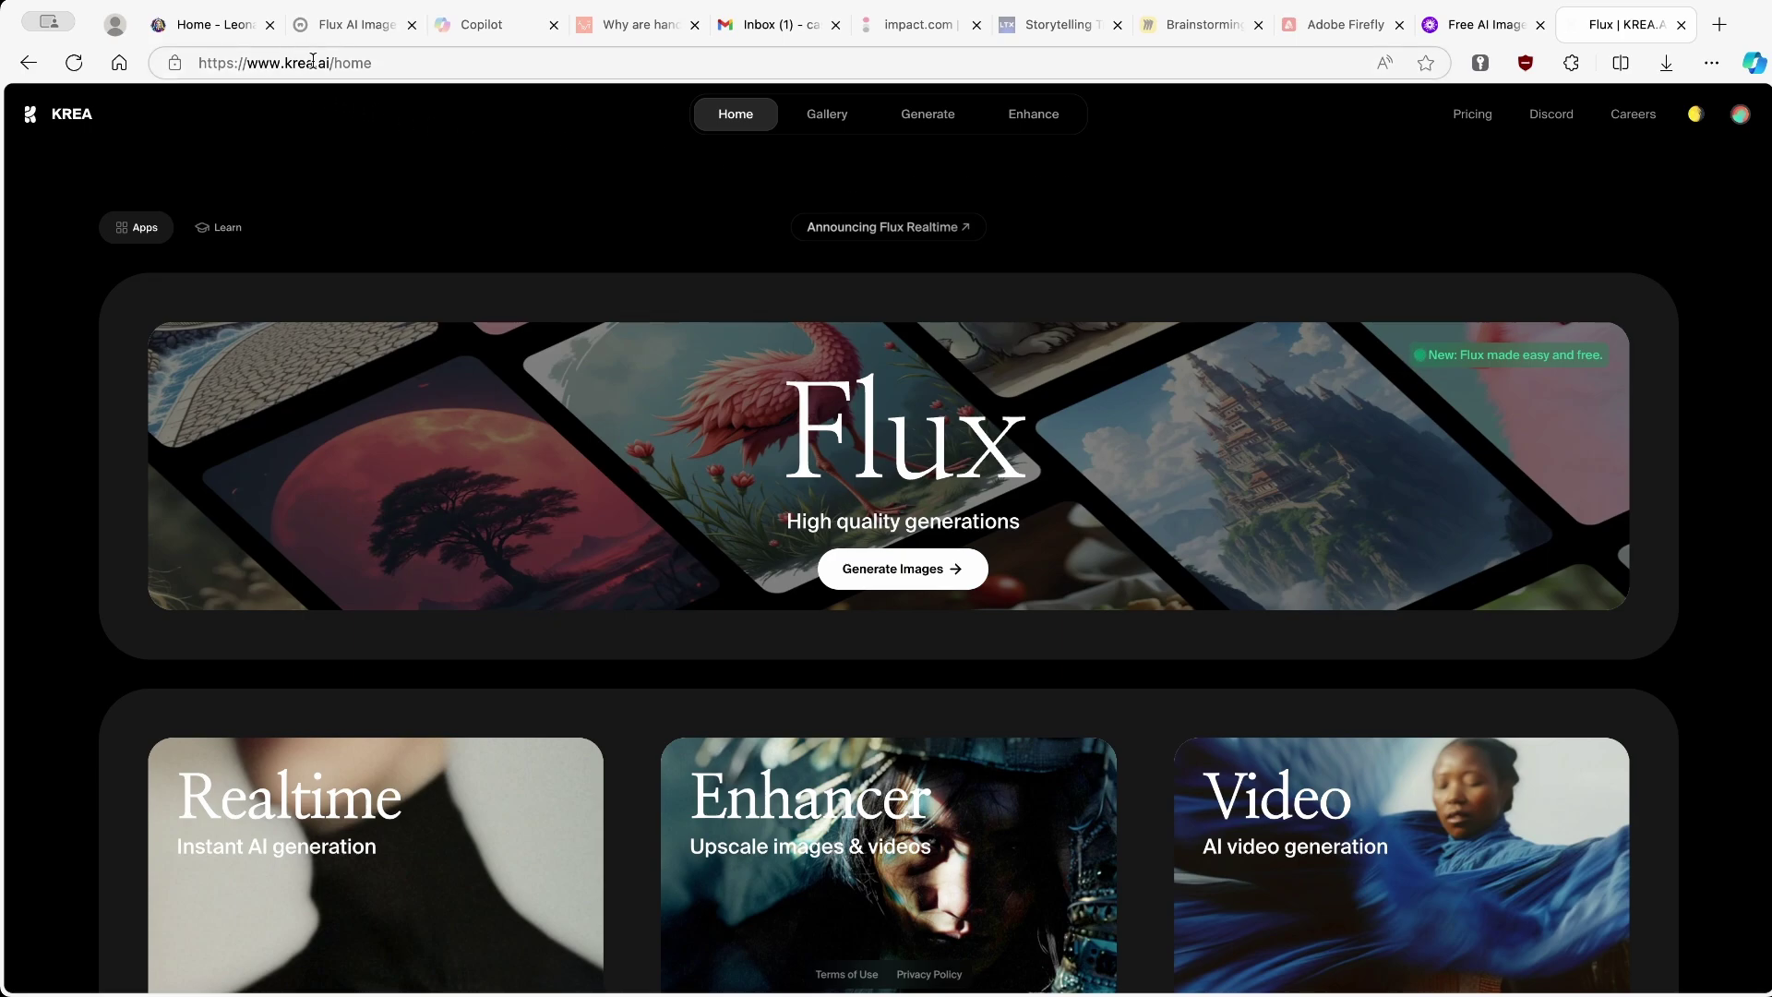
Switch between the PicLumen and KREA tabs, then reload KREA's home page
{"action": "key", "text": "ctrl+shift+Tab"}
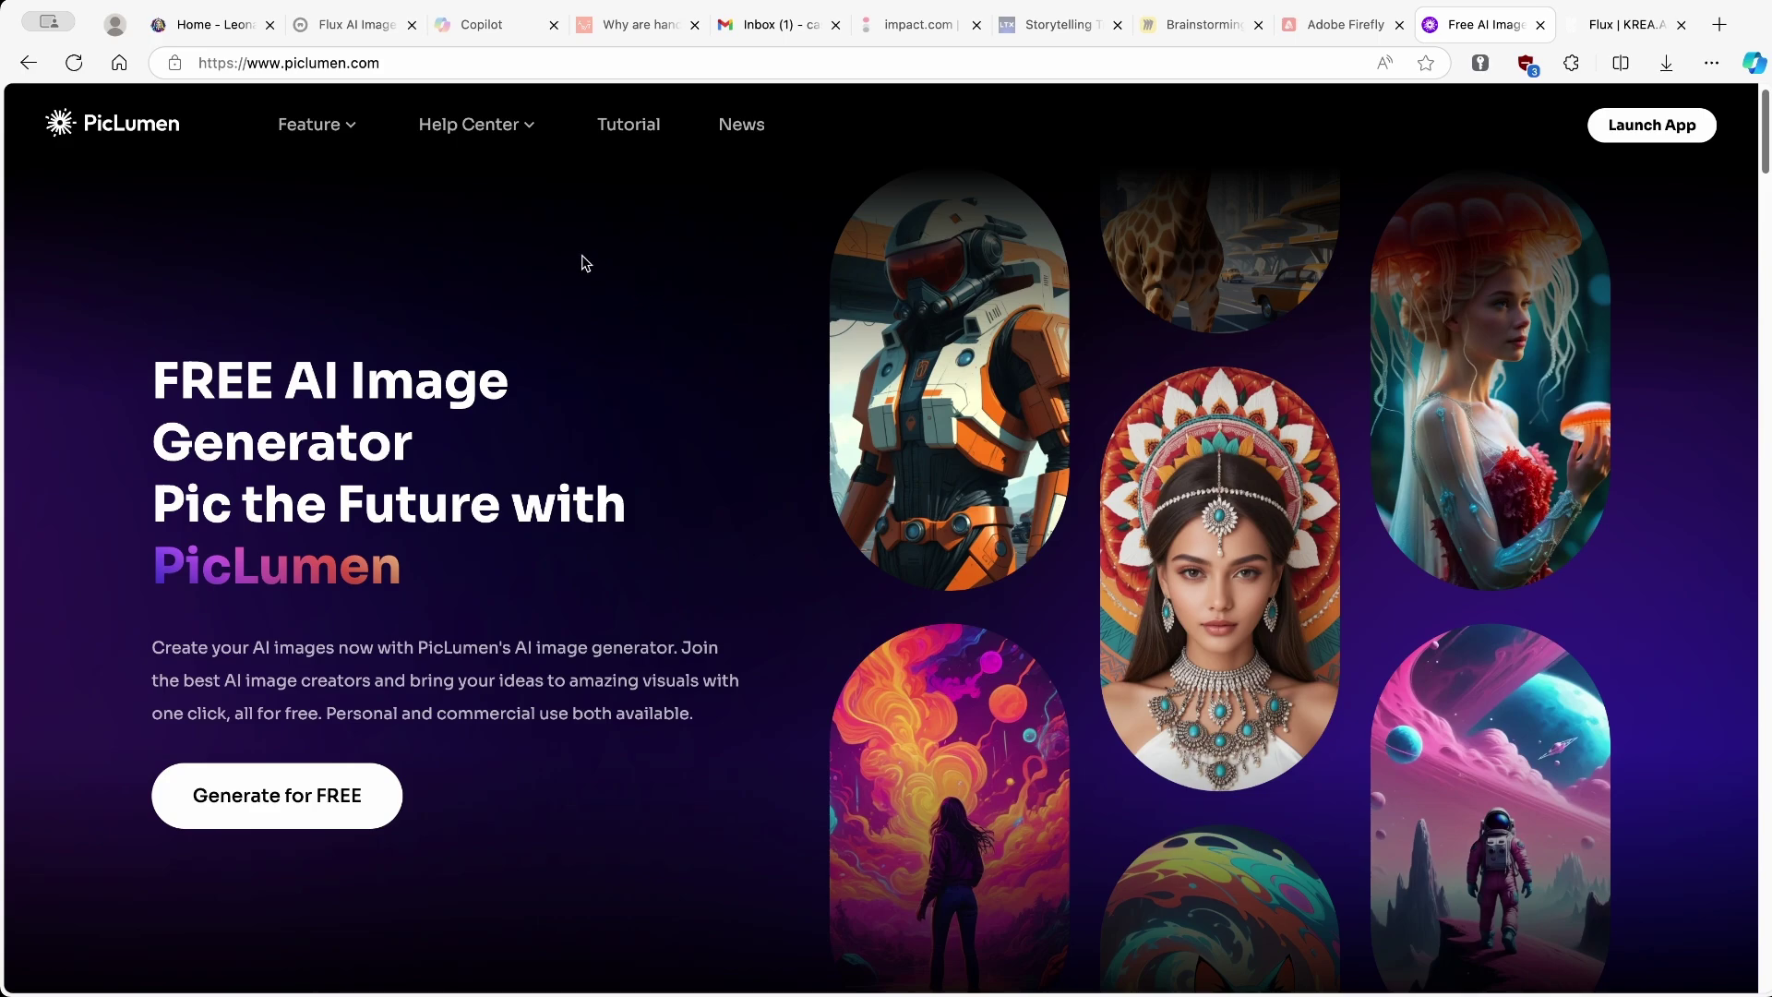
{"action": "left_click", "coordinate": [350, 26]}
{"action": "left_click", "coordinate": [1622, 28]}
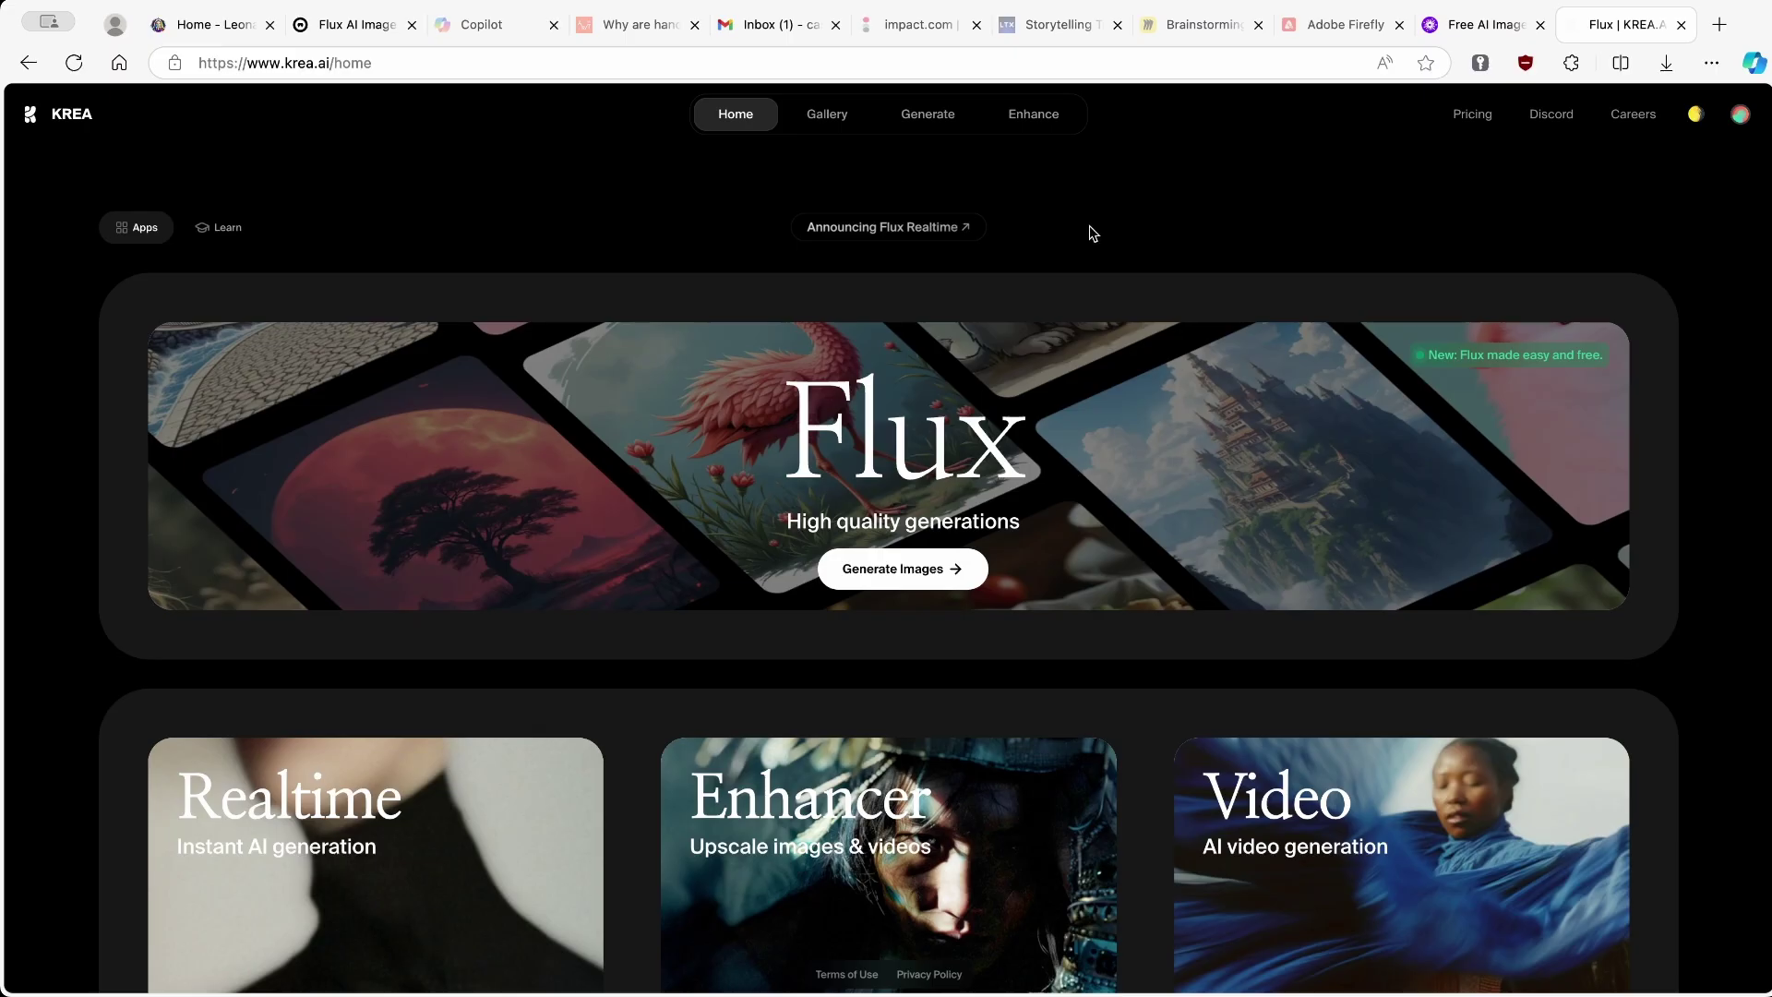
{"action": "left_click", "coordinate": [1489, 33]}
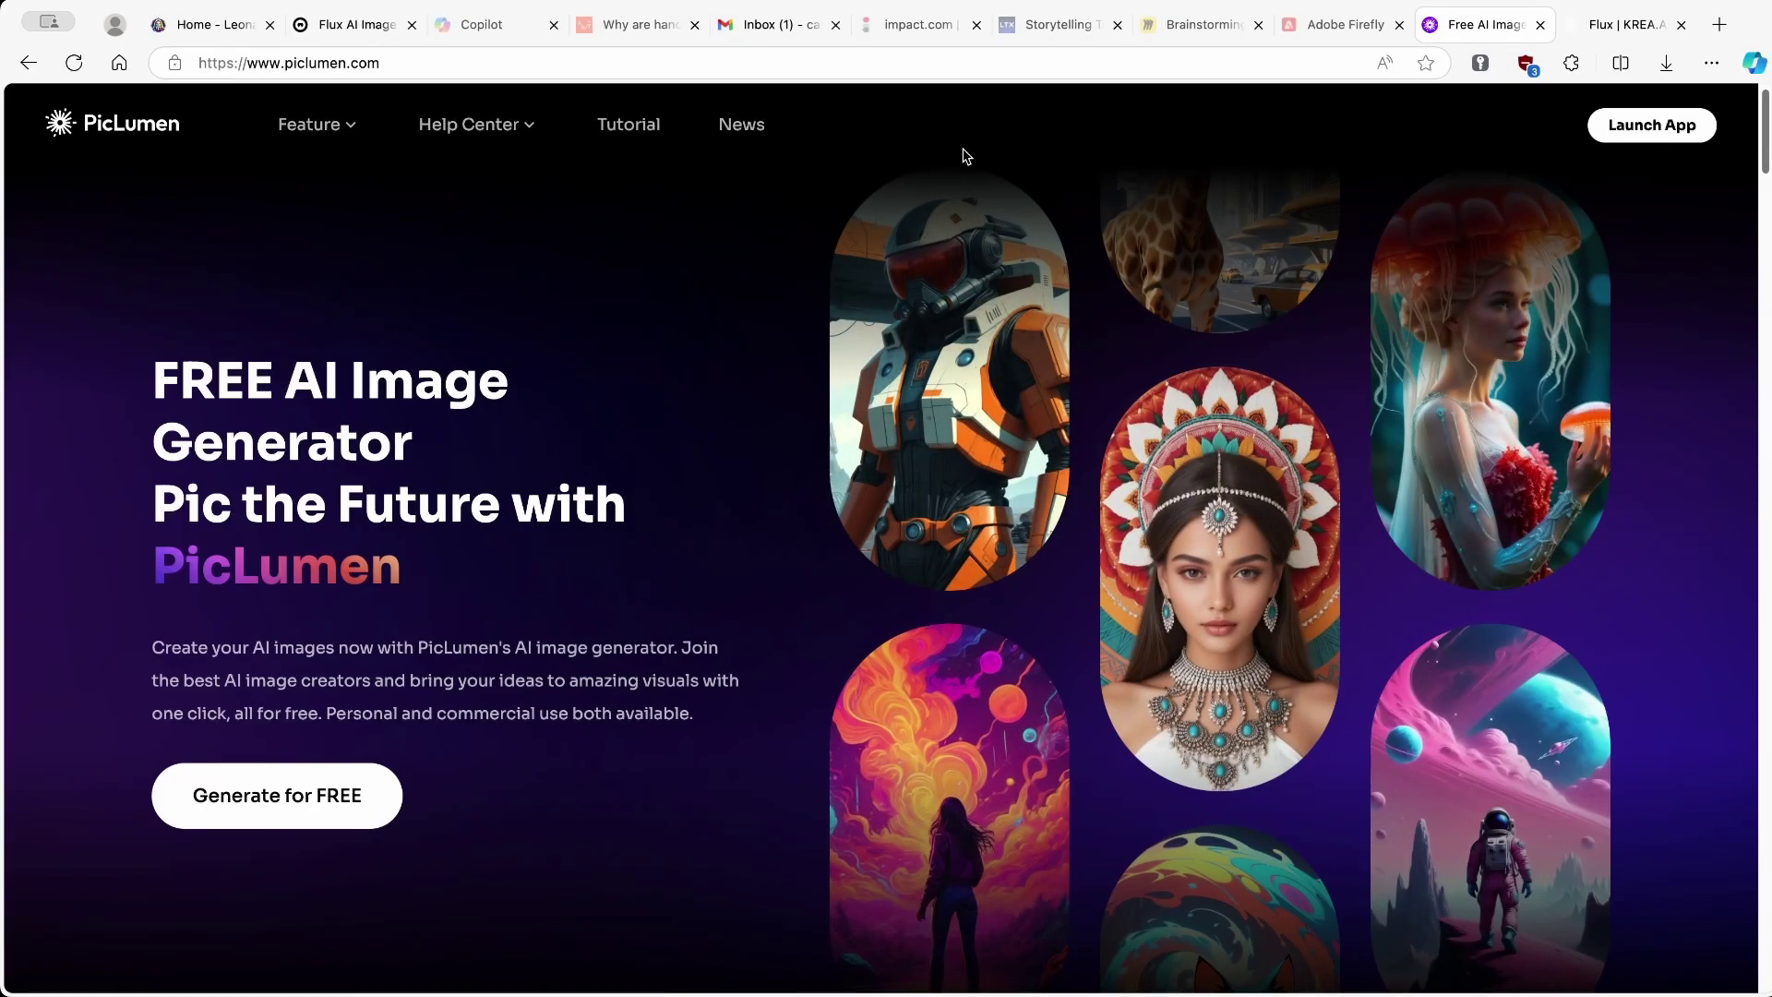
{"action": "key", "text": "ctrl+Tab"}
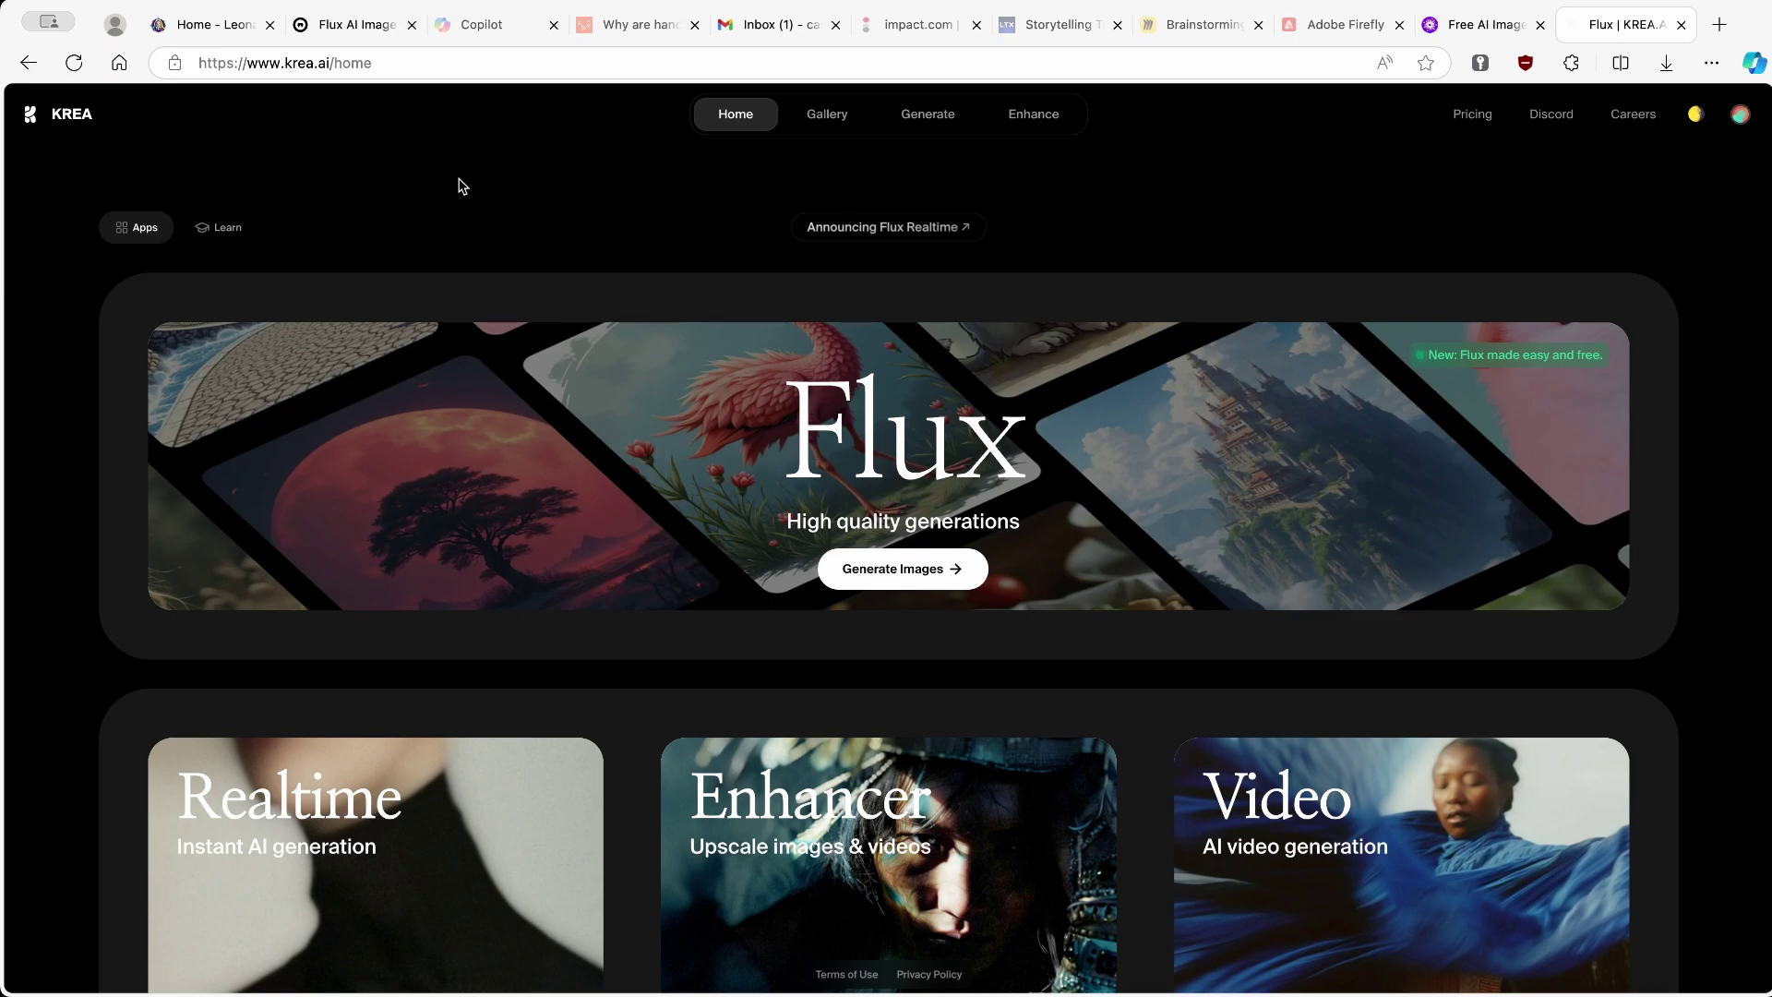
{"action": "left_click", "coordinate": [71, 121]}
Open and close KREA's account menu, glance at the PicLumen tab, and return to KREA
{"action": "left_click", "coordinate": [1739, 115]}
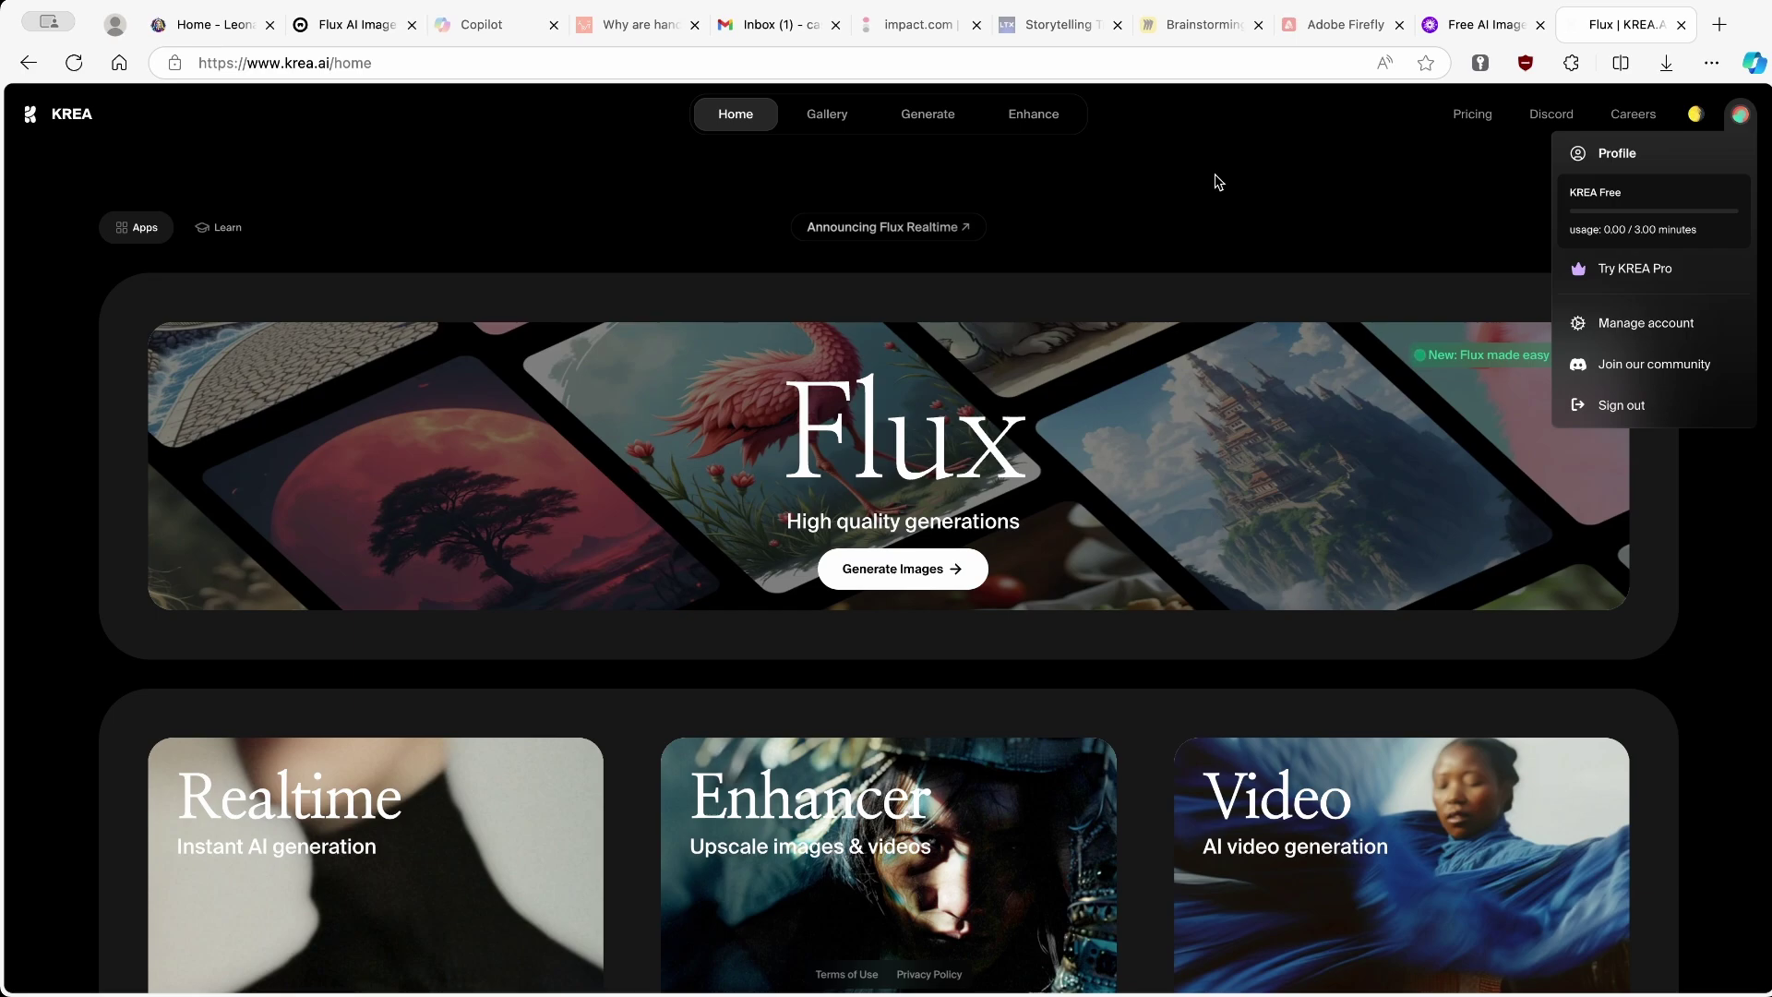
{"action": "key", "text": "ctrl+l"}
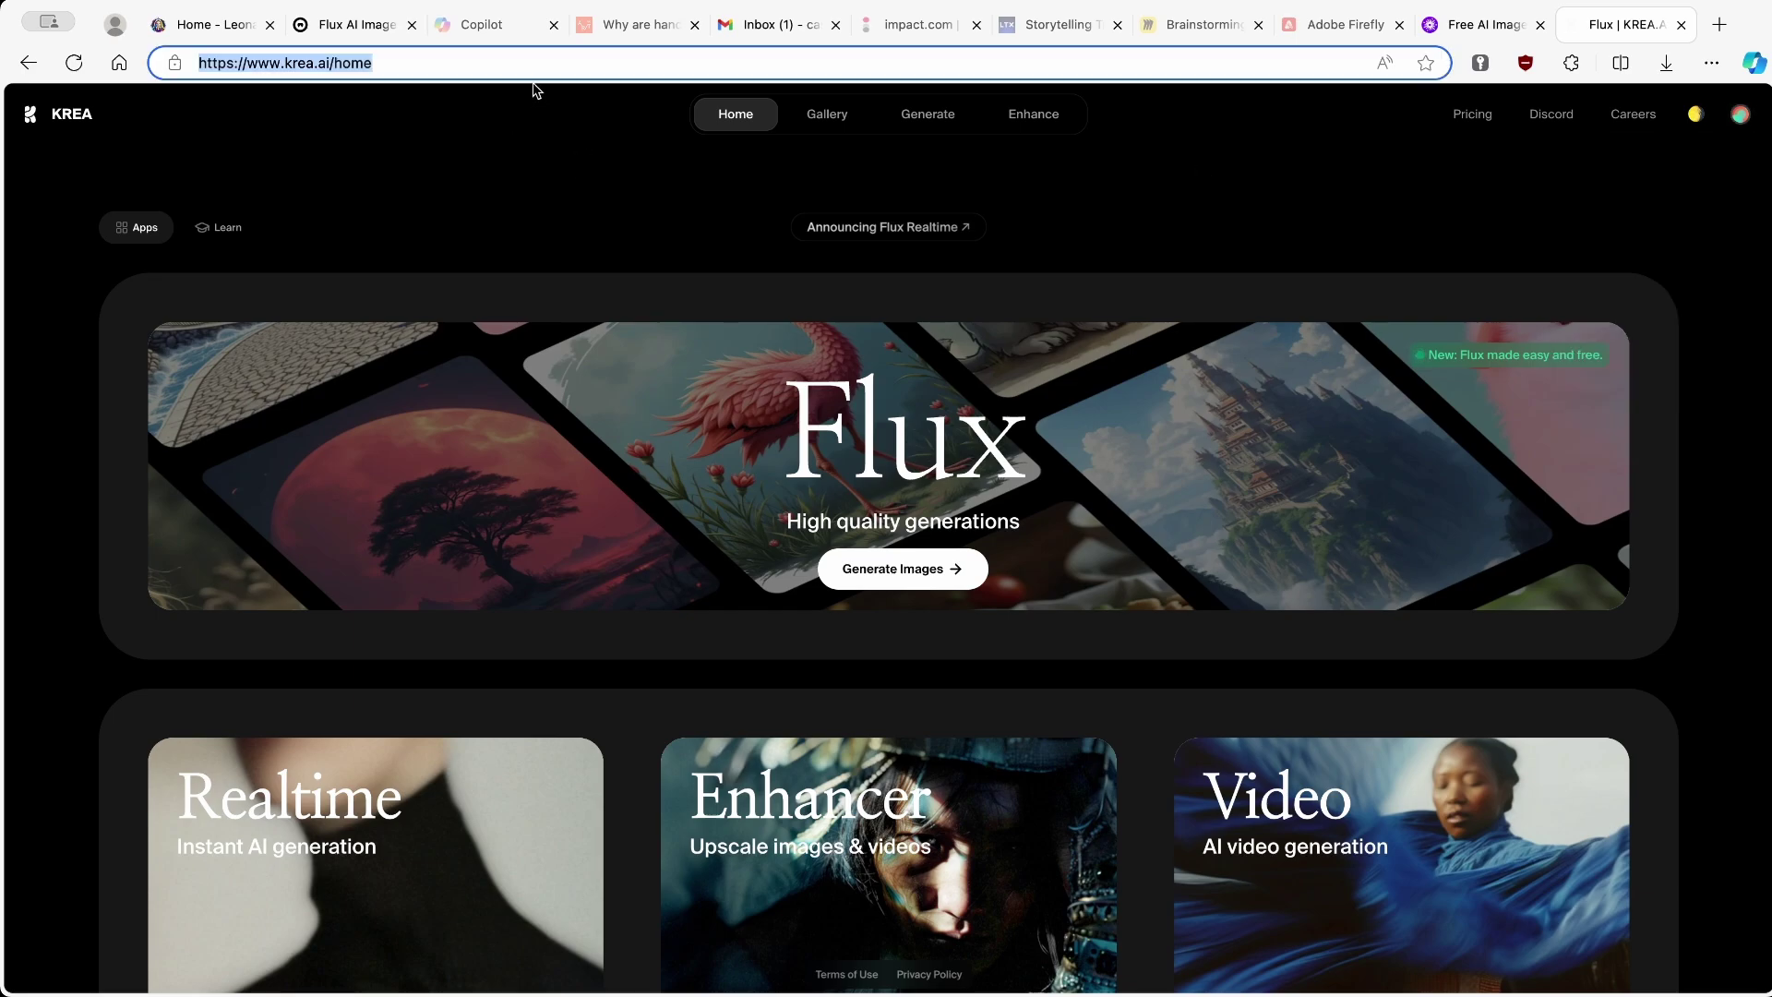
{"action": "left_click", "coordinate": [587, 151]}
{"action": "scroll", "coordinate": [610, 150], "scroll_direction": "down", "scroll_amount": 1}
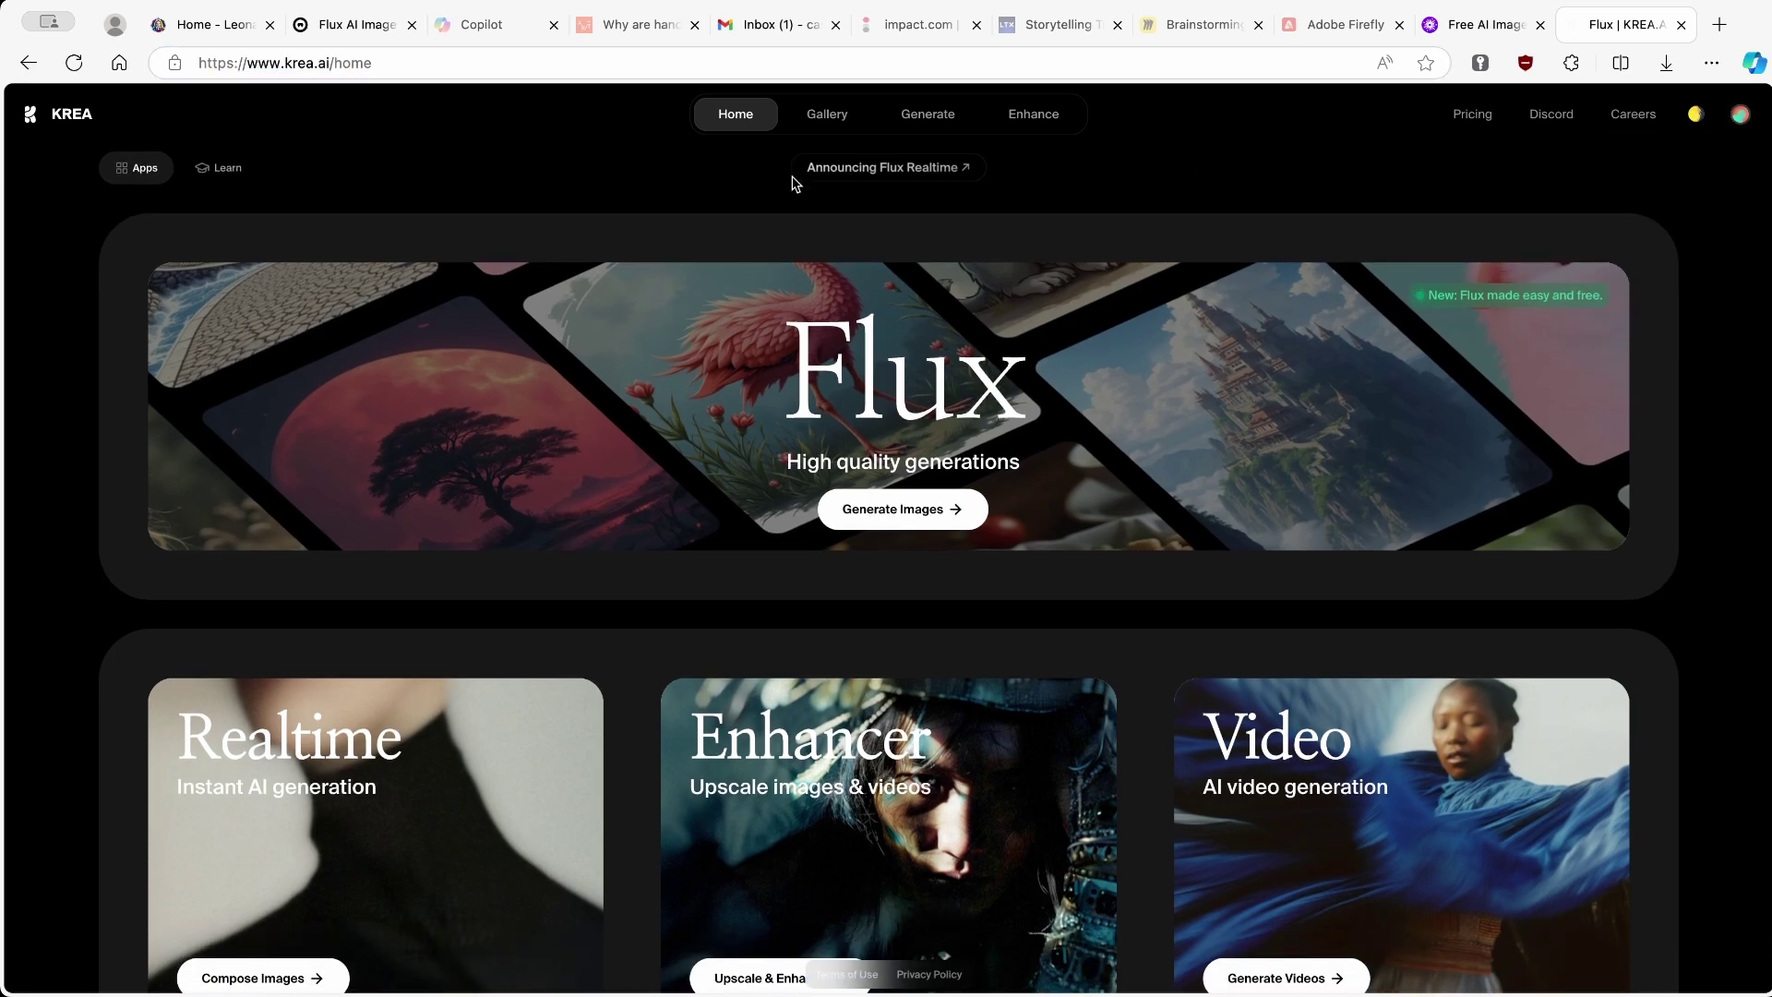
{"action": "scroll", "coordinate": [934, 443], "scroll_direction": "up", "scroll_amount": 1}
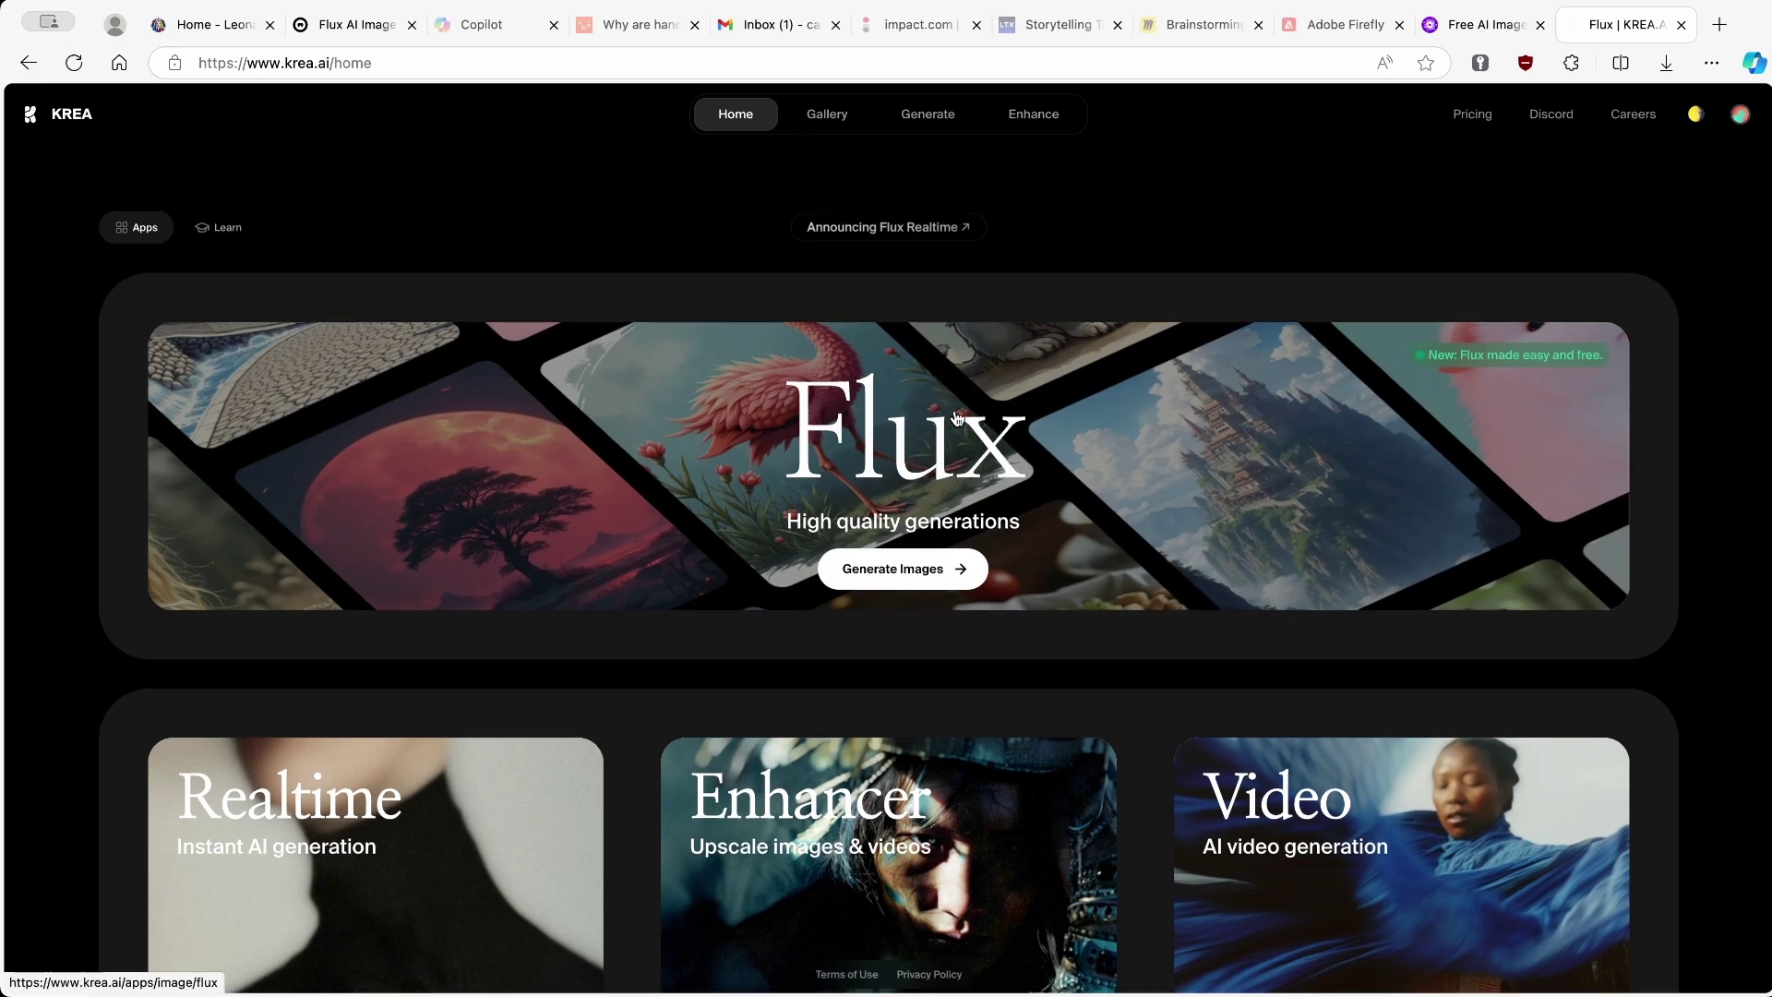
{"action": "left_click", "coordinate": [440, 72]}
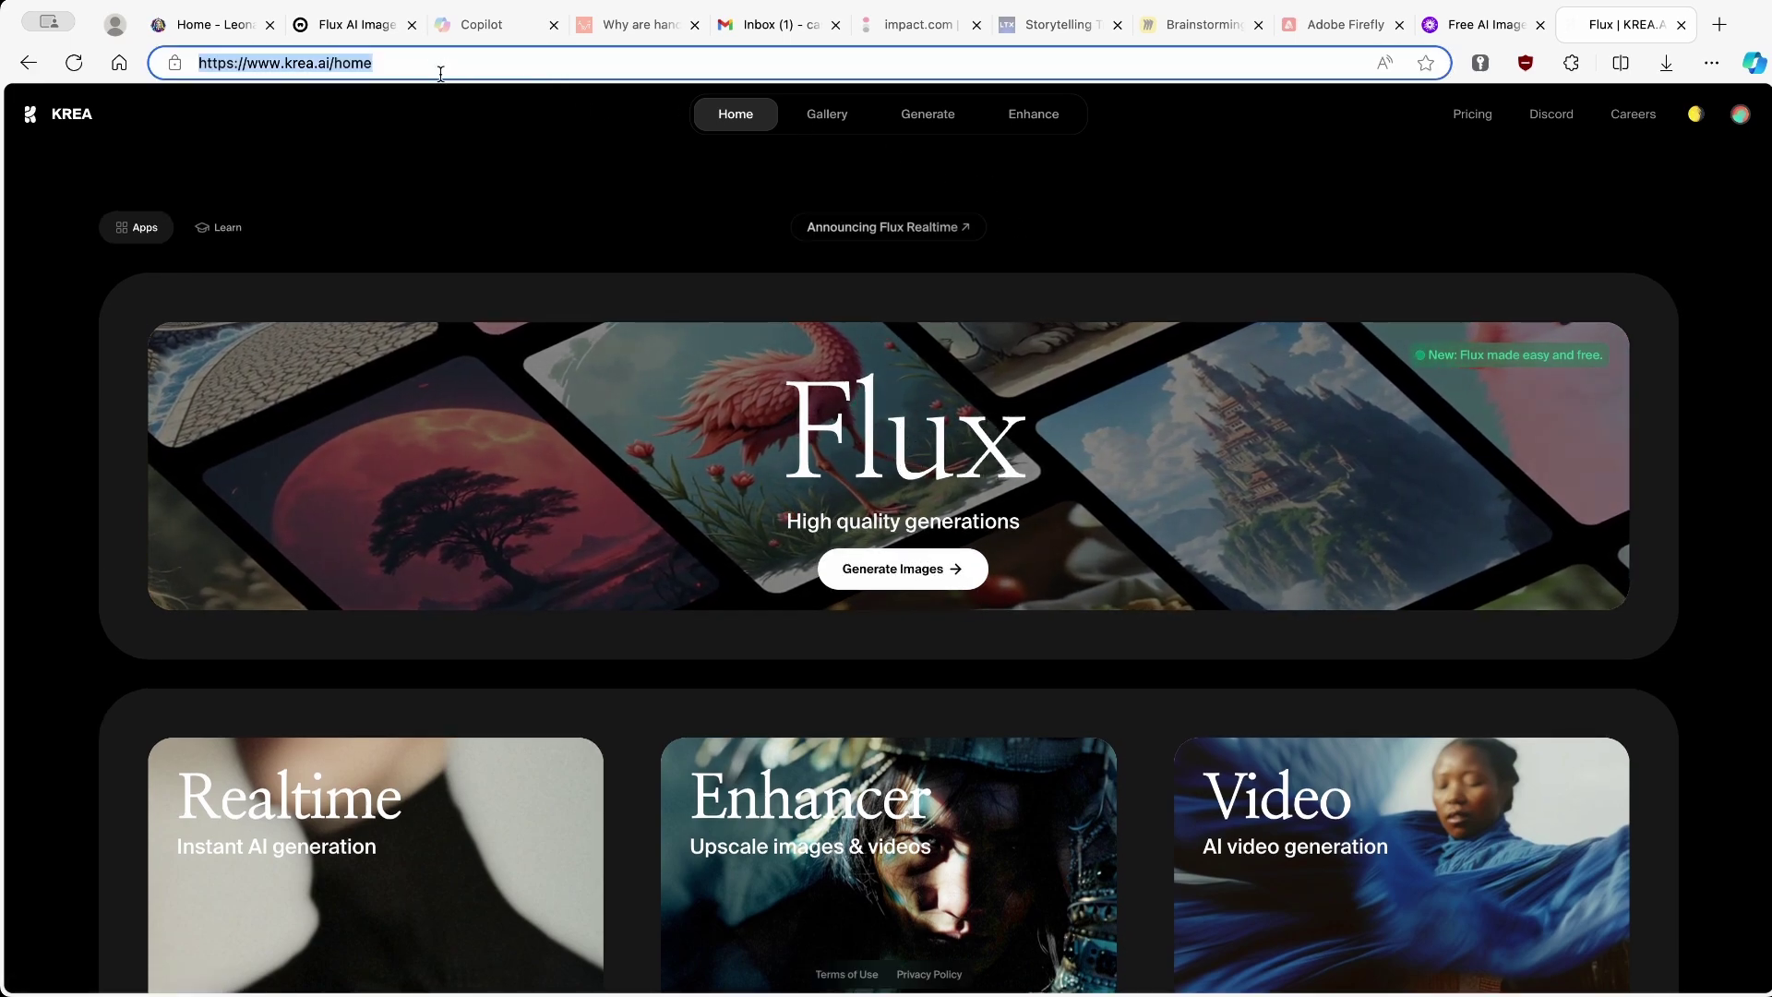
{"action": "left_click", "coordinate": [1448, 25]}
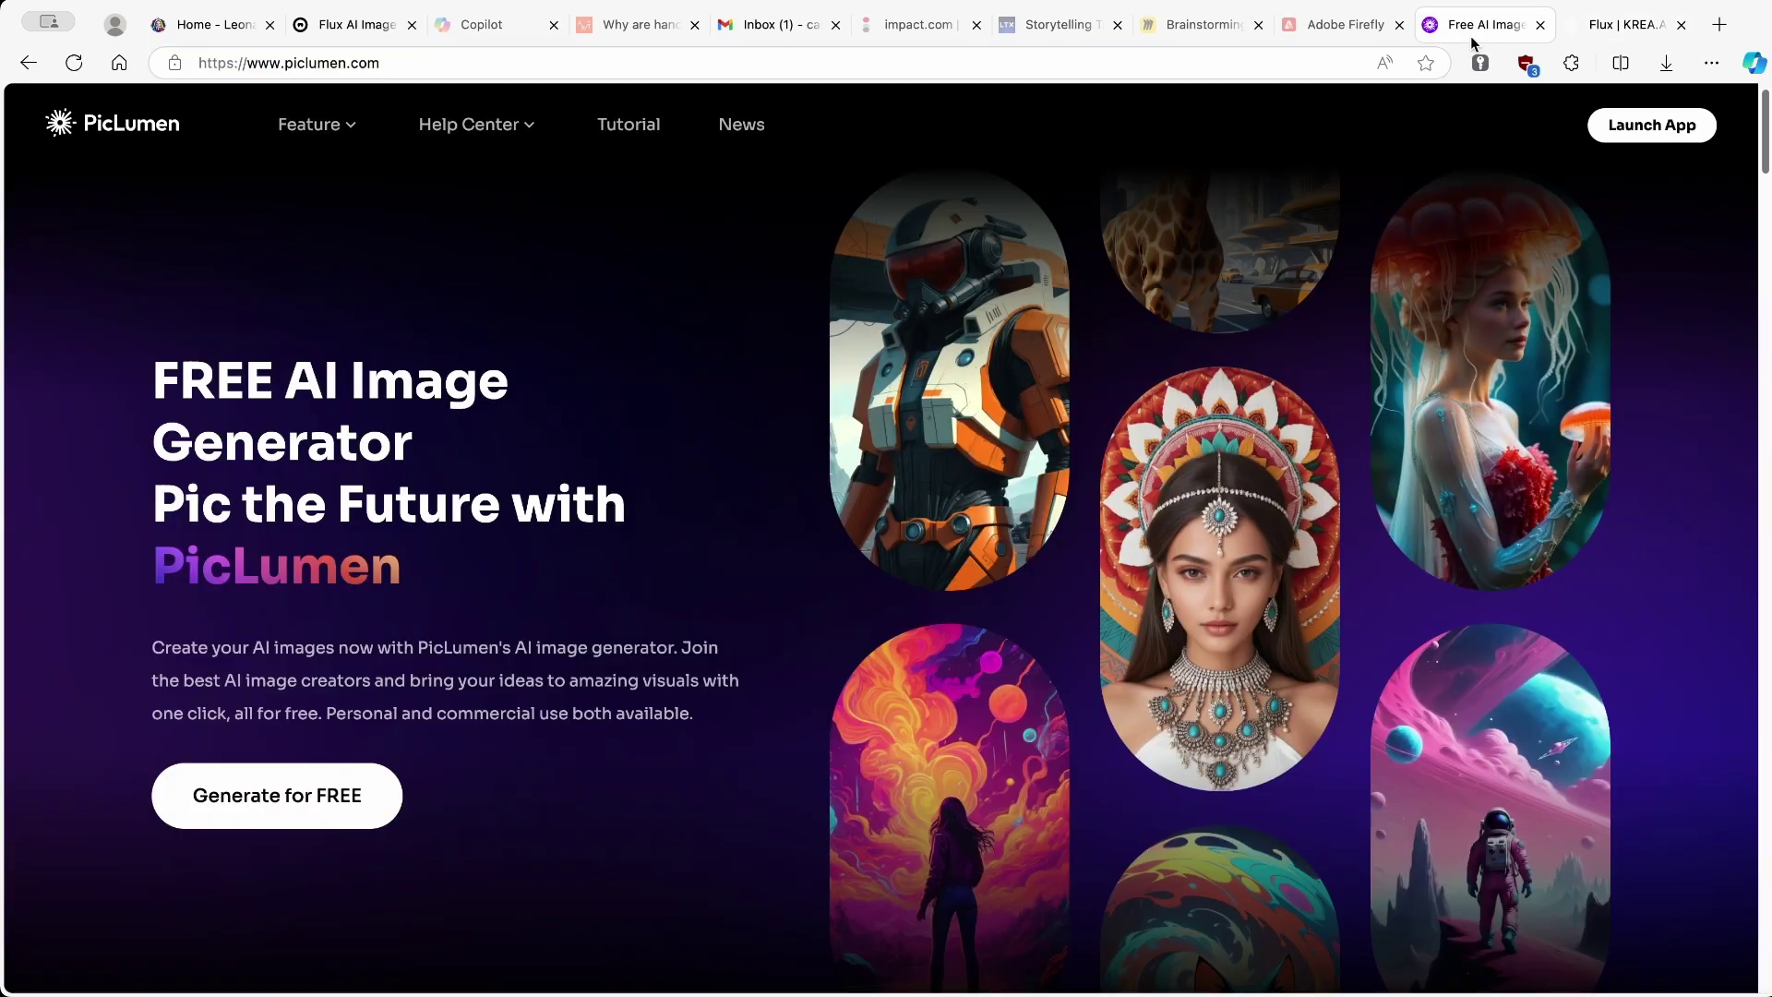
{"action": "left_click", "coordinate": [1626, 24]}
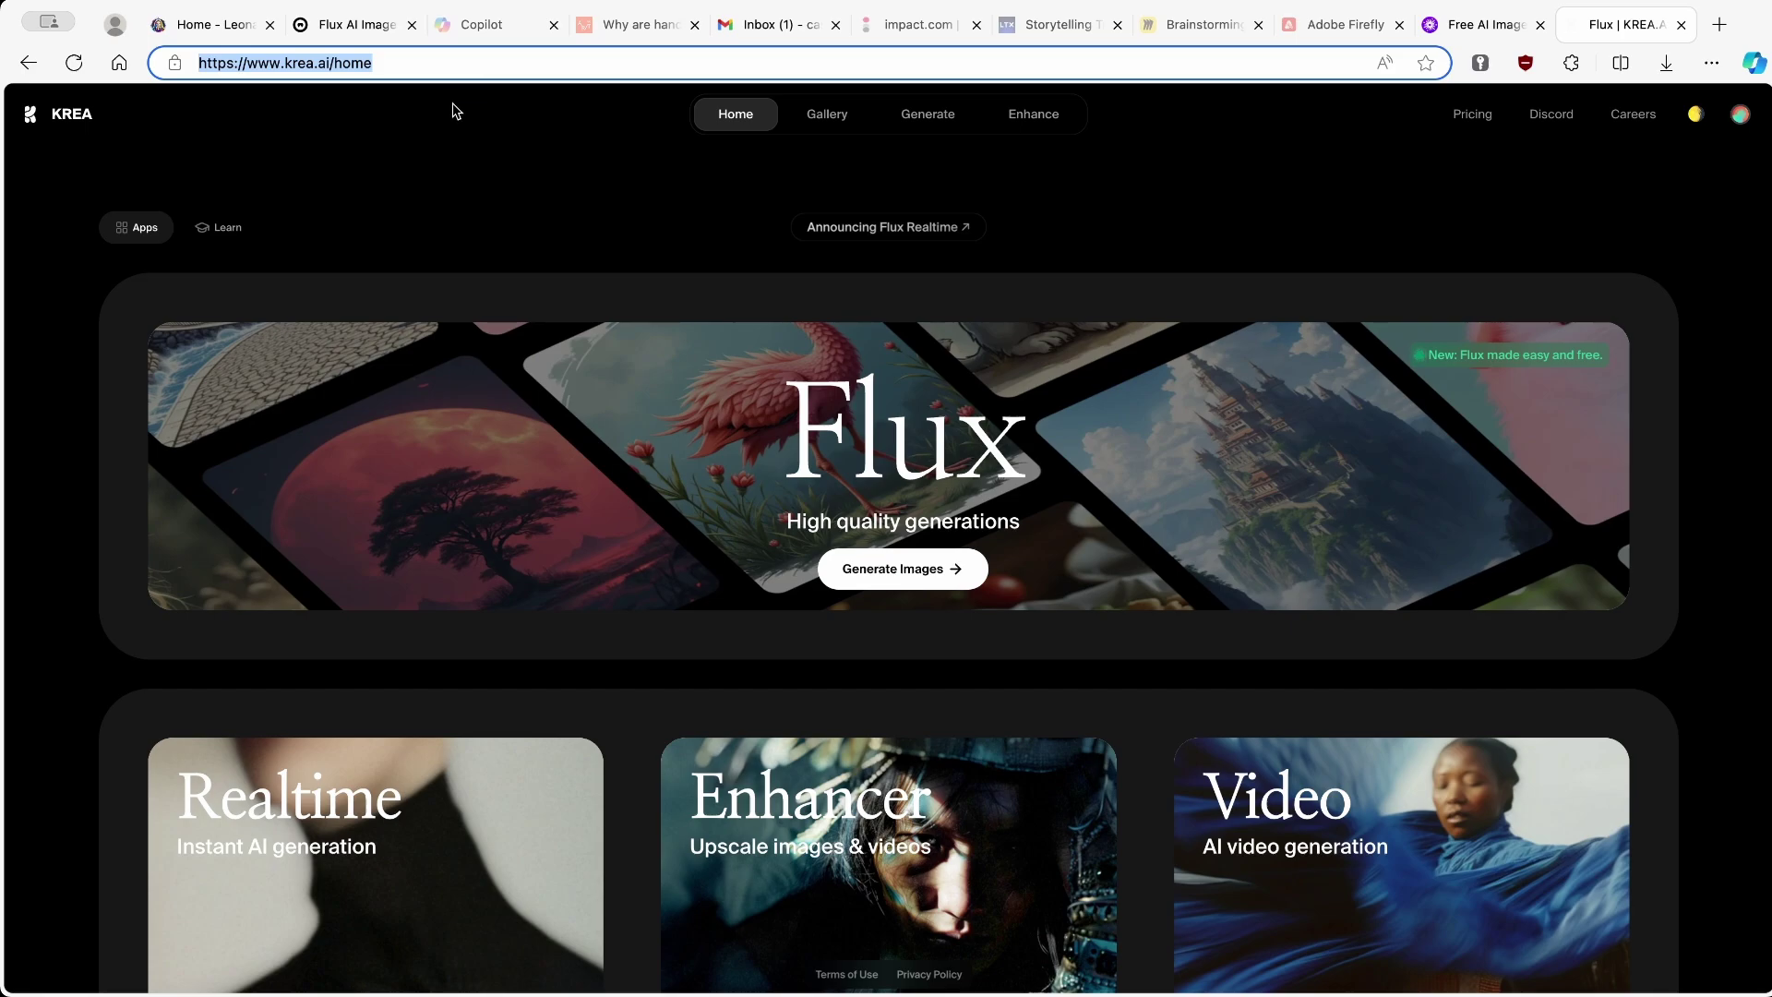
{"action": "left_click", "coordinate": [975, 198]}
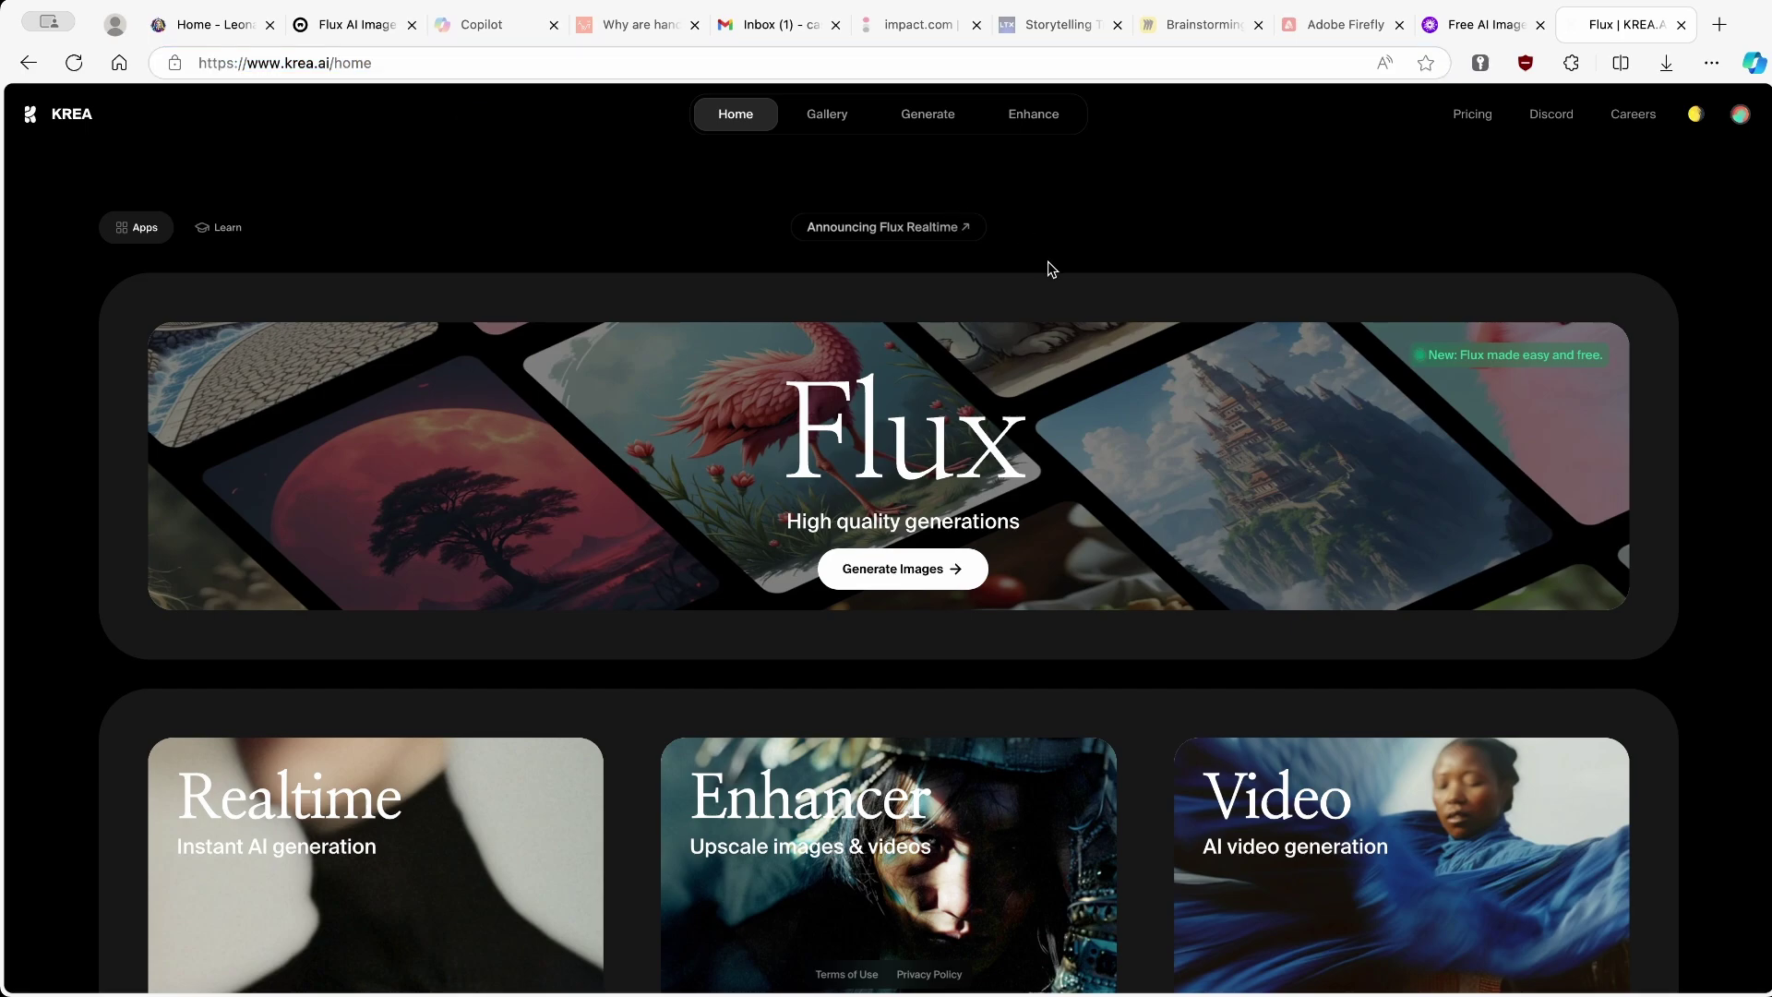
{"action": "left_click", "coordinate": [922, 568]}
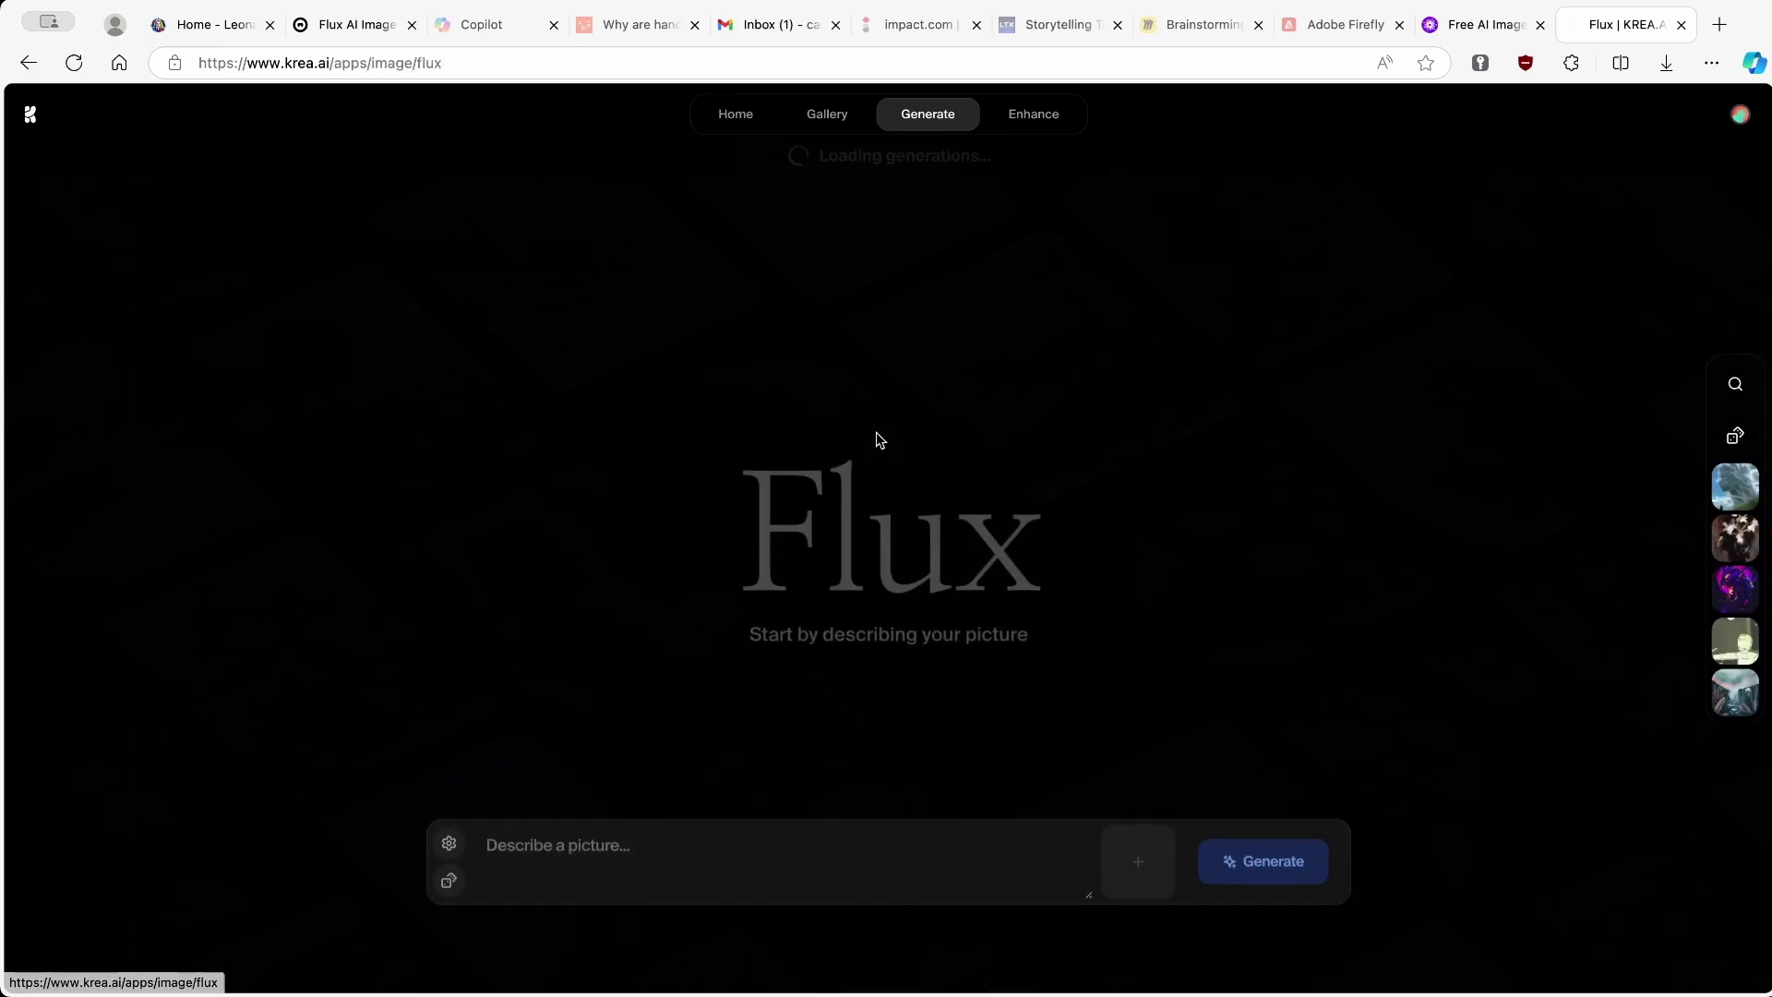
{"action": "scroll", "coordinate": [1005, 482], "scroll_direction": "up", "scroll_amount": 15}
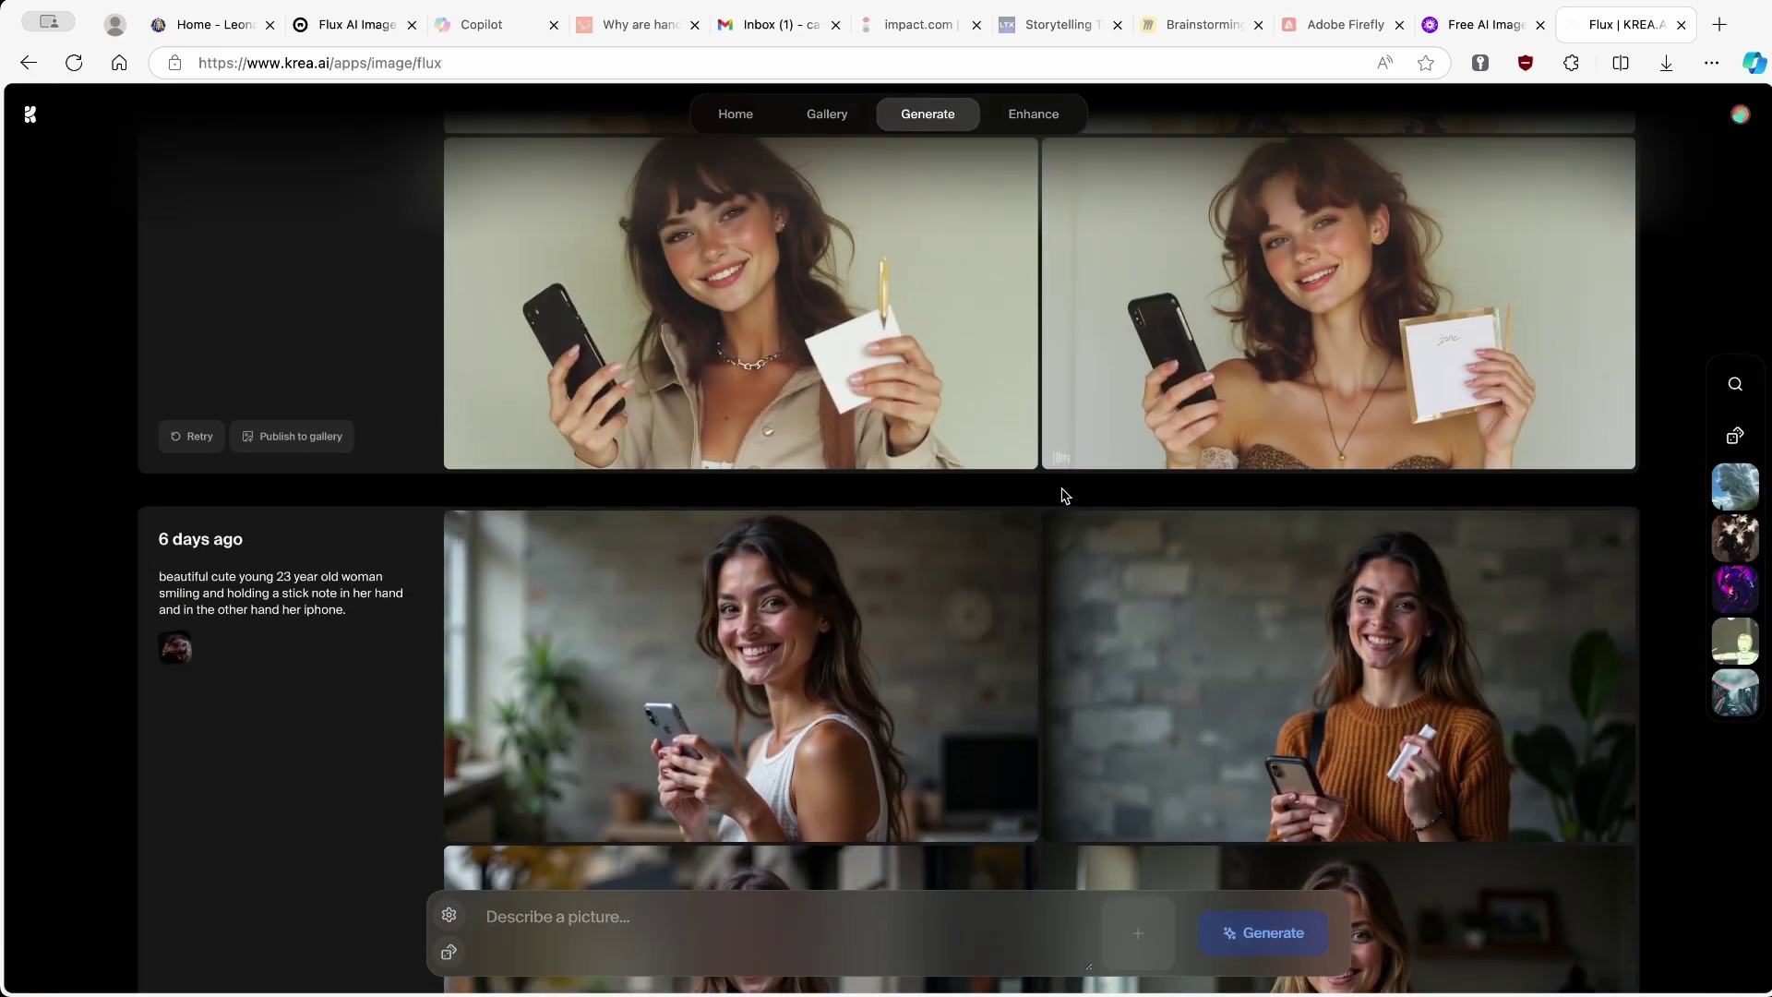
{"action": "scroll", "coordinate": [1038, 480], "scroll_direction": "up", "scroll_amount": 15}
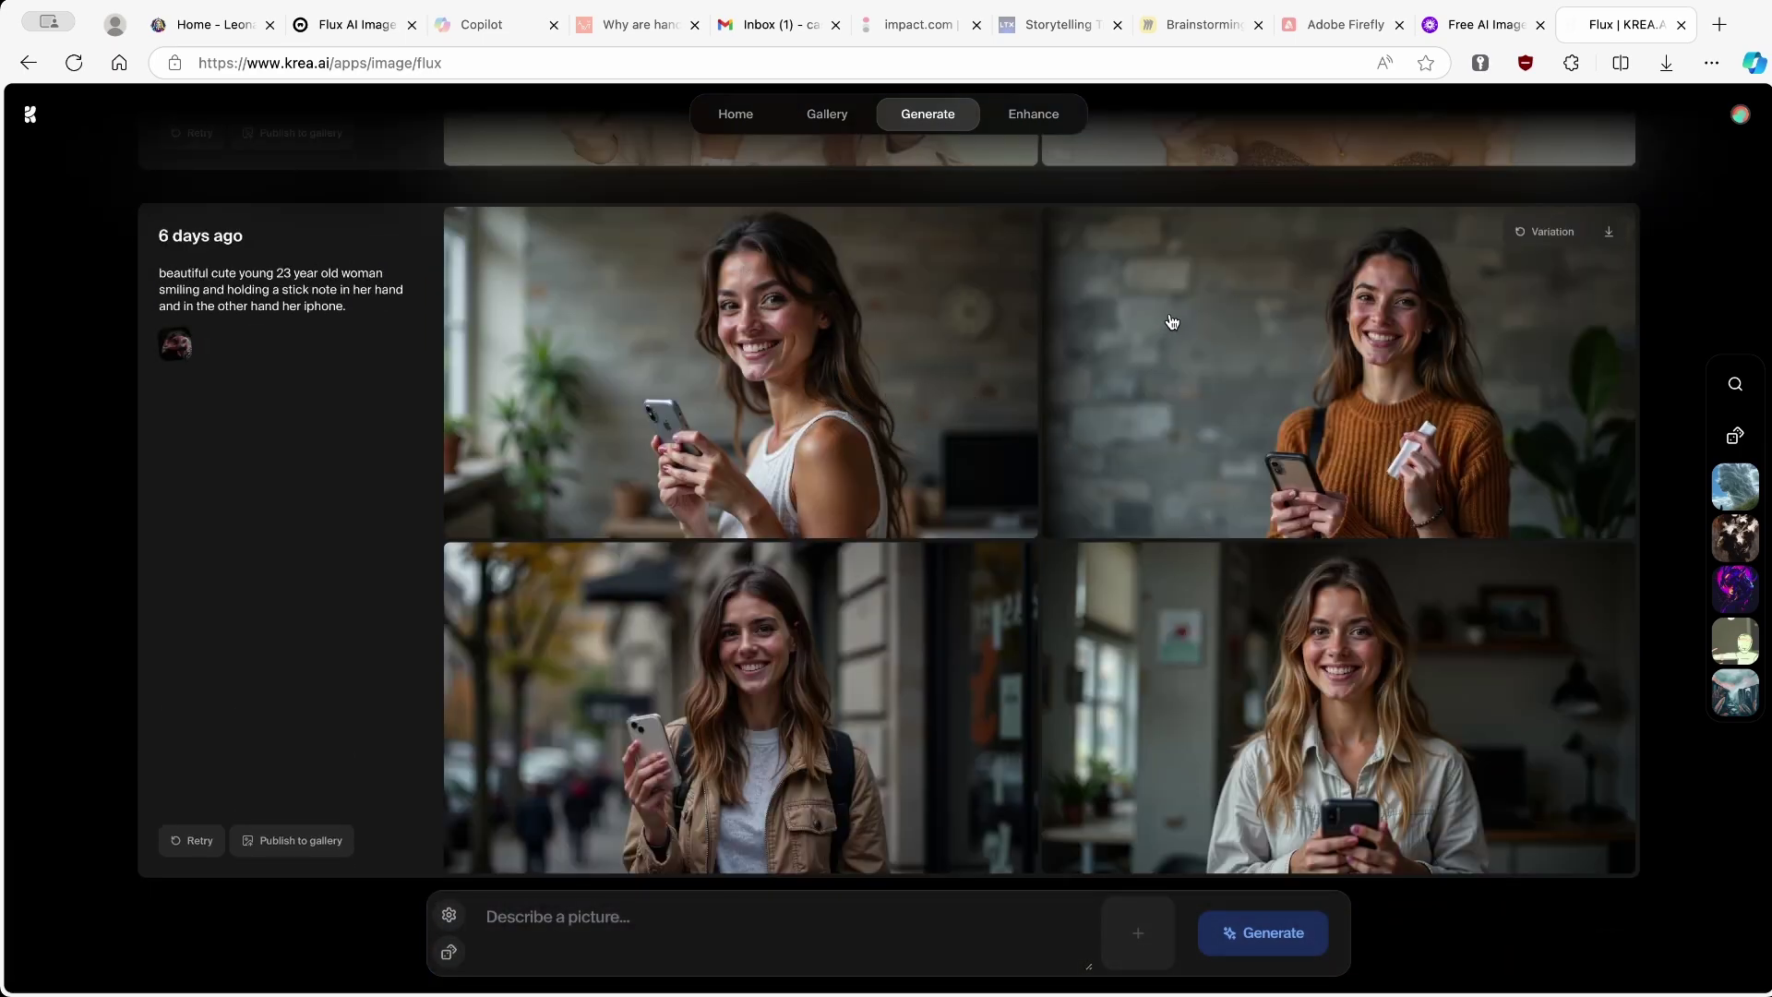
{"action": "left_click", "coordinate": [1743, 123]}
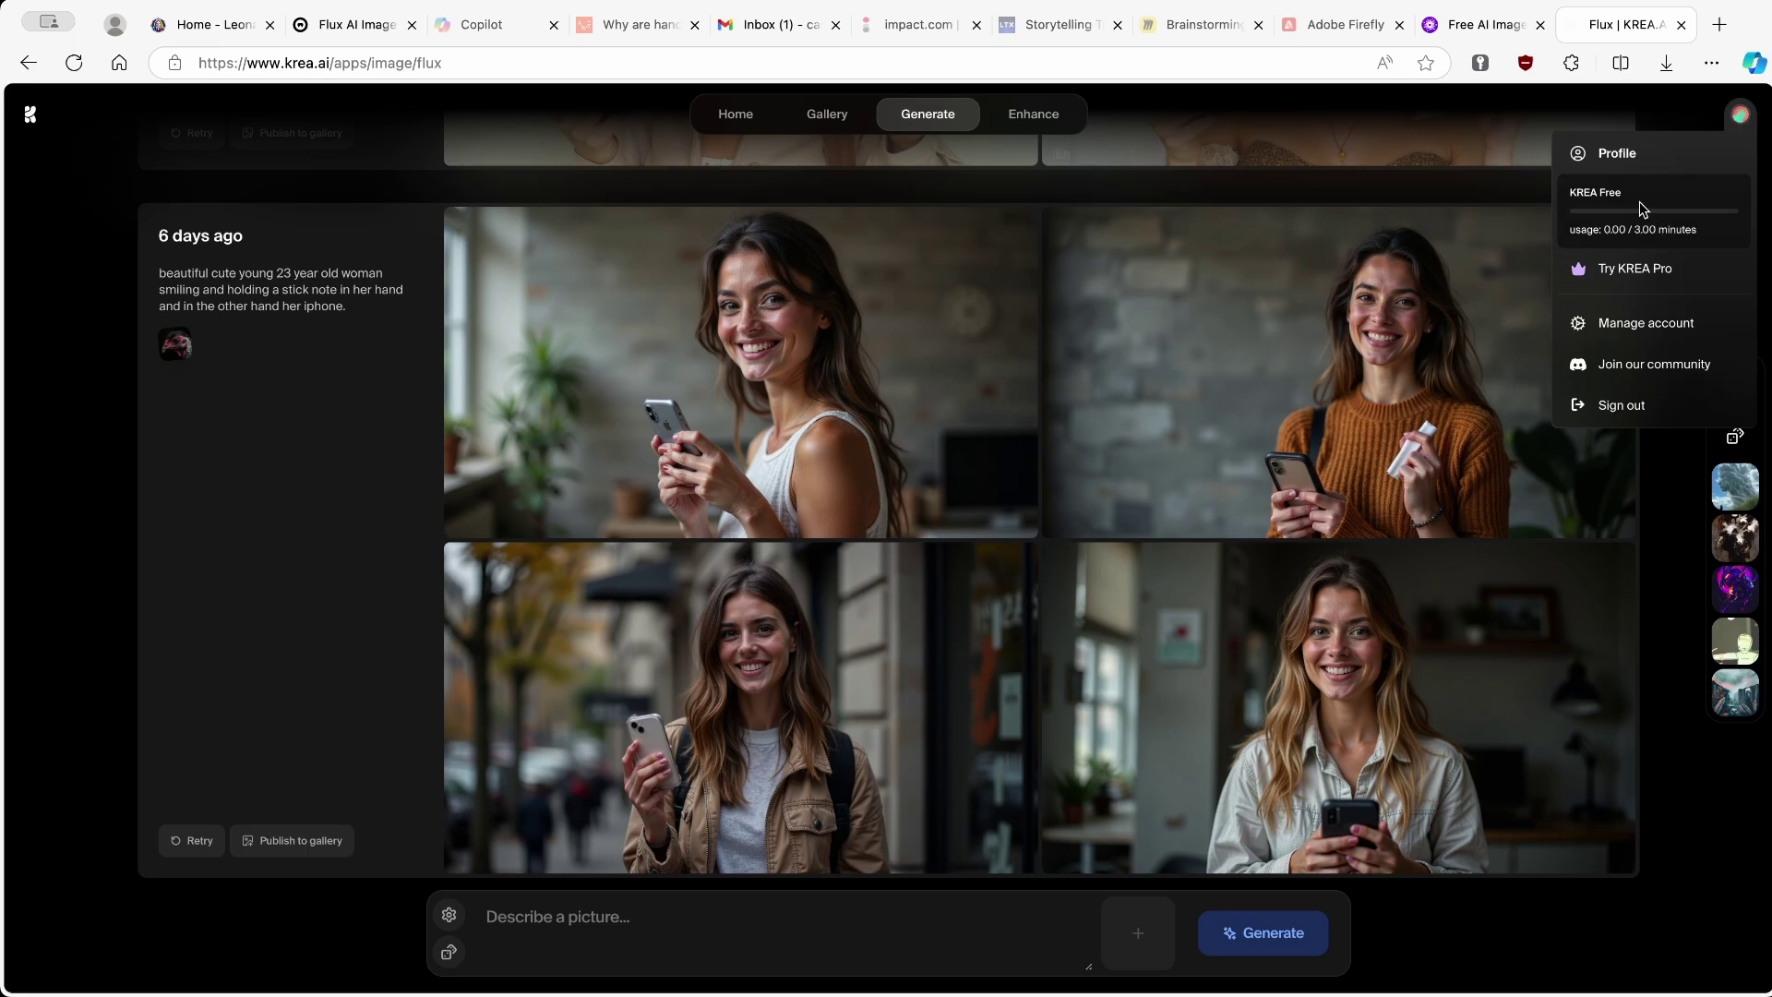
{"action": "left_click", "coordinate": [1740, 114]}
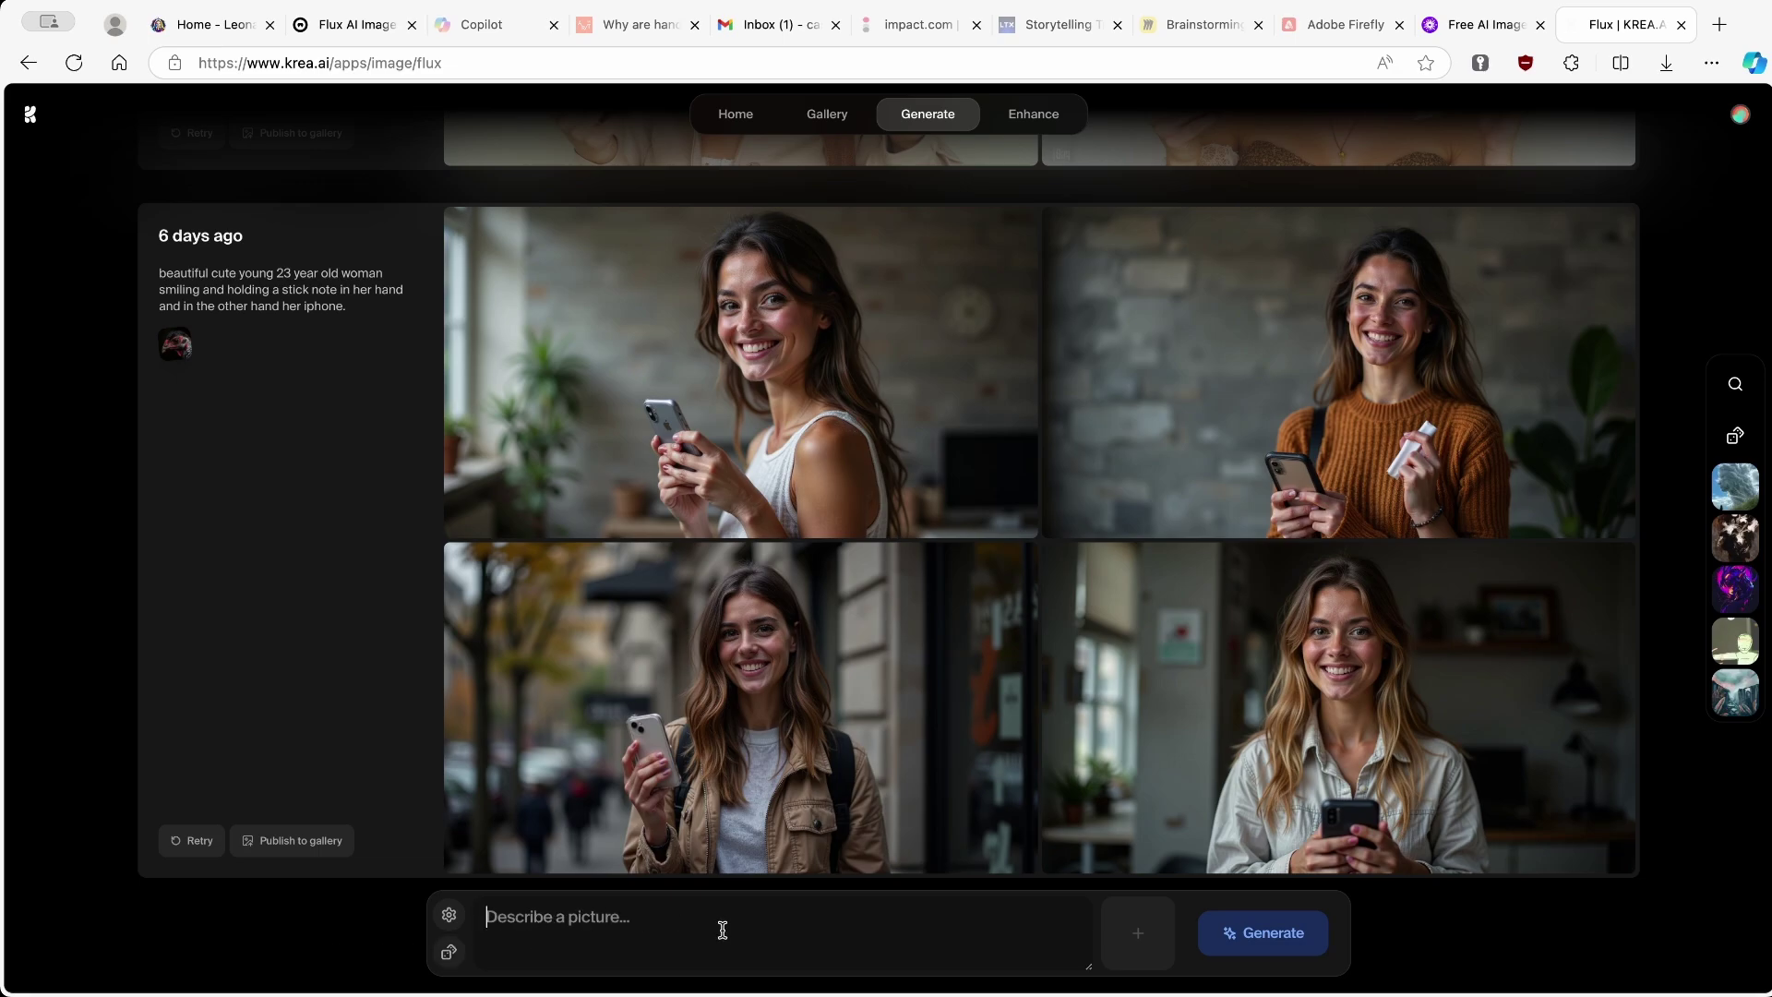
Fill the Flux prompt with a random steampunk harbor airship idea and set aspect ratio 16:9
{"action": "left_click", "coordinate": [449, 952]}
{"action": "left_click", "coordinate": [449, 952]}
{"action": "left_click", "coordinate": [449, 951]}
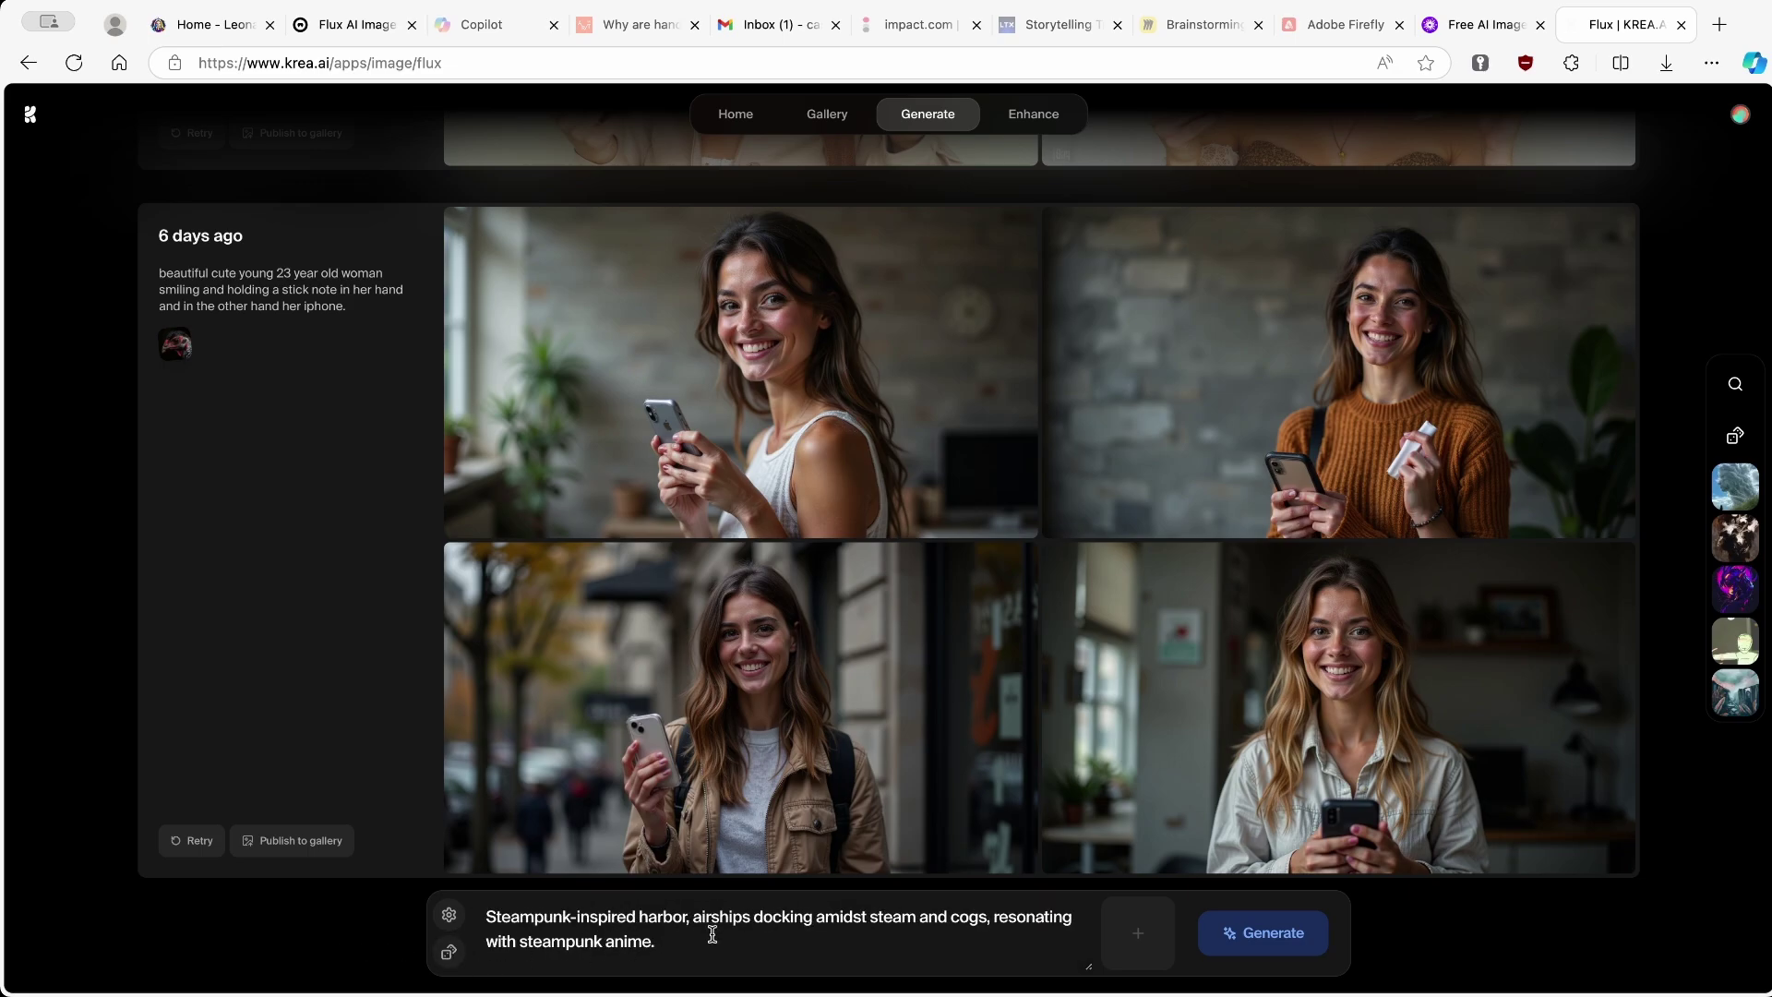
{"action": "left_click", "coordinate": [451, 916]}
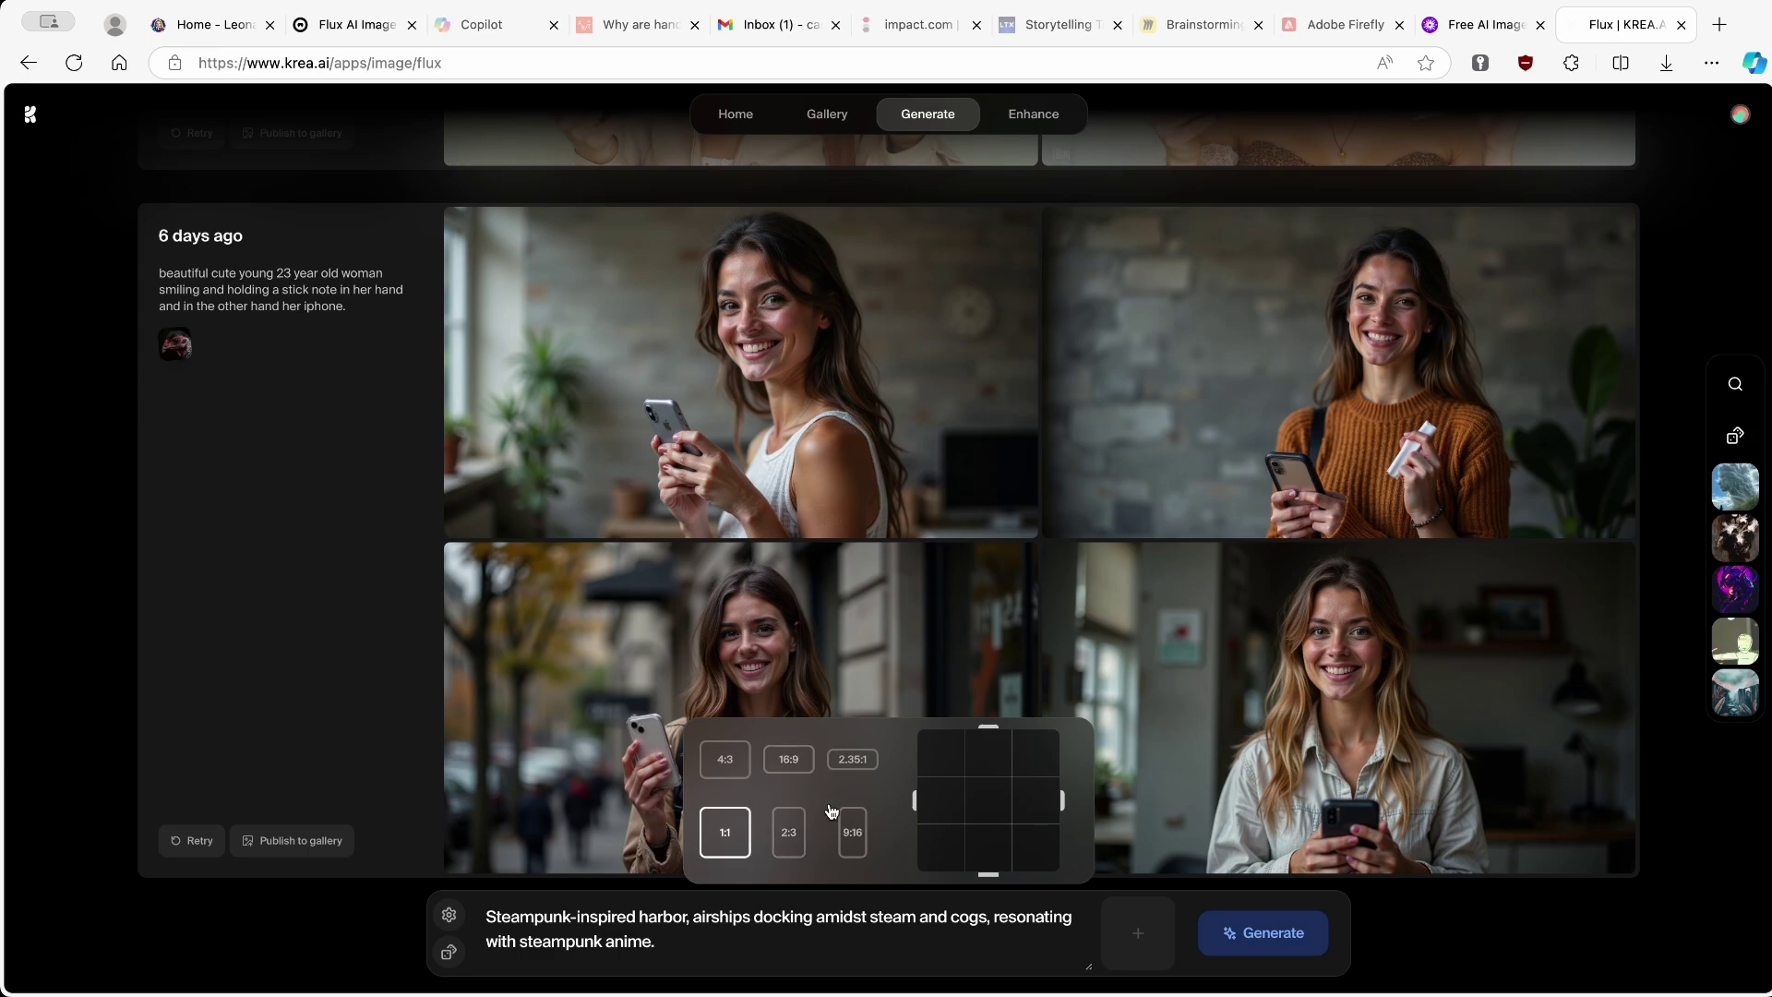
{"action": "left_click", "coordinate": [794, 768]}
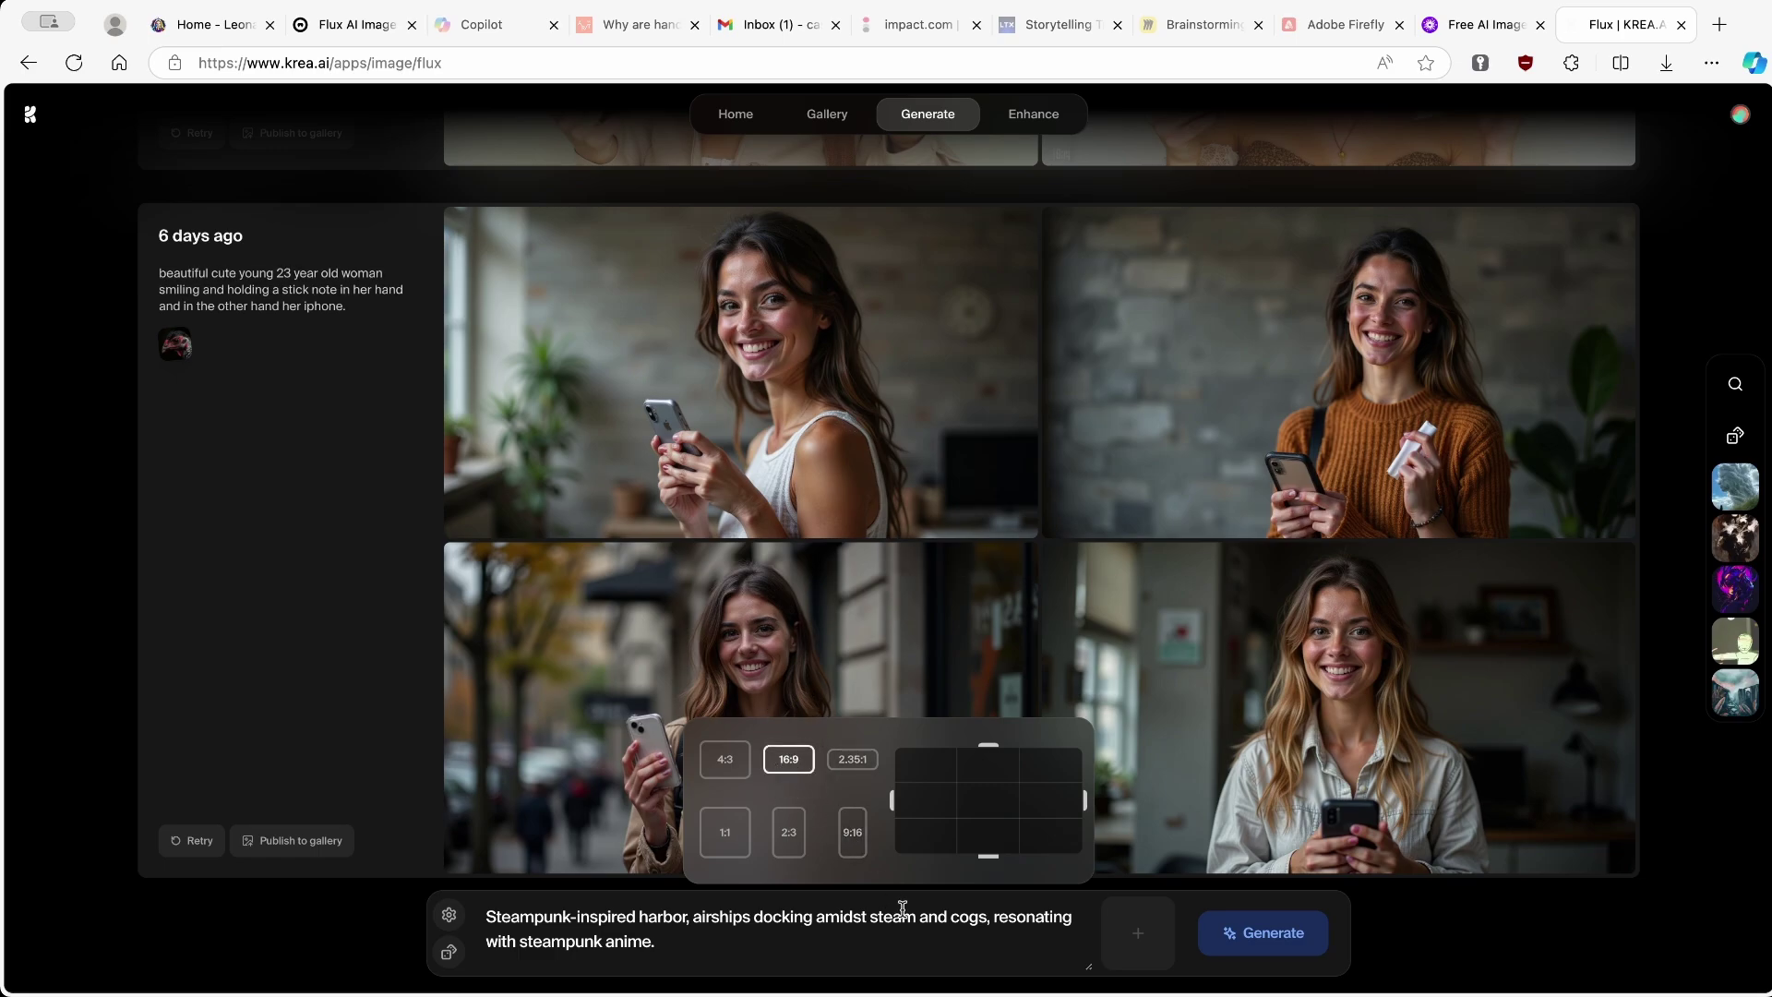
Browse KREA's All Styles gallery and attach the pink-faced style to the harbor prompt
{"action": "left_click", "coordinate": [1139, 934]}
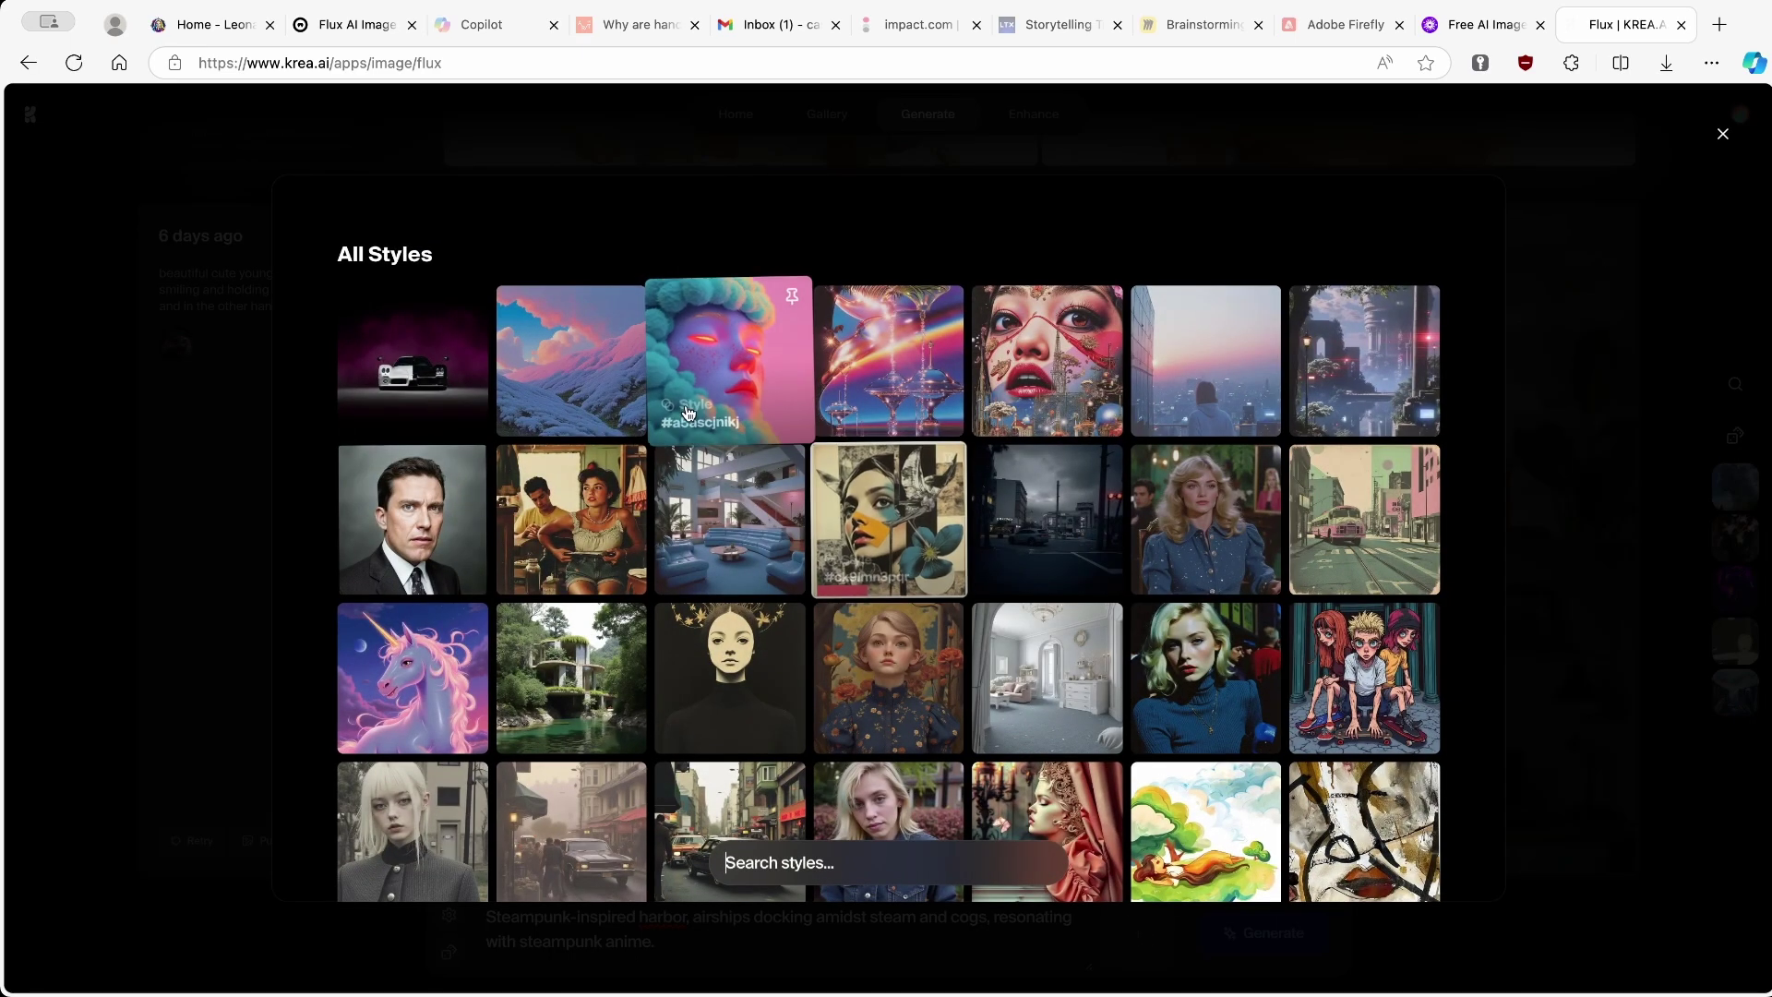
{"action": "scroll", "coordinate": [785, 553], "scroll_direction": "down", "scroll_amount": 5}
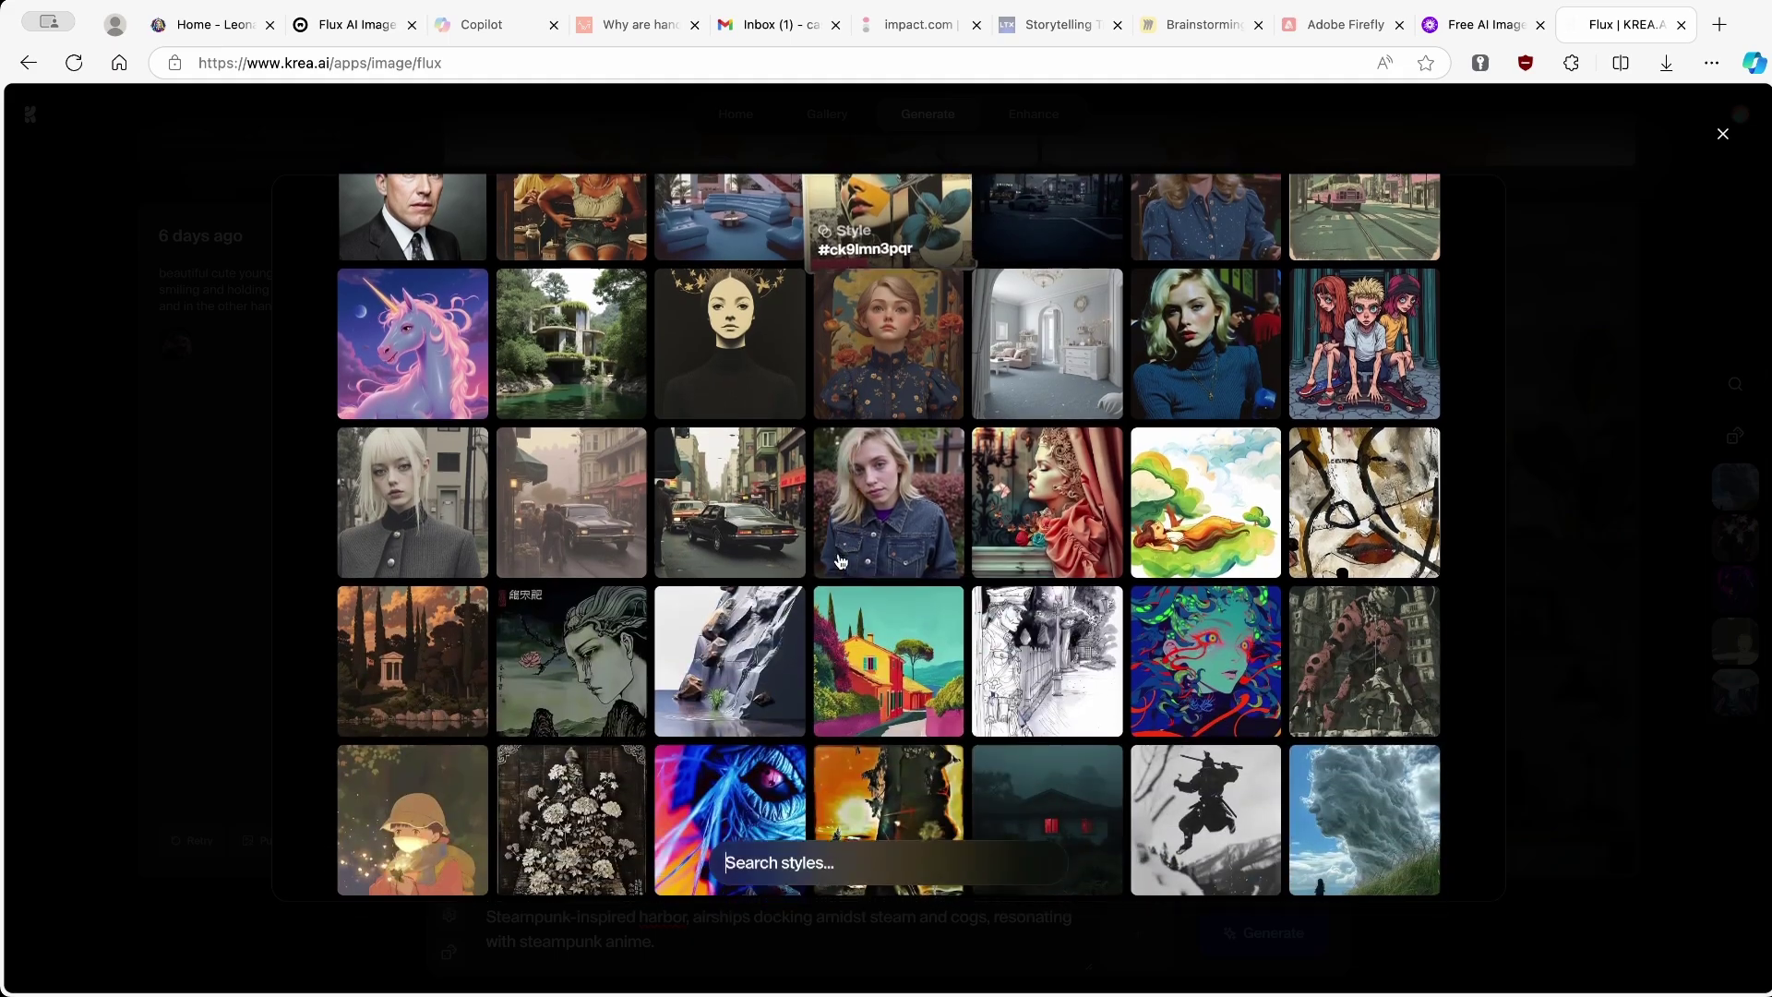
{"action": "scroll", "coordinate": [789, 557], "scroll_direction": "down", "scroll_amount": 4}
{"action": "scroll", "coordinate": [802, 590], "scroll_direction": "up", "scroll_amount": 8}
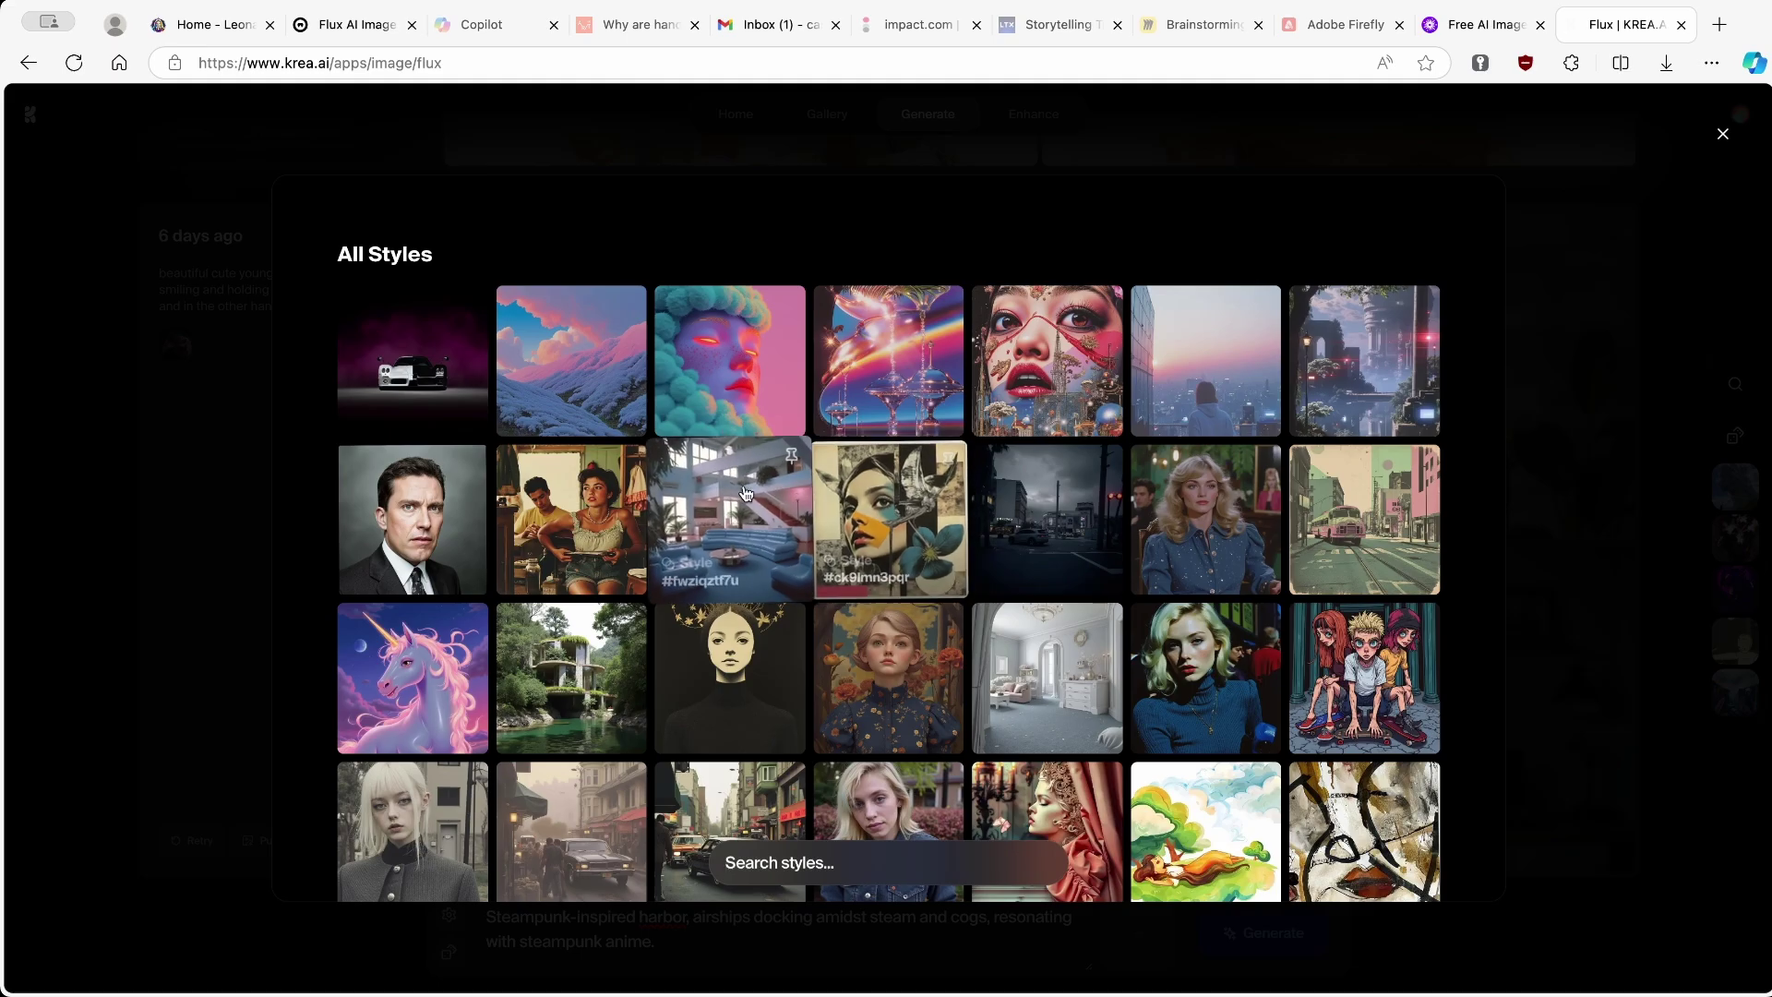
{"action": "left_click", "coordinate": [1722, 137]}
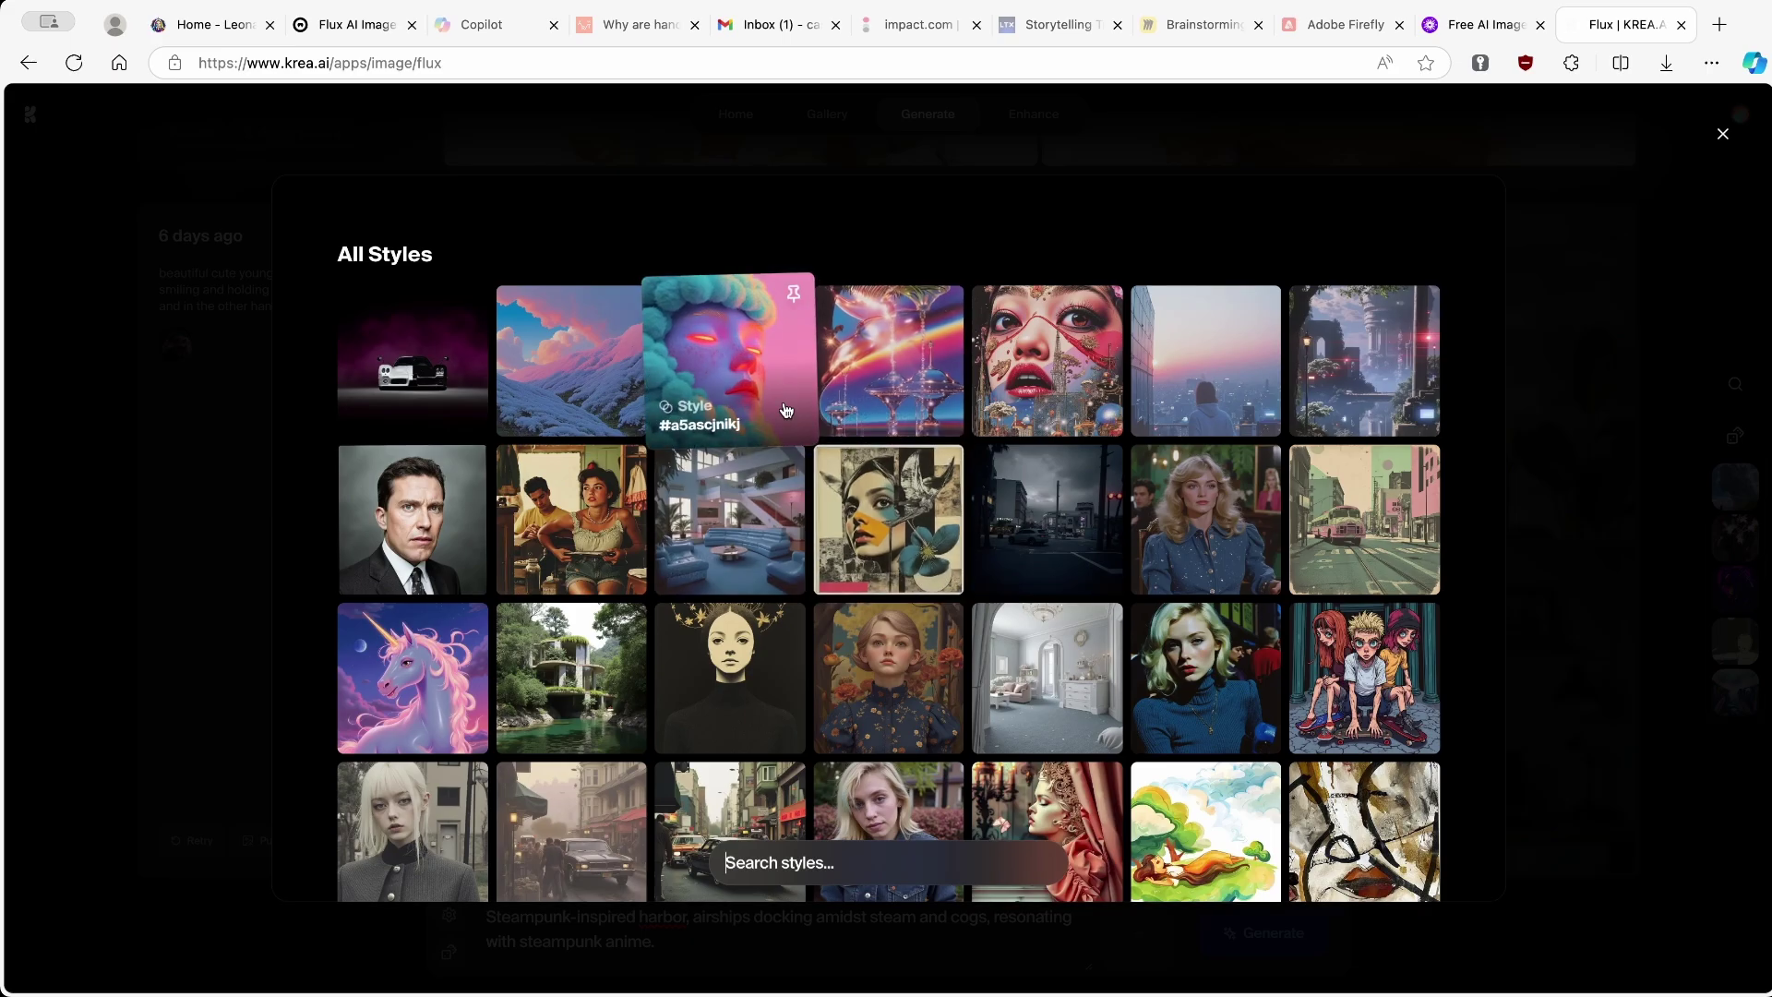
{"action": "left_click", "coordinate": [743, 379]}
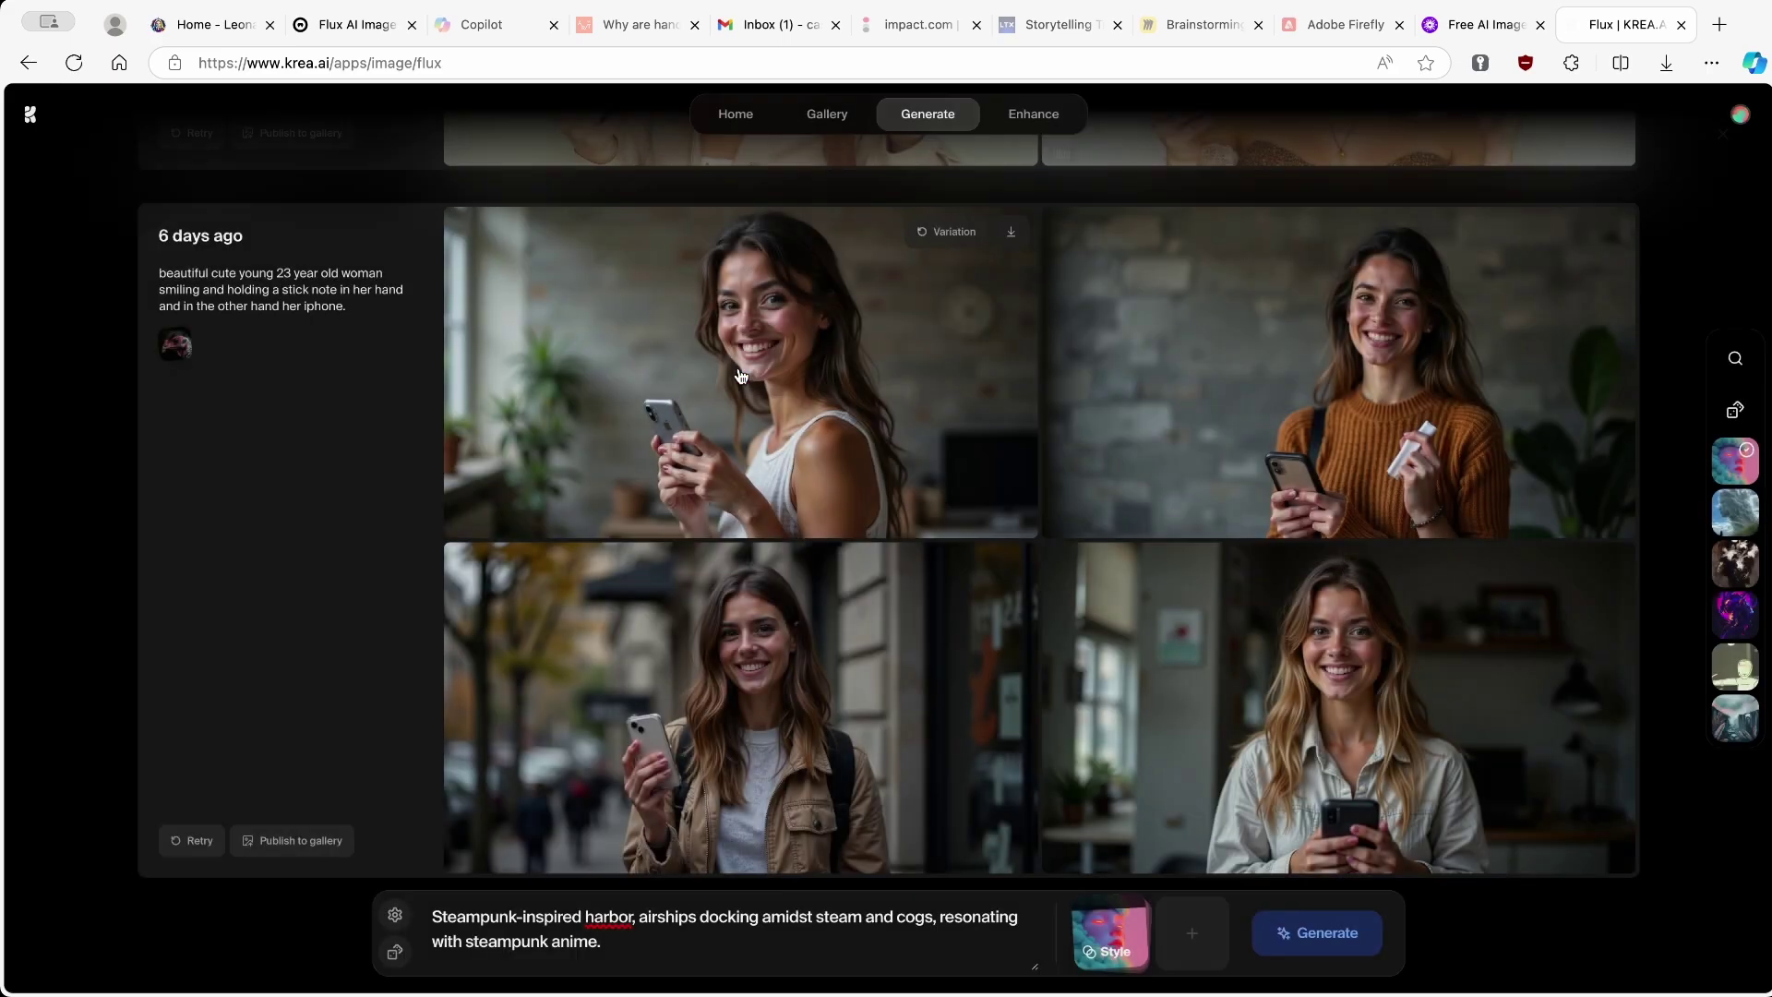
Add the red-faced style and a third style at strength 0.3, generate, then switch to PicLumen
{"action": "left_click", "coordinate": [1190, 932]}
{"action": "left_click", "coordinate": [1097, 419]}
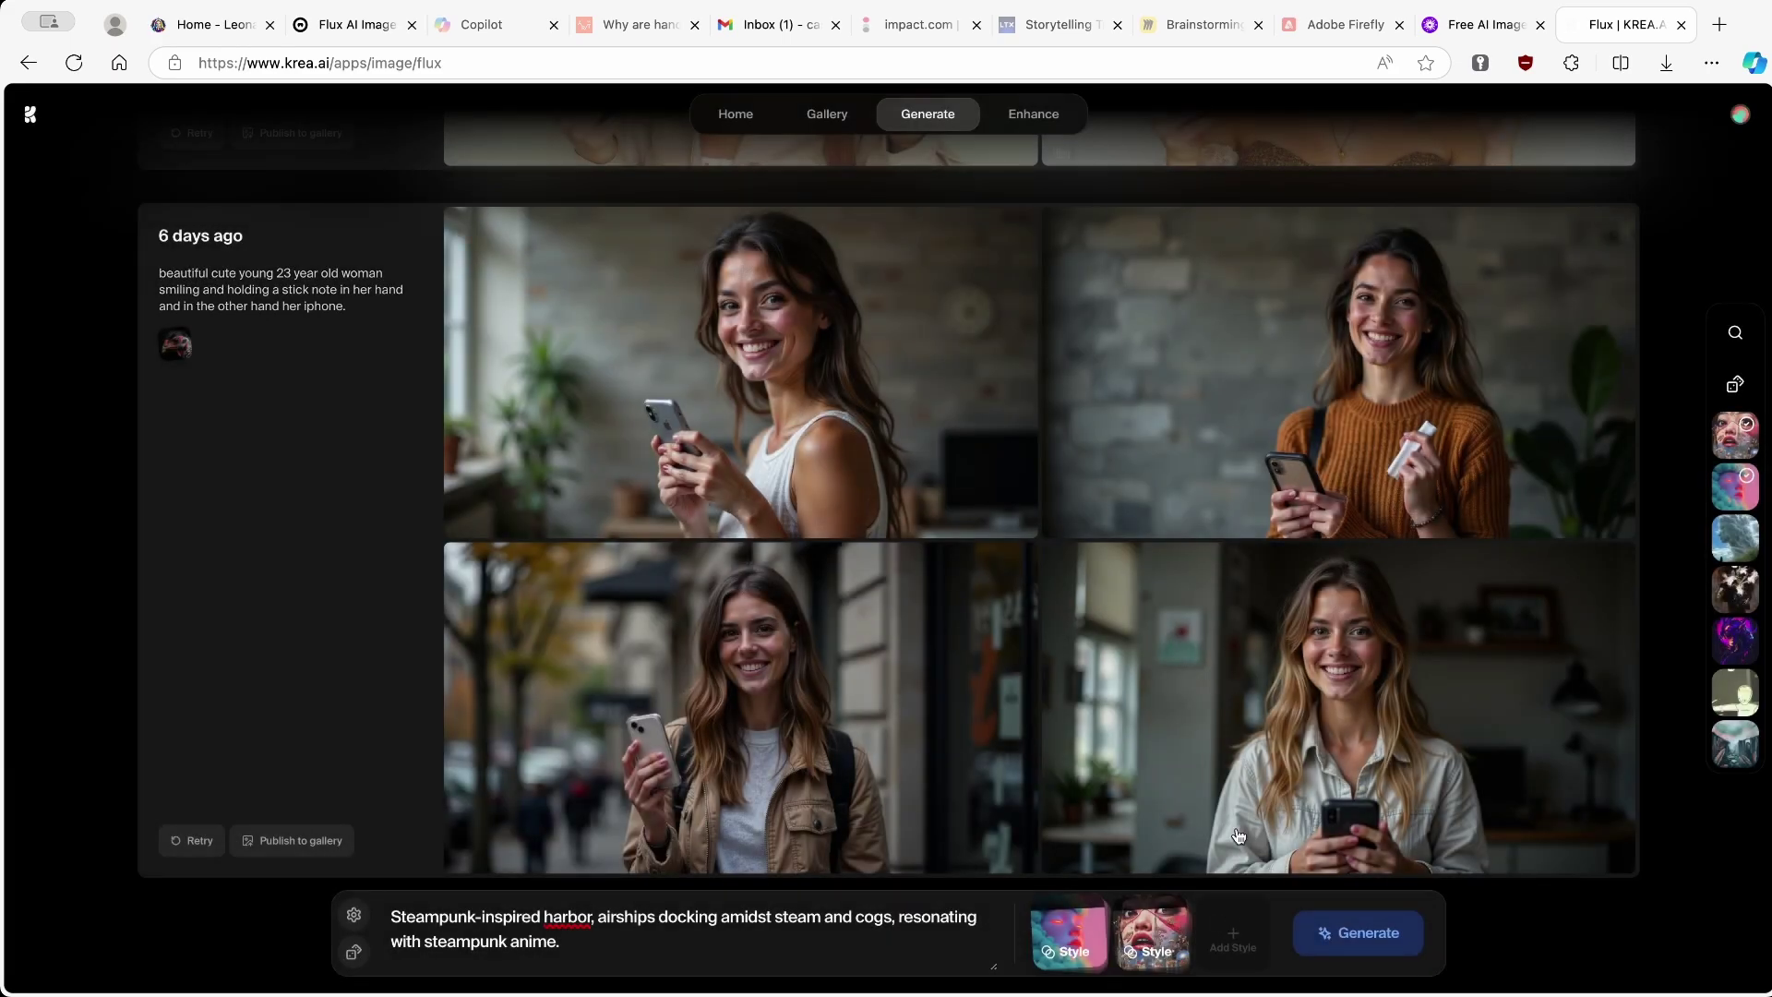
{"action": "left_click", "coordinate": [1153, 936]}
{"action": "left_click", "coordinate": [1199, 373]}
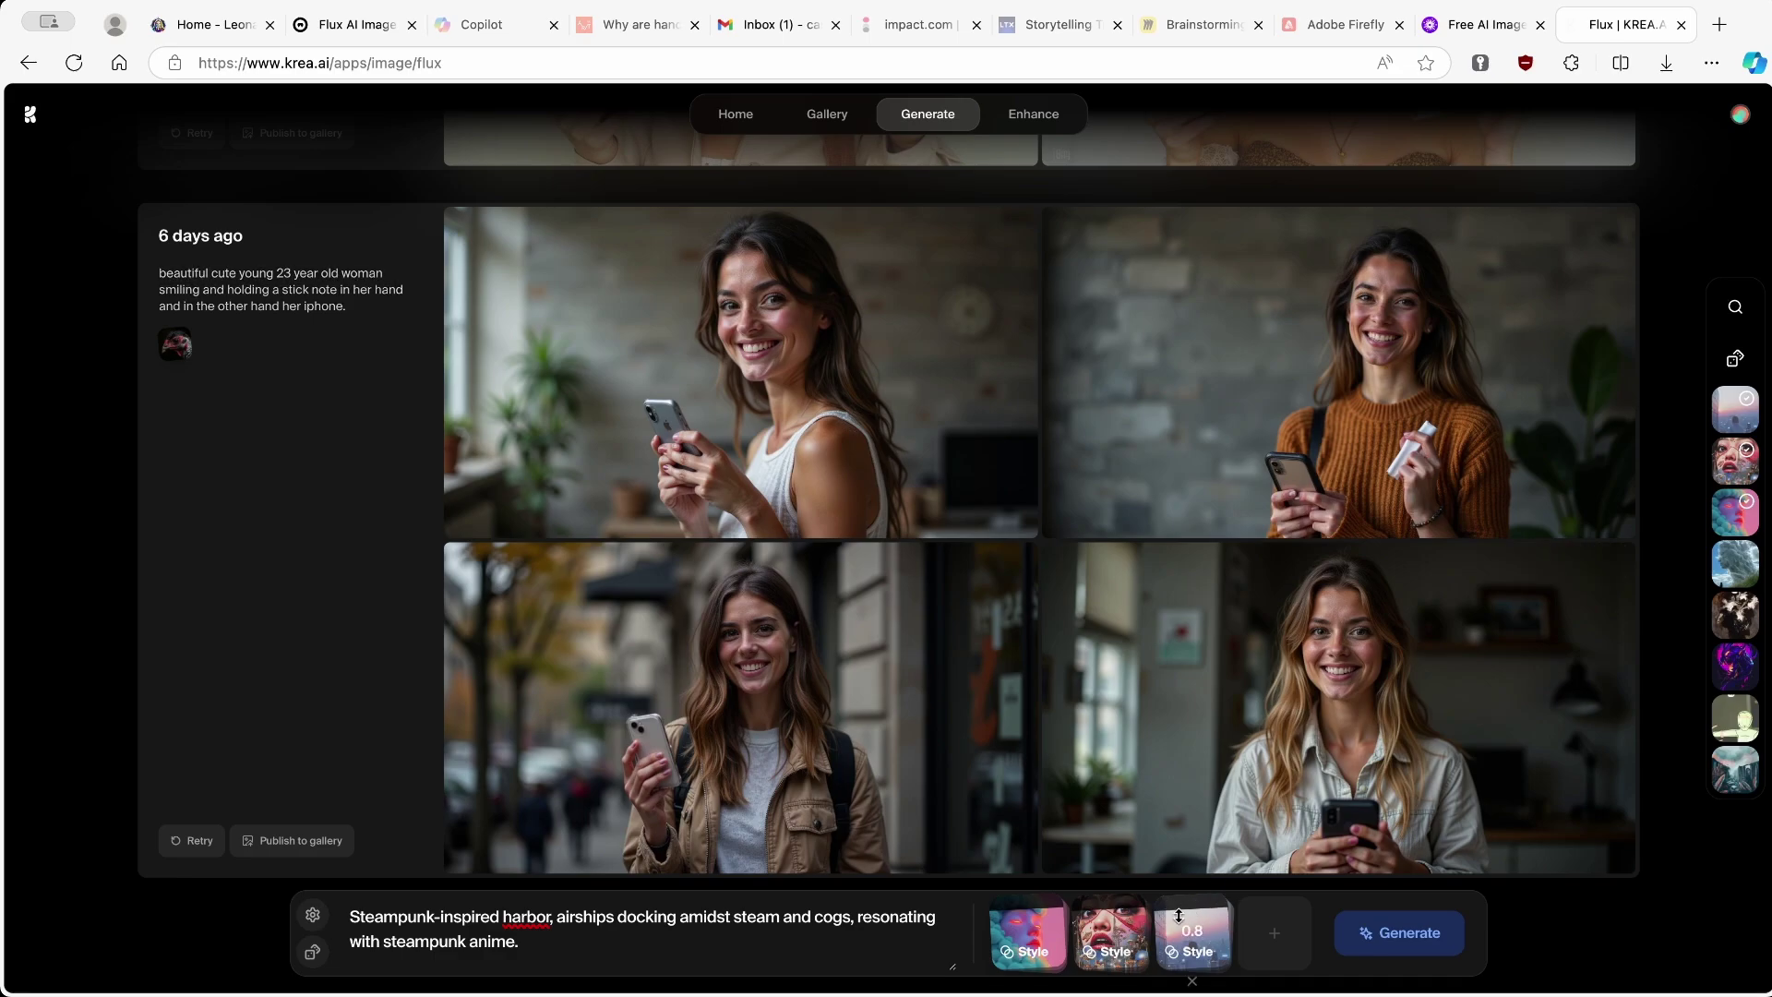
{"action": "left_click_drag", "start_coordinate": [1187, 912], "coordinate": [1211, 940]}
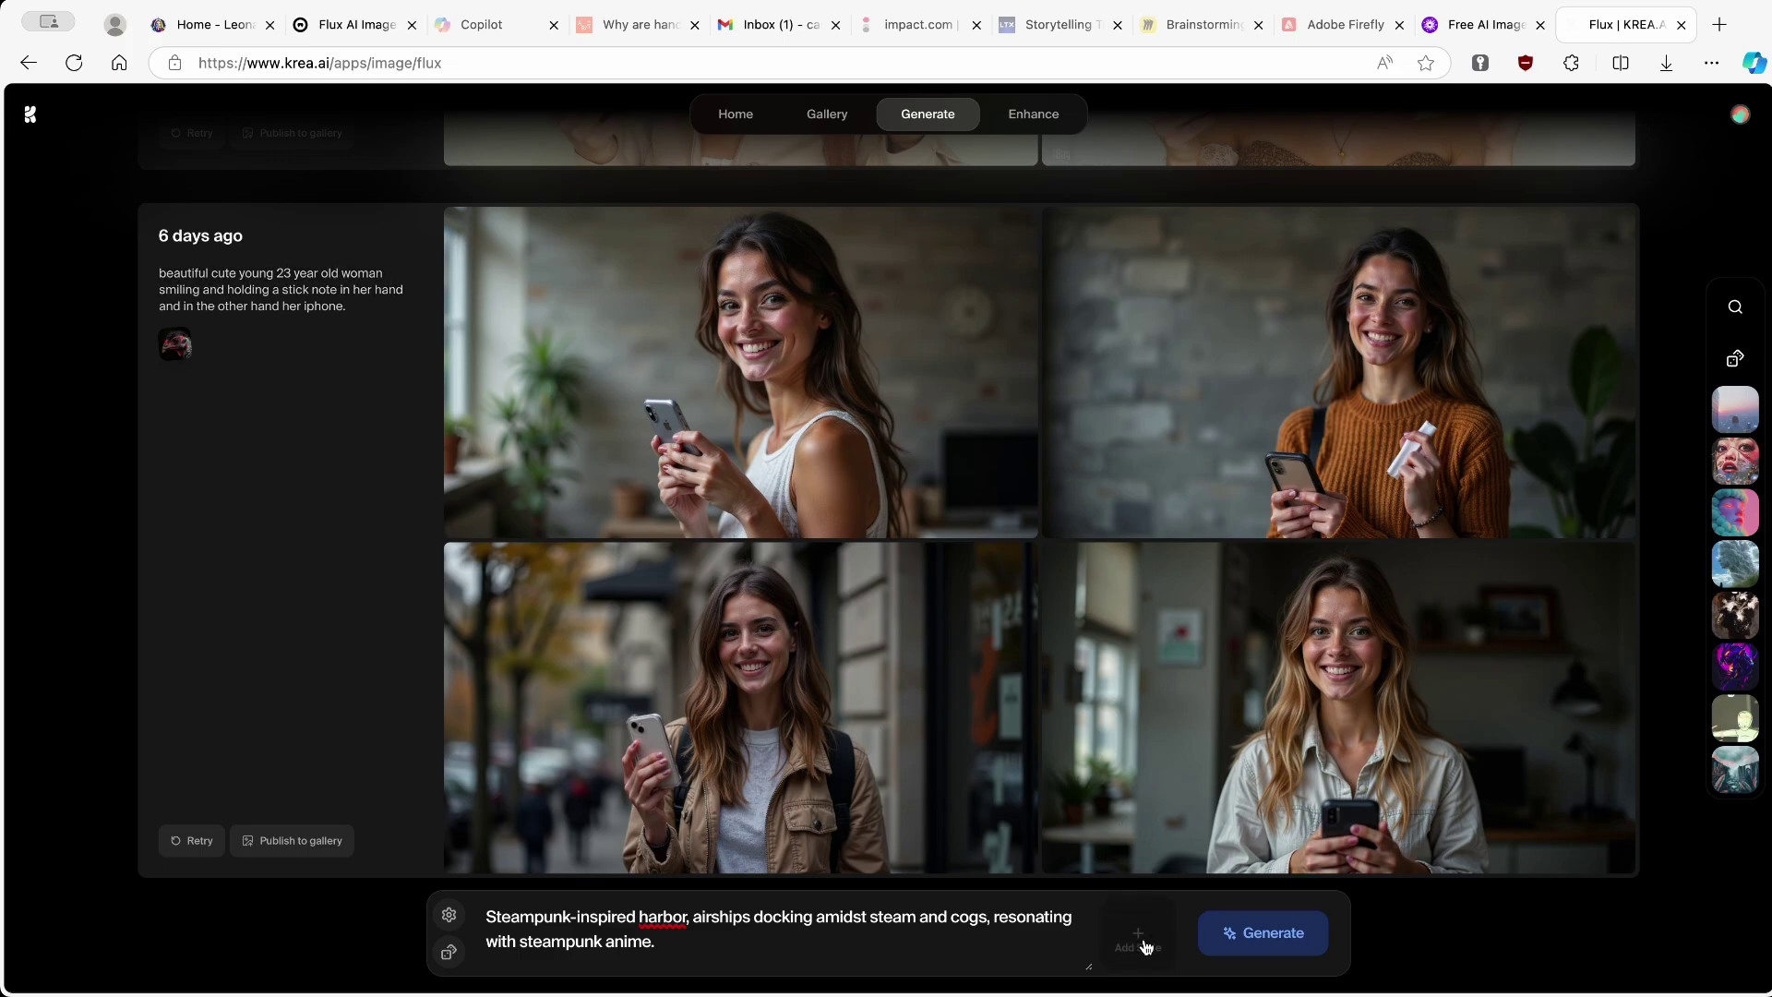
{"action": "left_click", "coordinate": [1253, 934]}
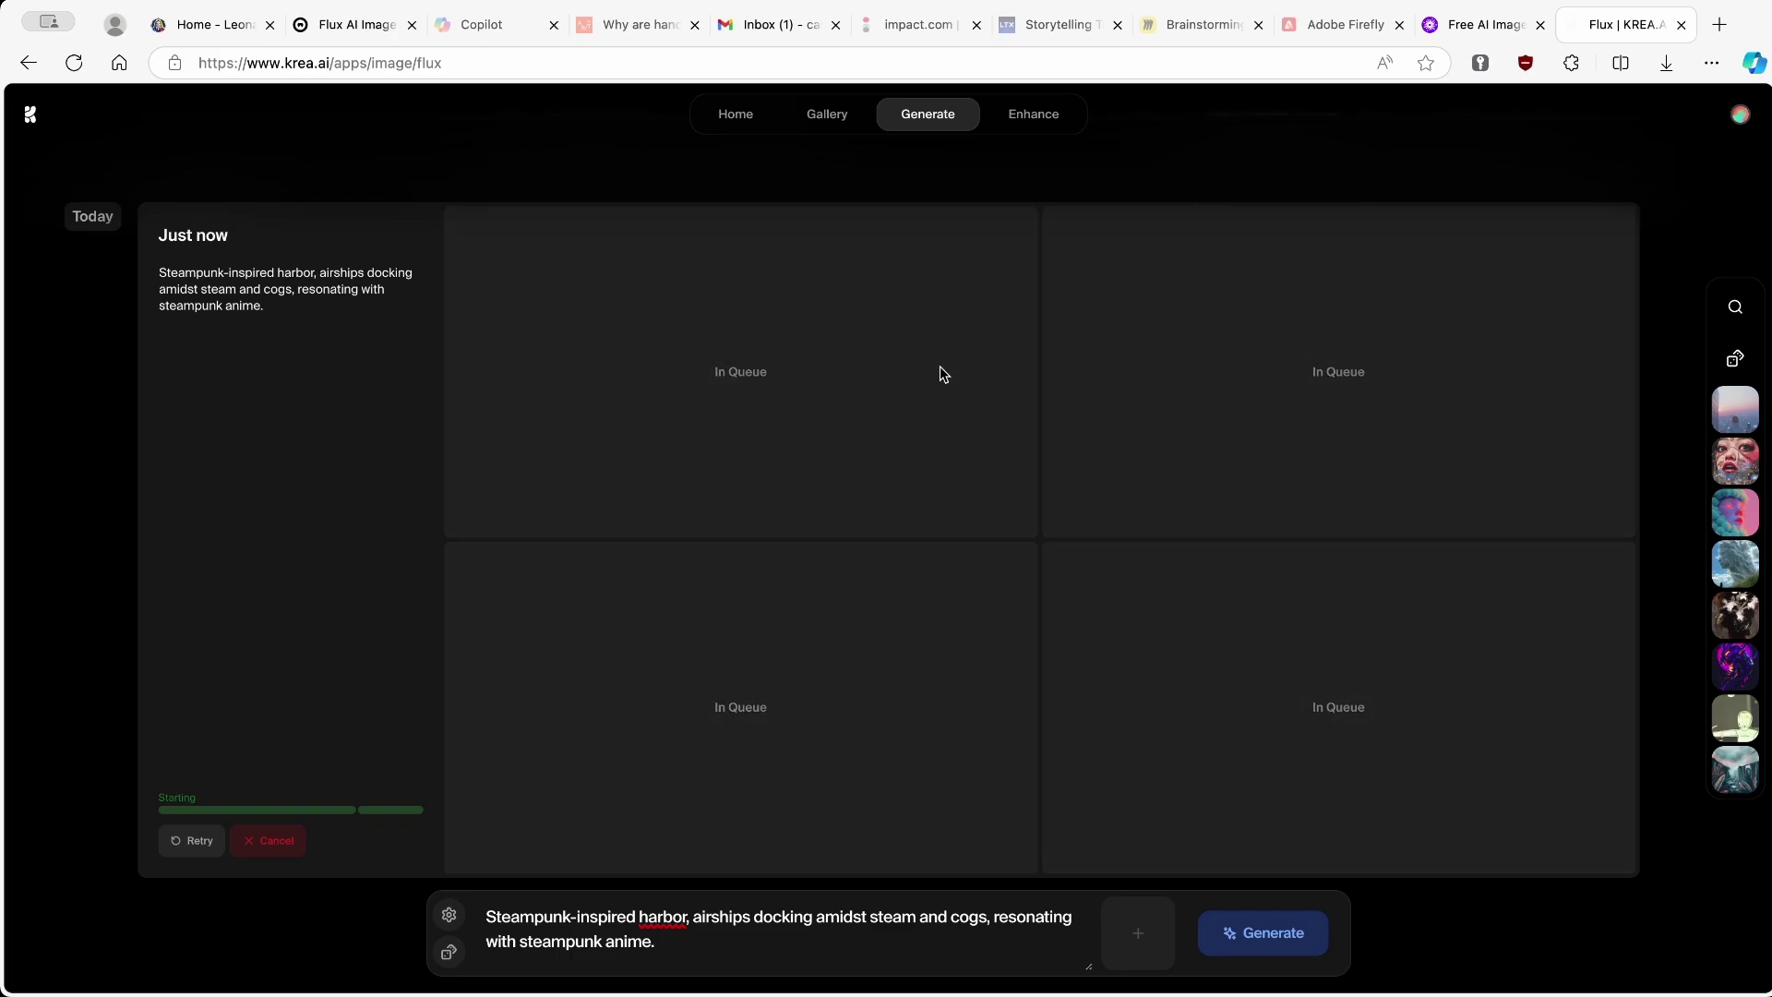
{"action": "left_click", "coordinate": [1435, 28]}
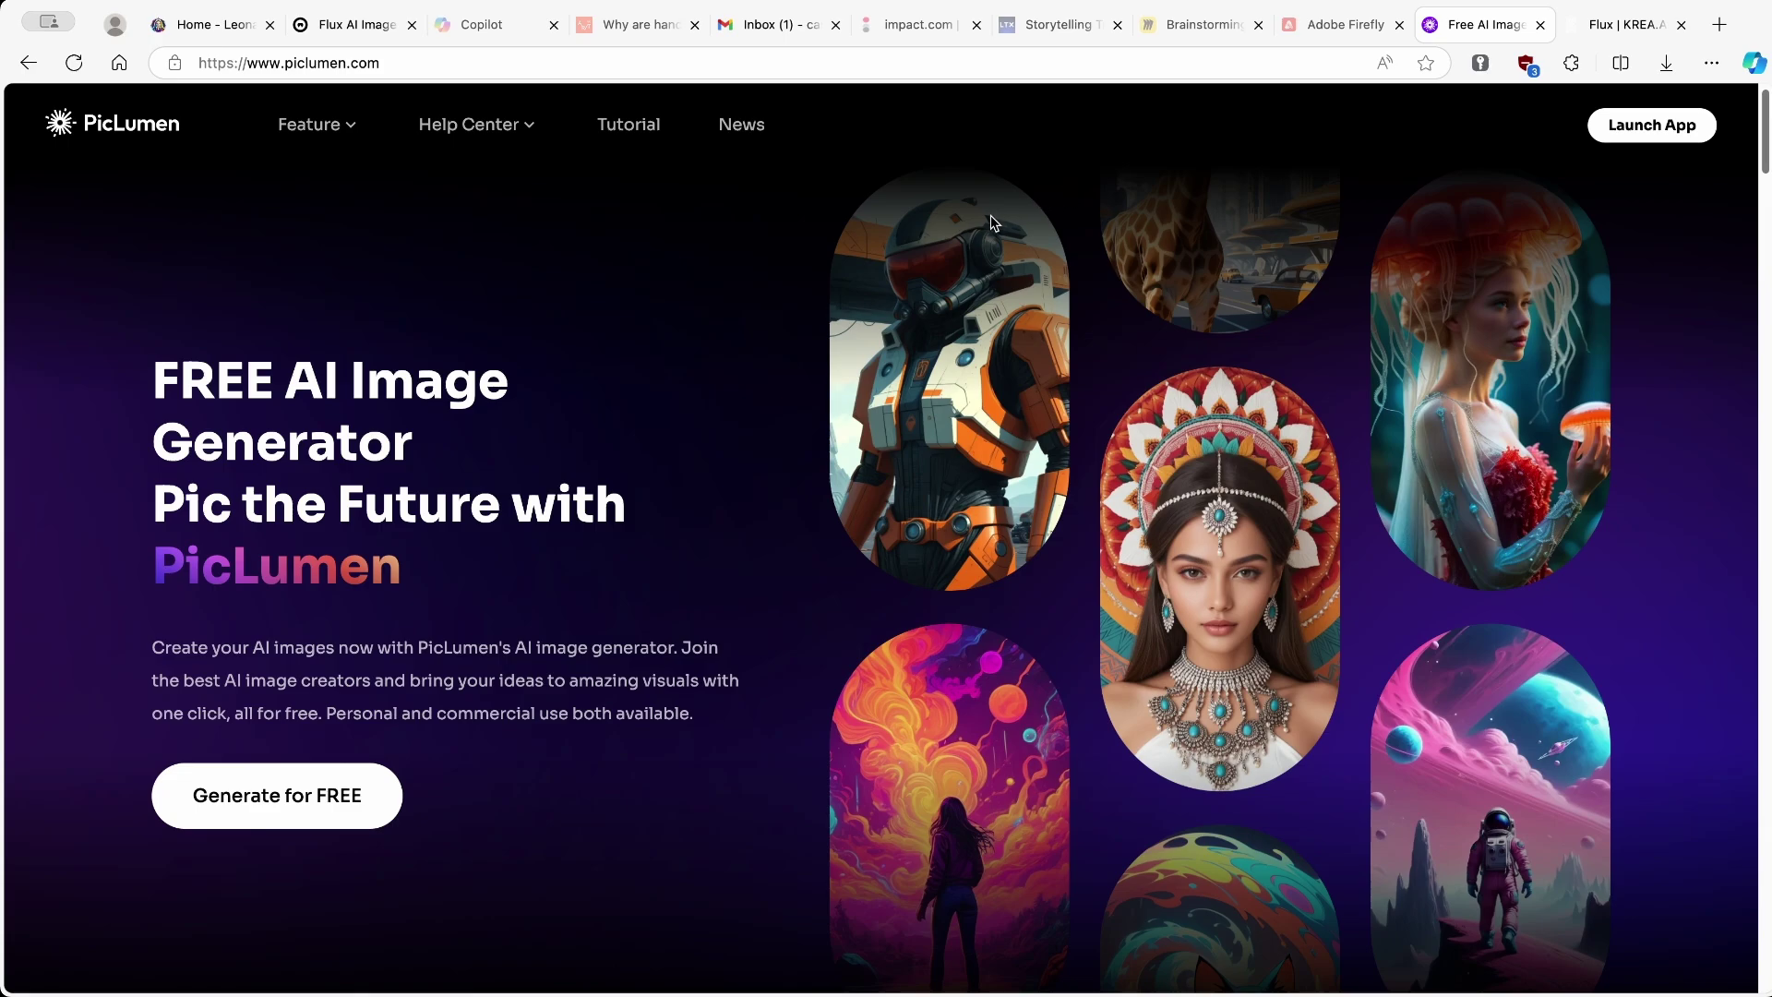
Return to the KREA tab to see the four finished steampunk harbor images
{"action": "left_click", "coordinate": [1624, 25]}
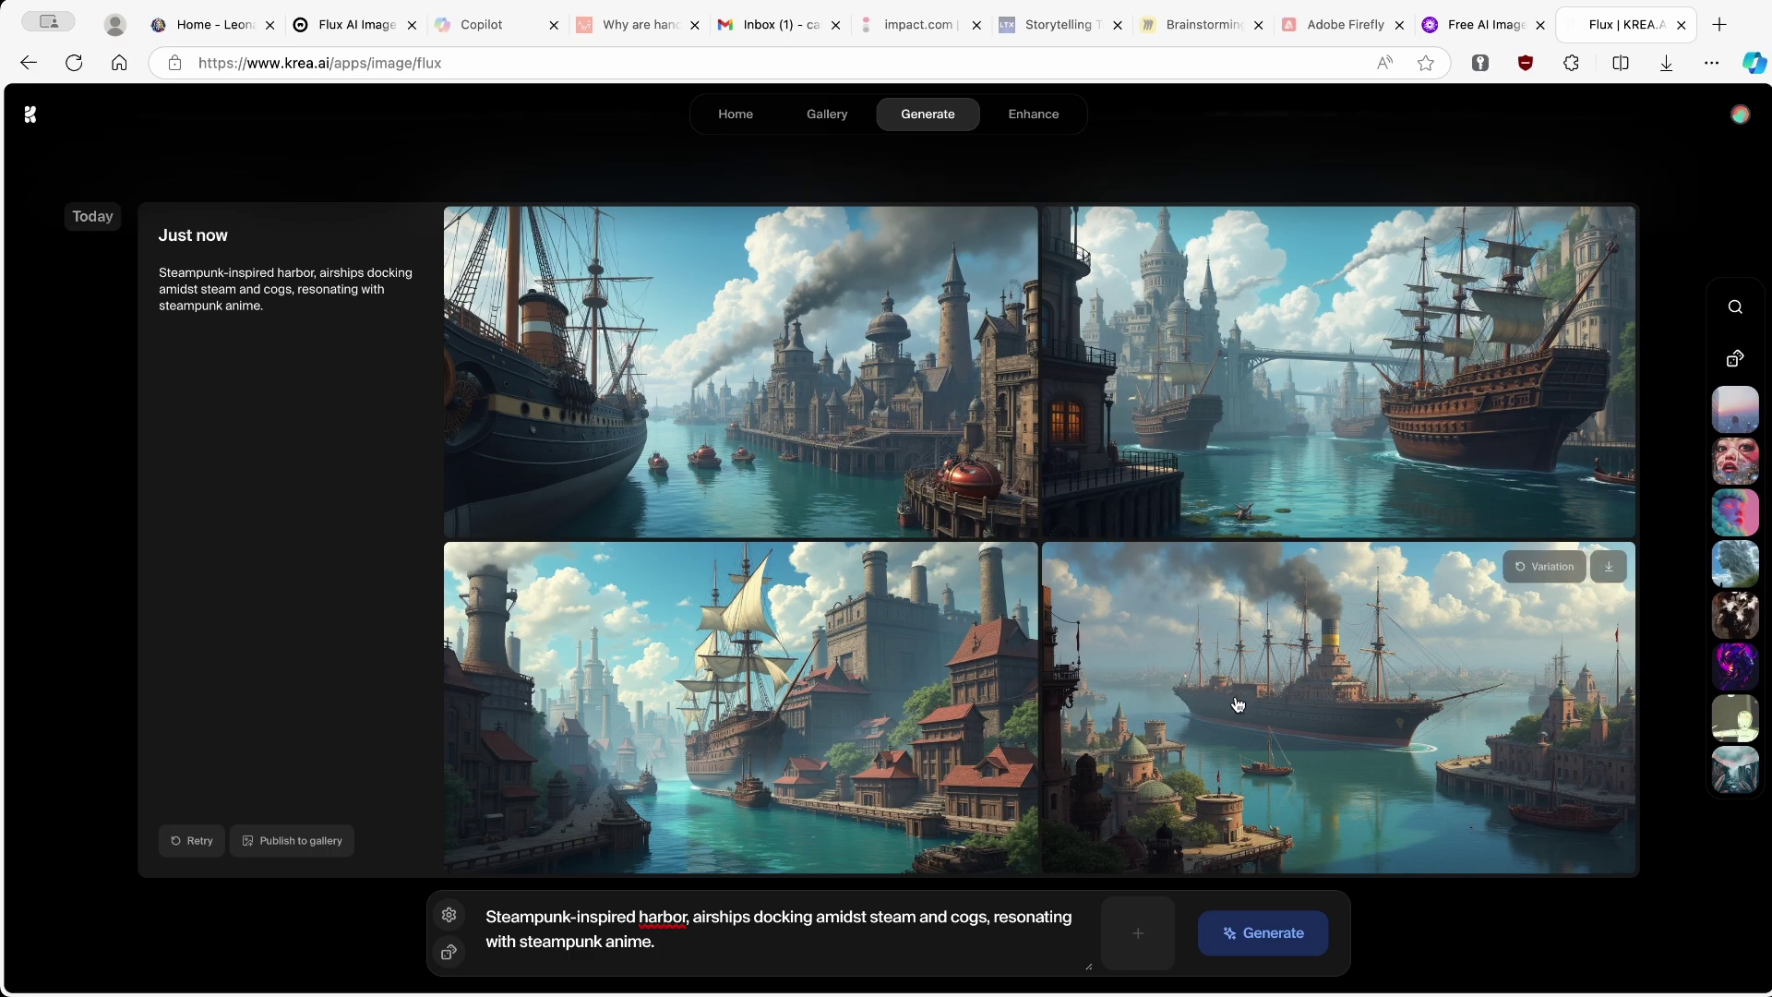
Enlarge and inspect the bottom-left harbor image with the sailing ship among red-roofed buildings
{"action": "left_click", "coordinate": [828, 678]}
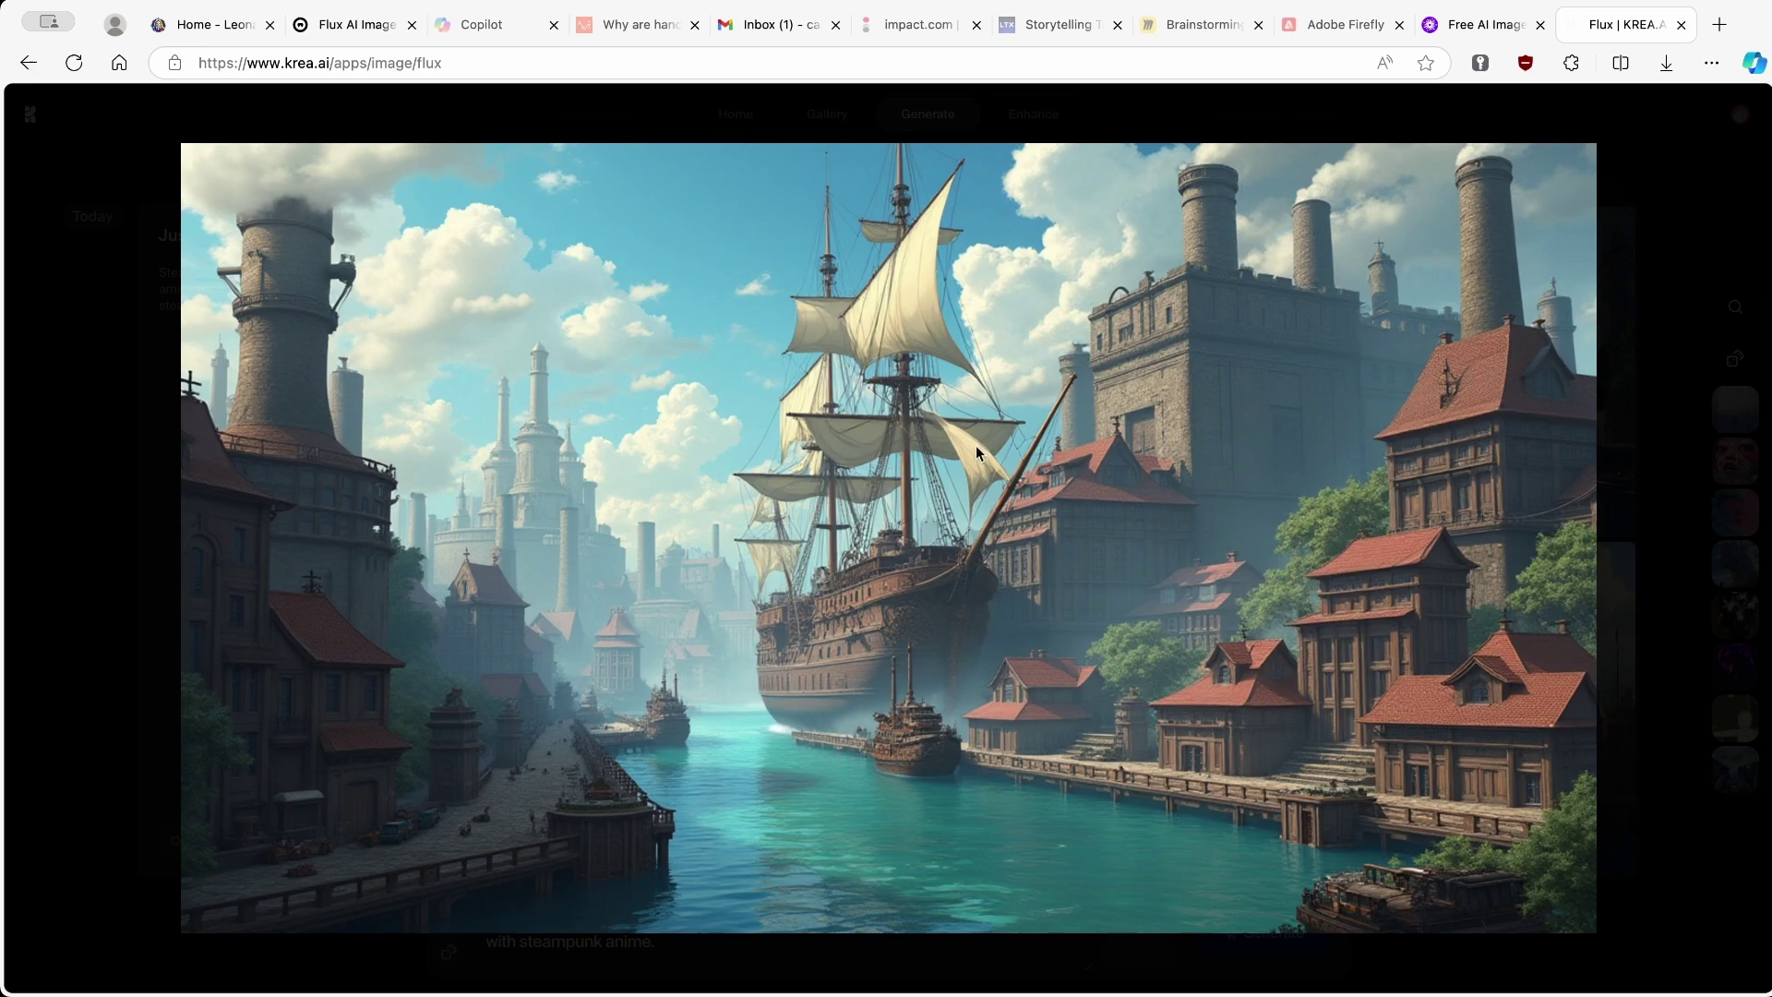
{"action": "left_click", "coordinate": [1652, 298]}
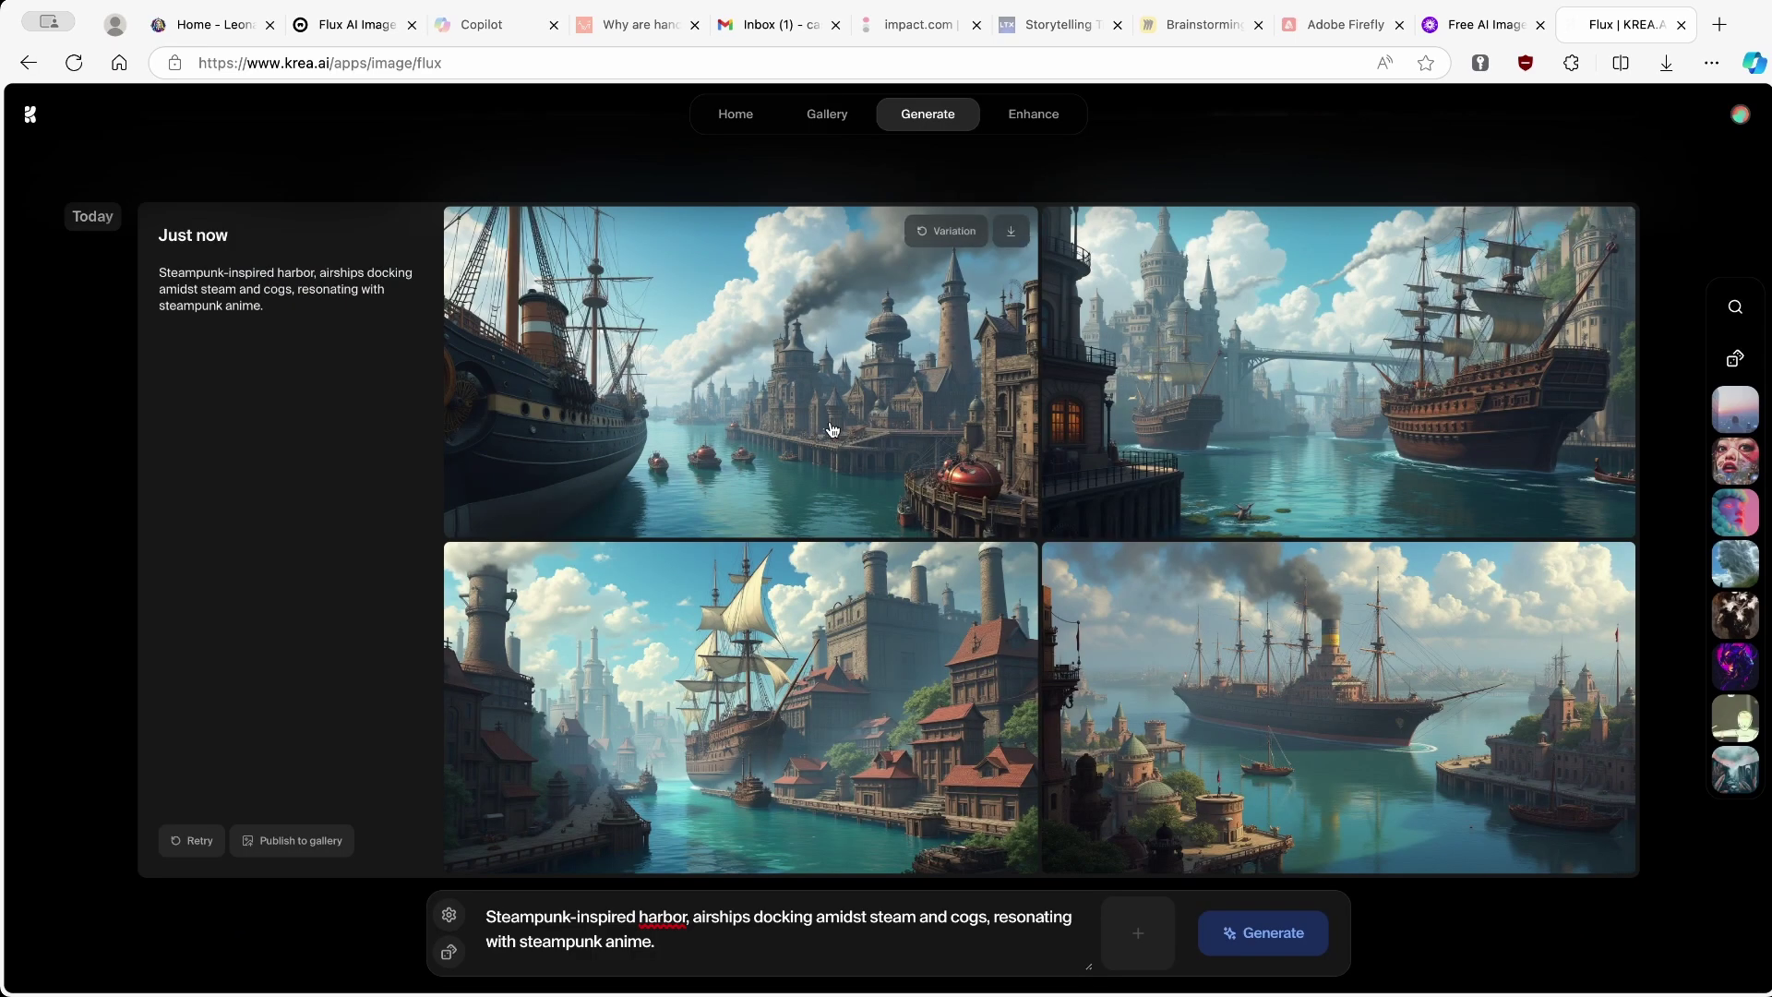
{"action": "mouse_move", "coordinate": [941, 577]}
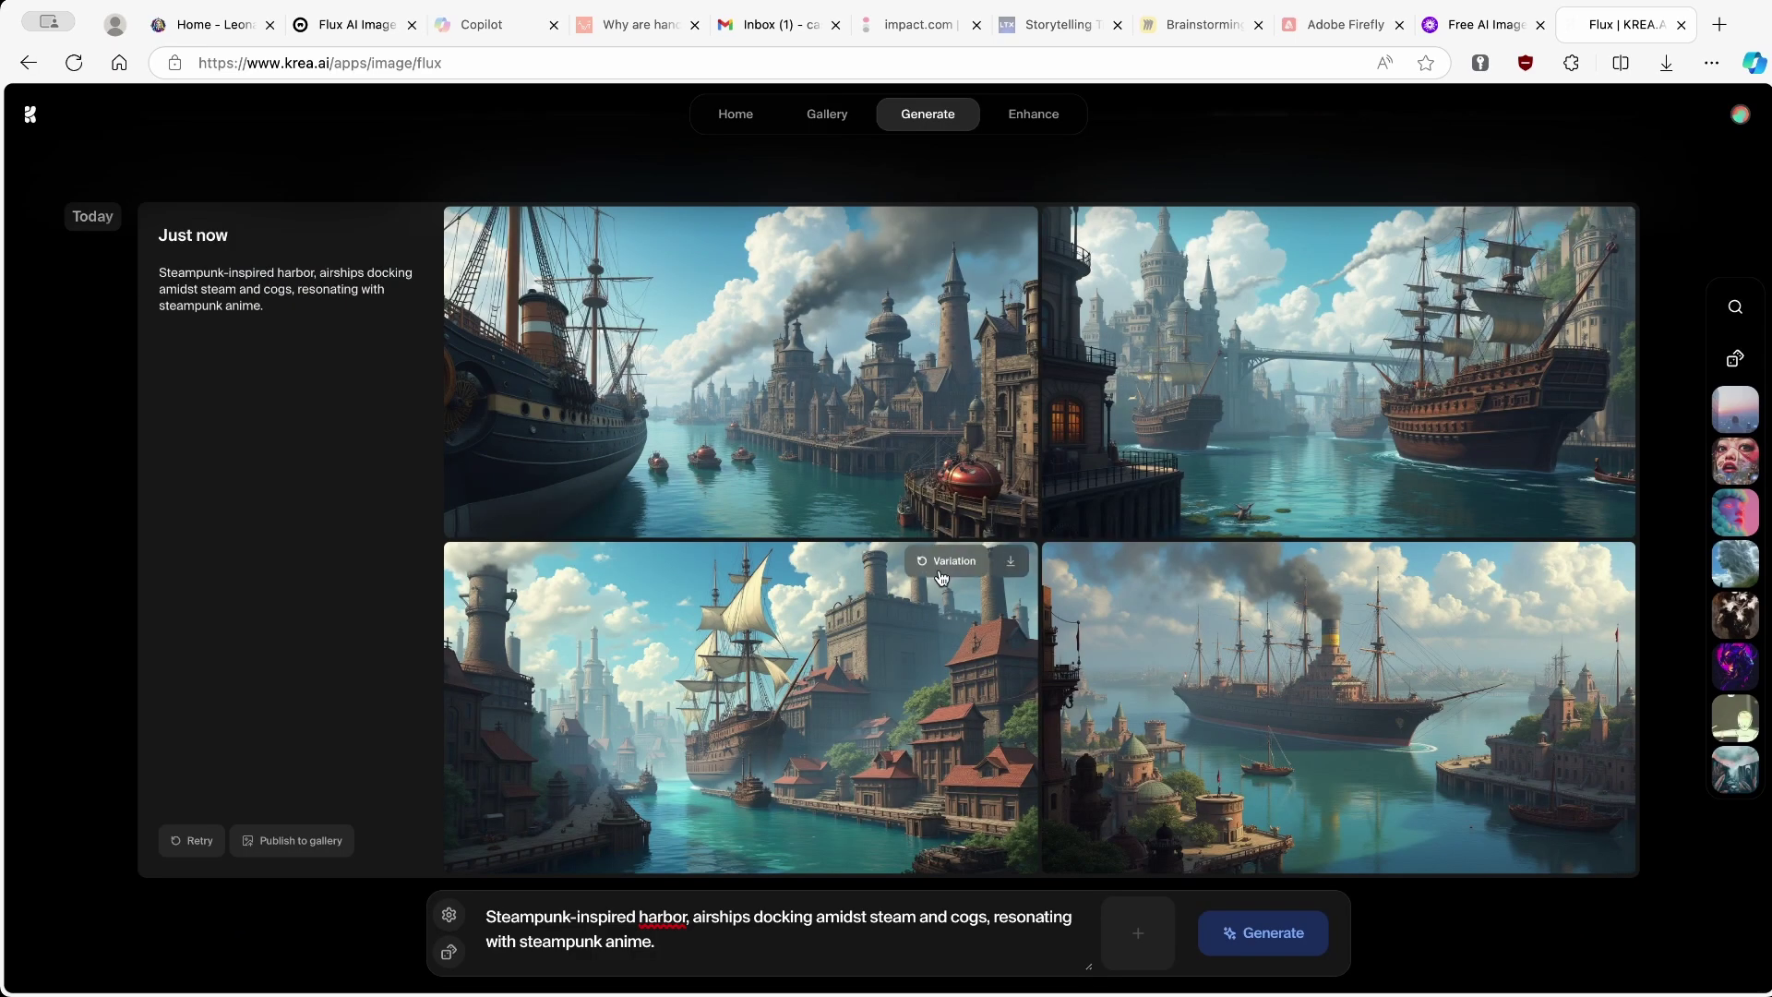
{"action": "left_click", "coordinate": [779, 669]}
{"action": "key", "text": "Escape"}
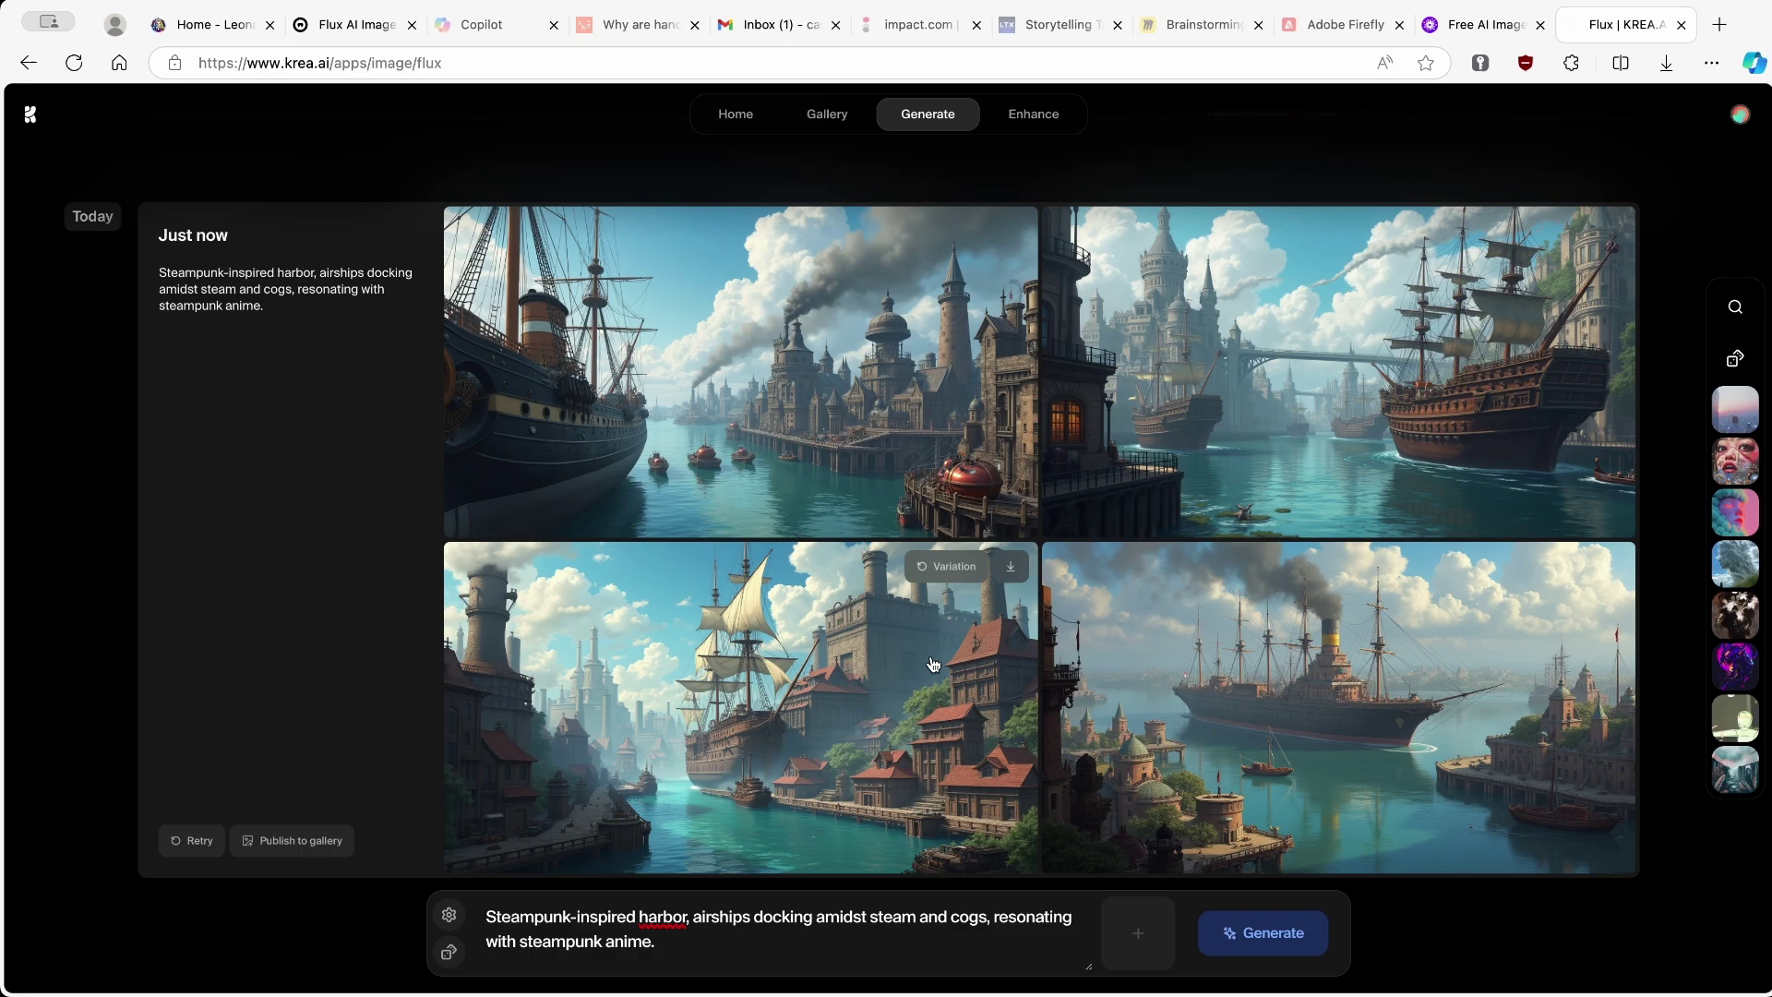
Generate four variations of the bottom-left harbor image and scroll through the results
{"action": "left_click", "coordinate": [949, 574]}
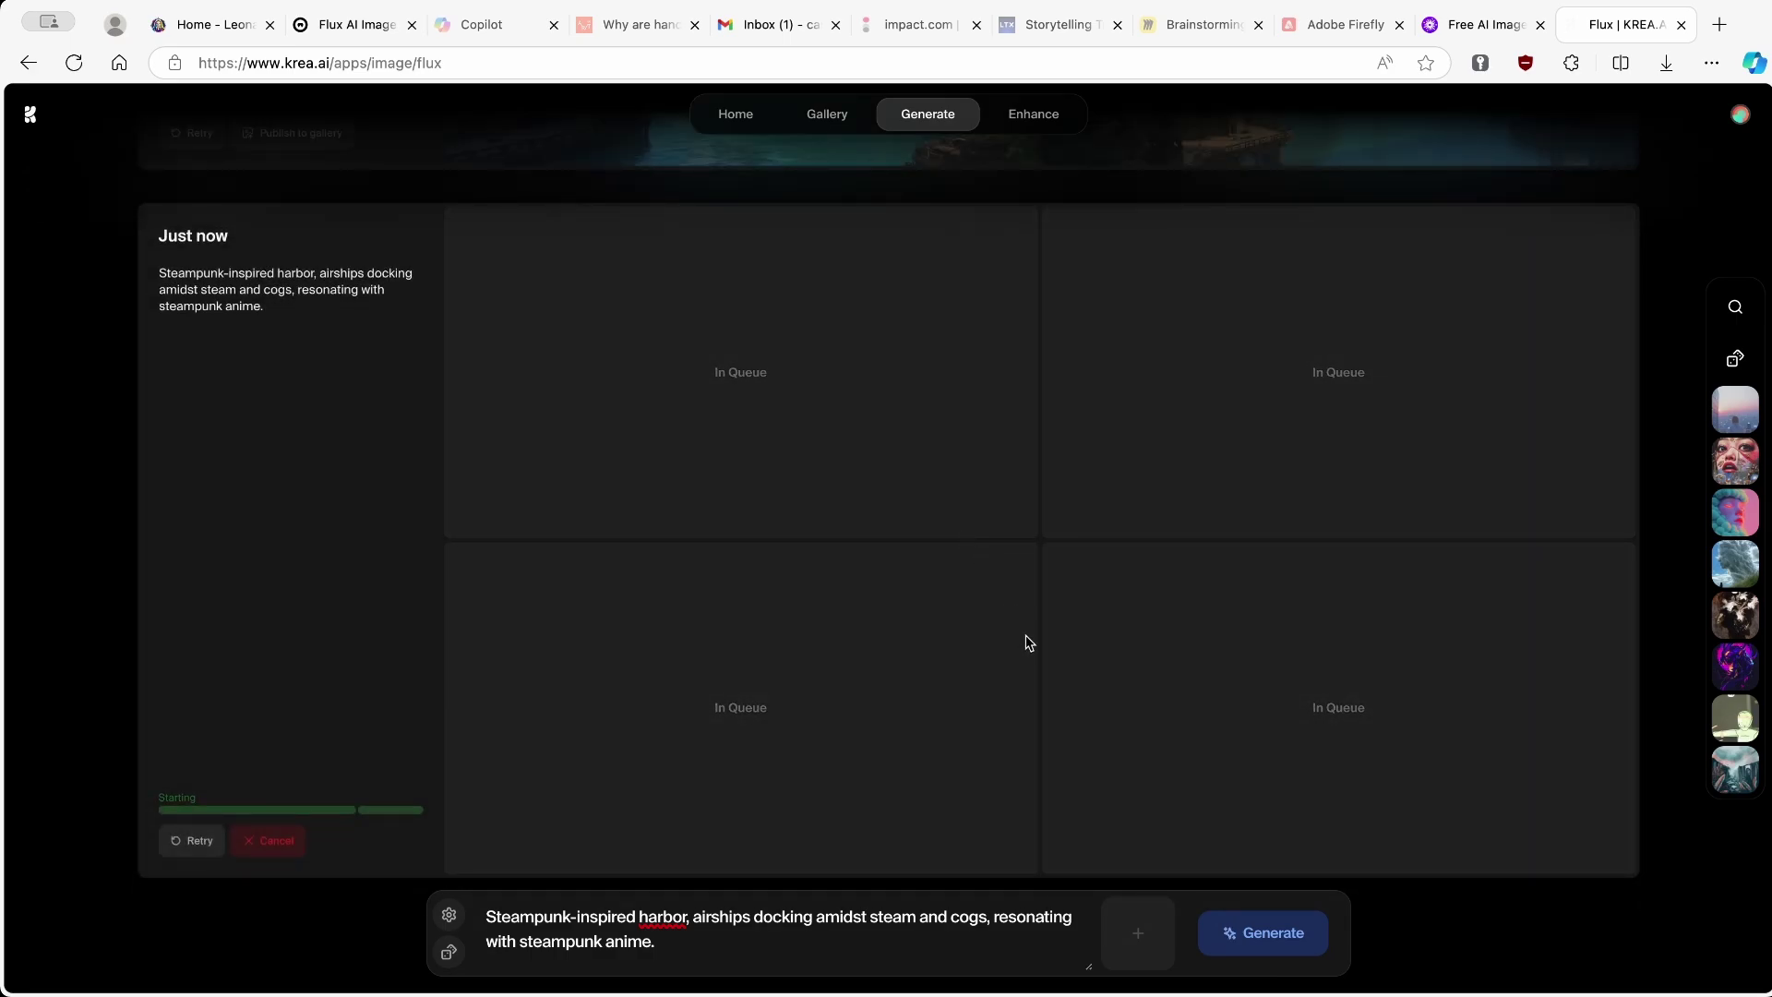
{"action": "scroll", "coordinate": [1024, 642], "scroll_direction": "up", "scroll_amount": 5}
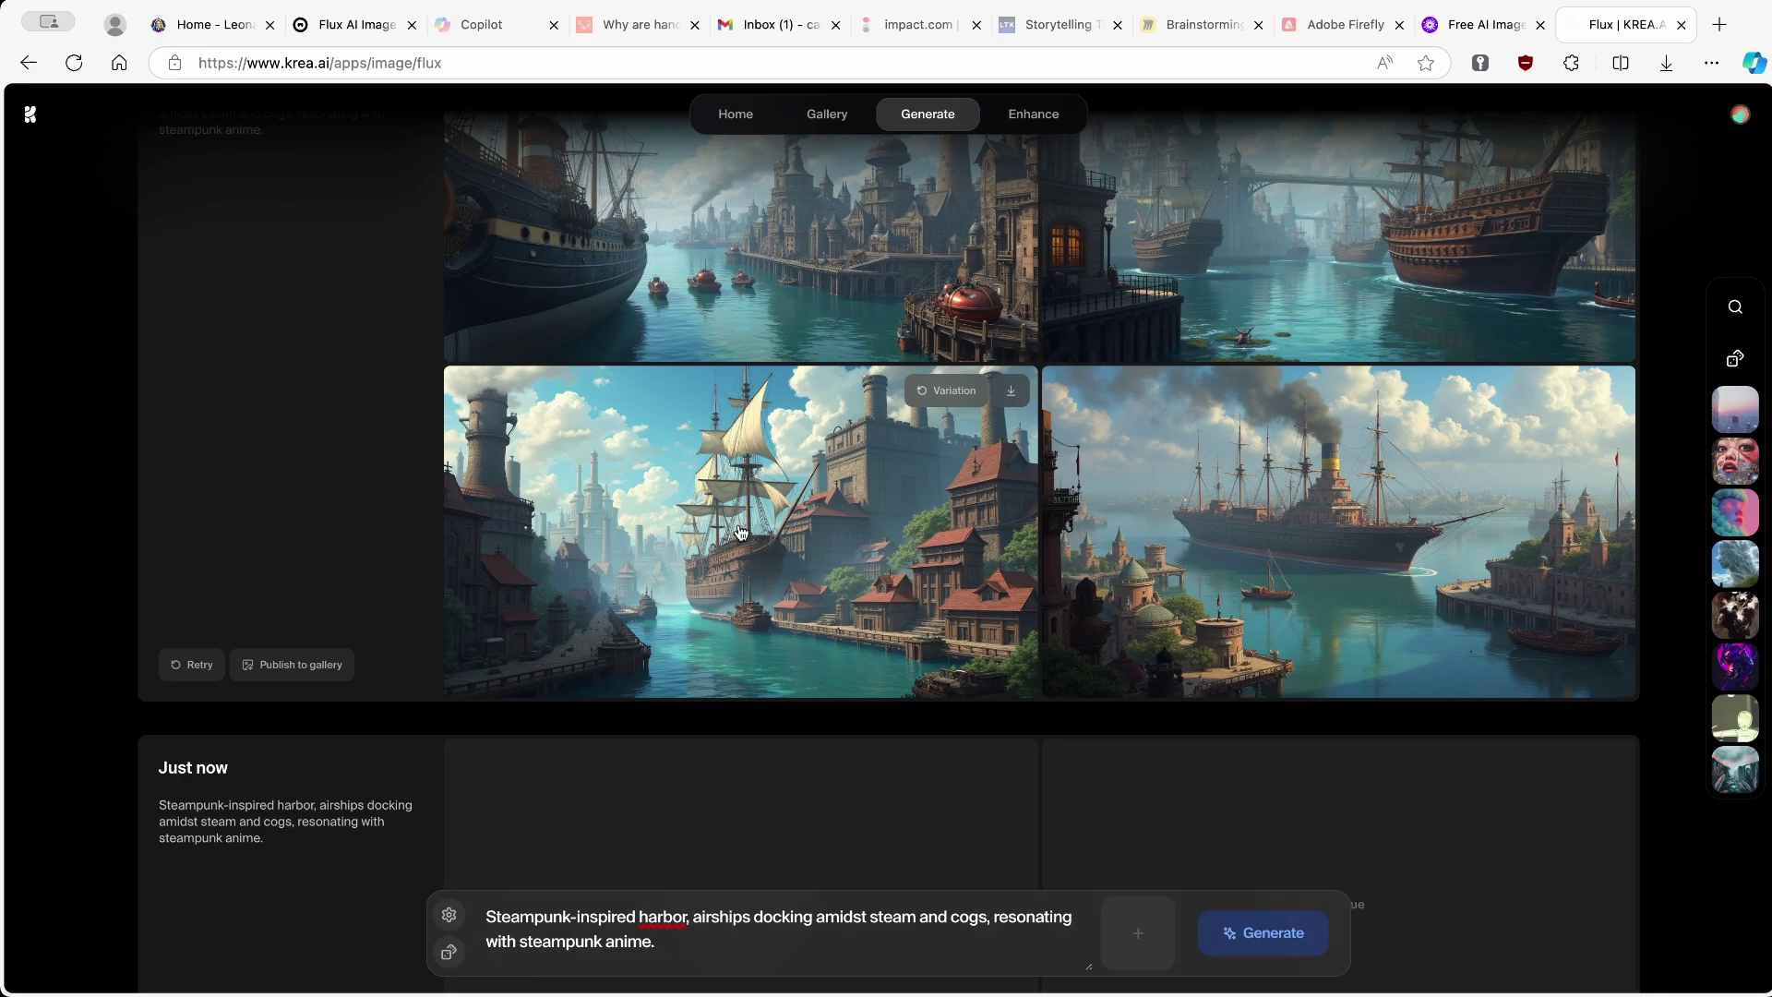
{"action": "scroll", "coordinate": [824, 536], "scroll_direction": "down", "scroll_amount": 5}
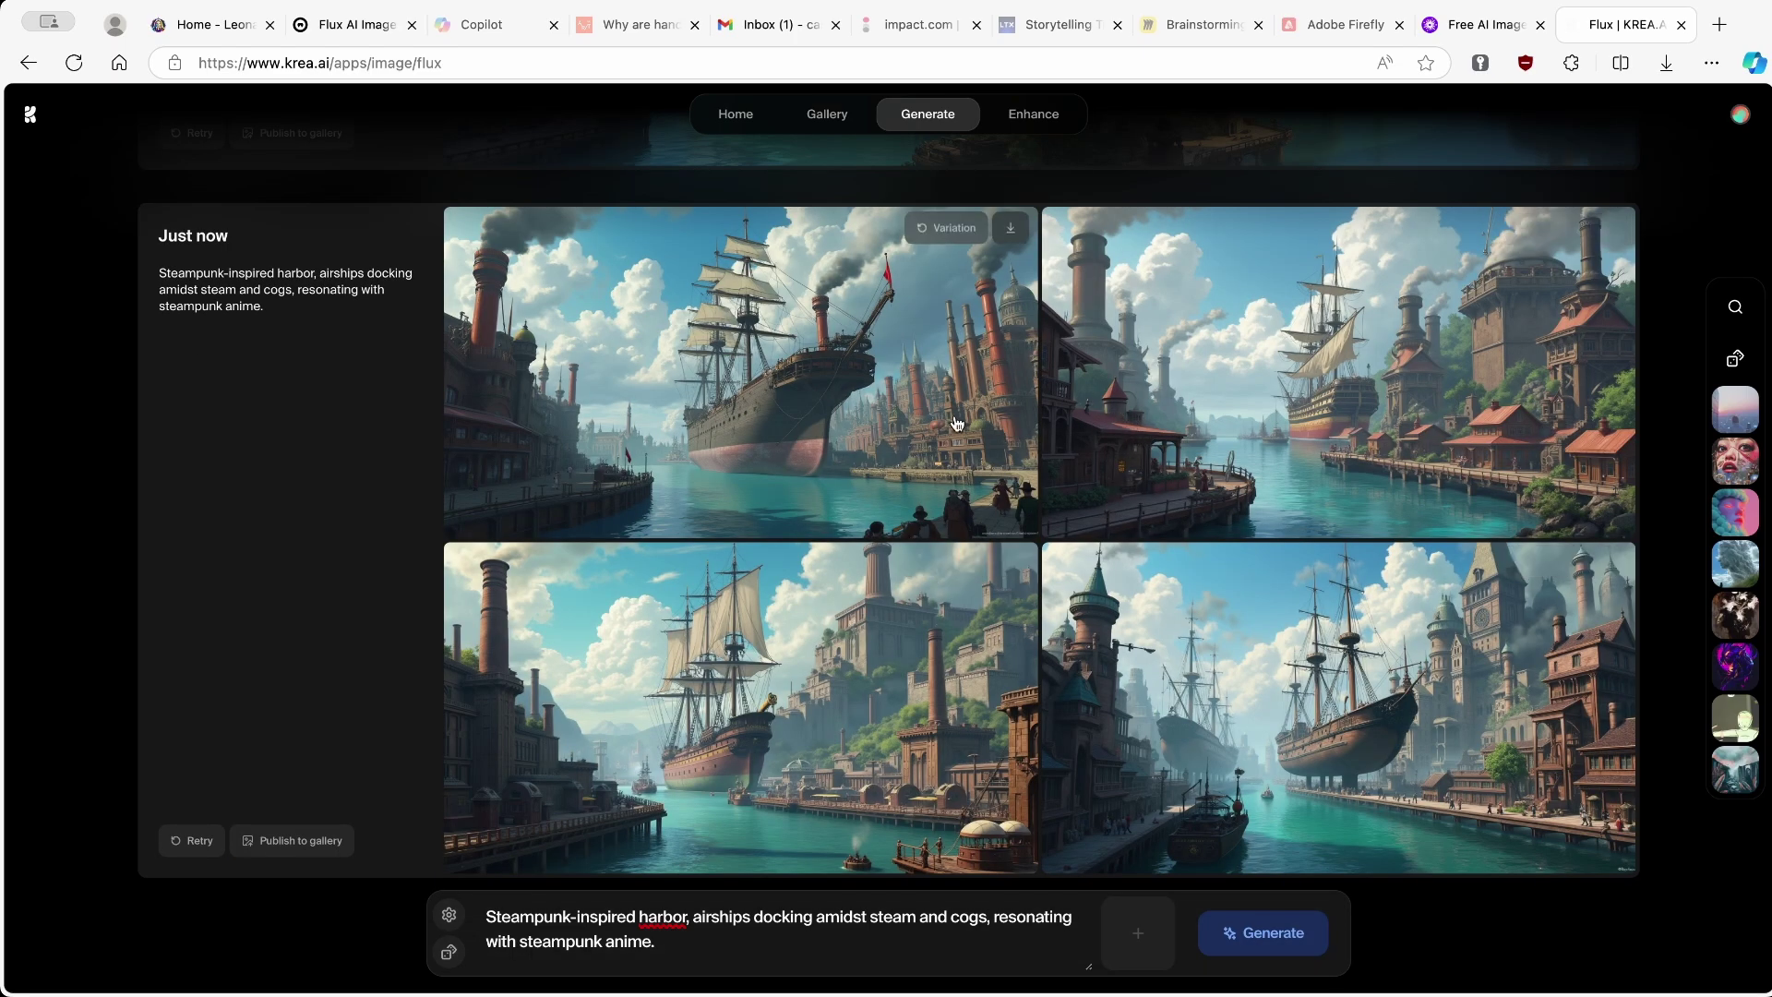
{"action": "scroll", "coordinate": [978, 526], "scroll_direction": "up", "scroll_amount": 5}
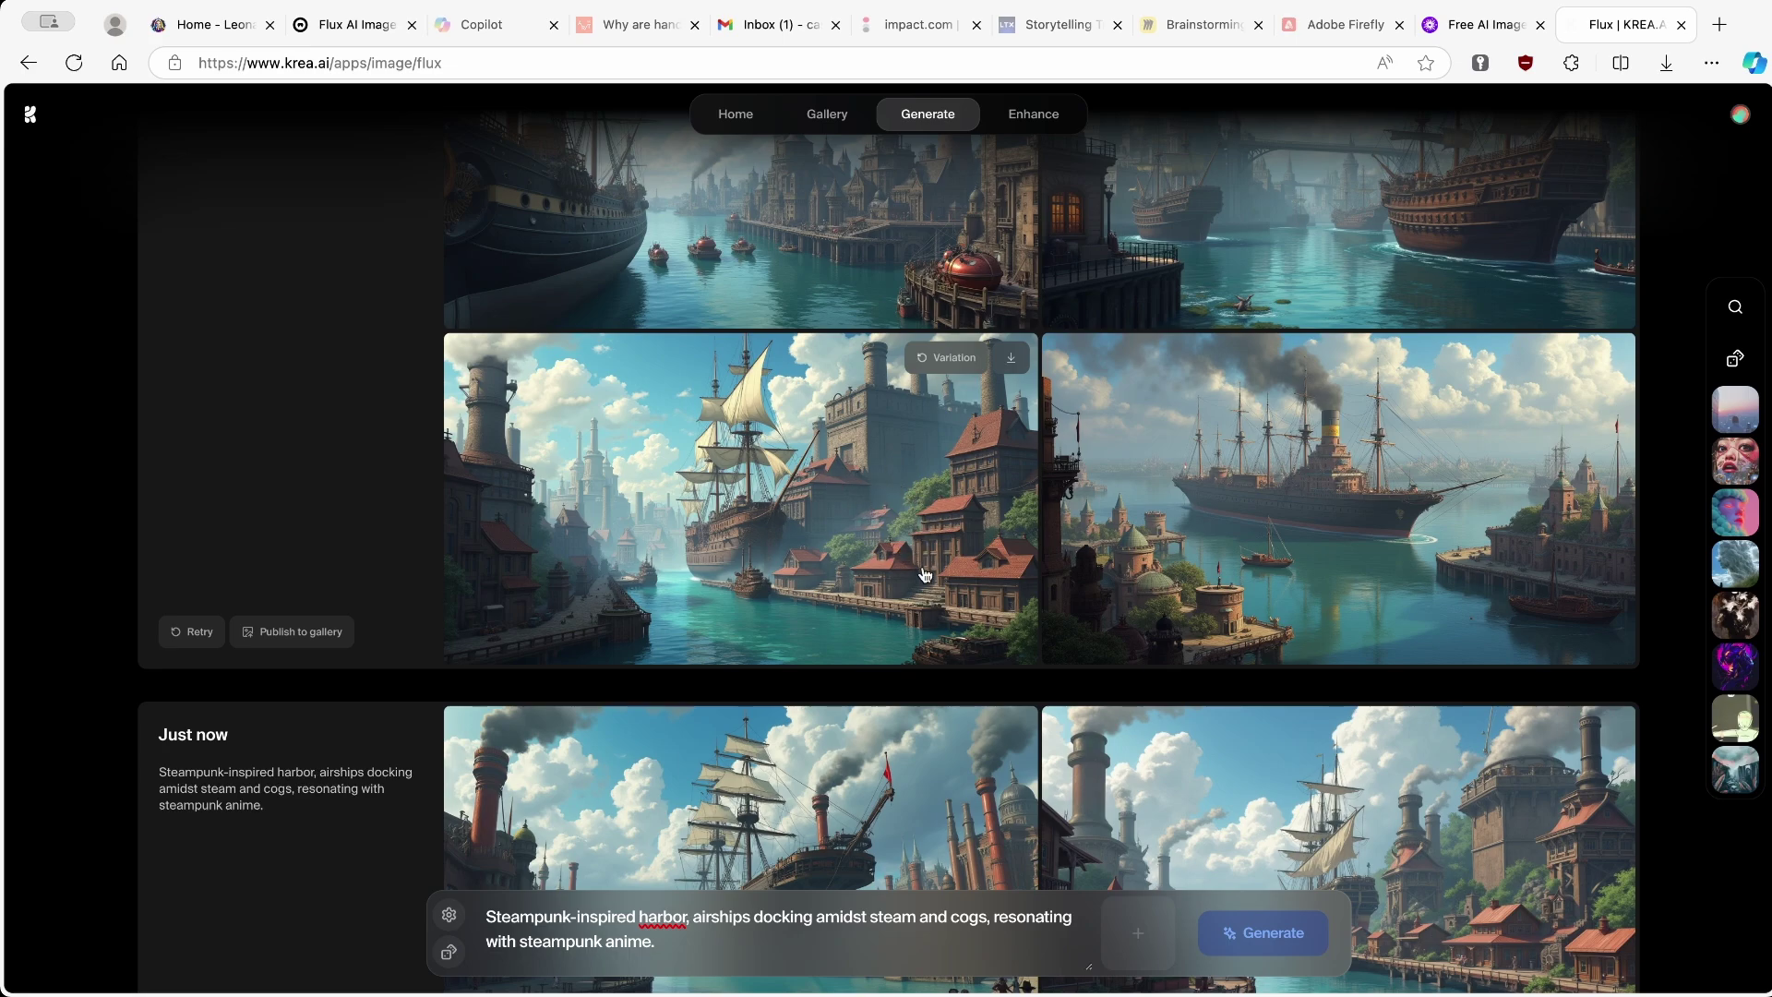
{"action": "scroll", "coordinate": [1017, 507], "scroll_direction": "down", "scroll_amount": 4}
{"action": "scroll", "coordinate": [1018, 507], "scroll_direction": "down", "scroll_amount": 1}
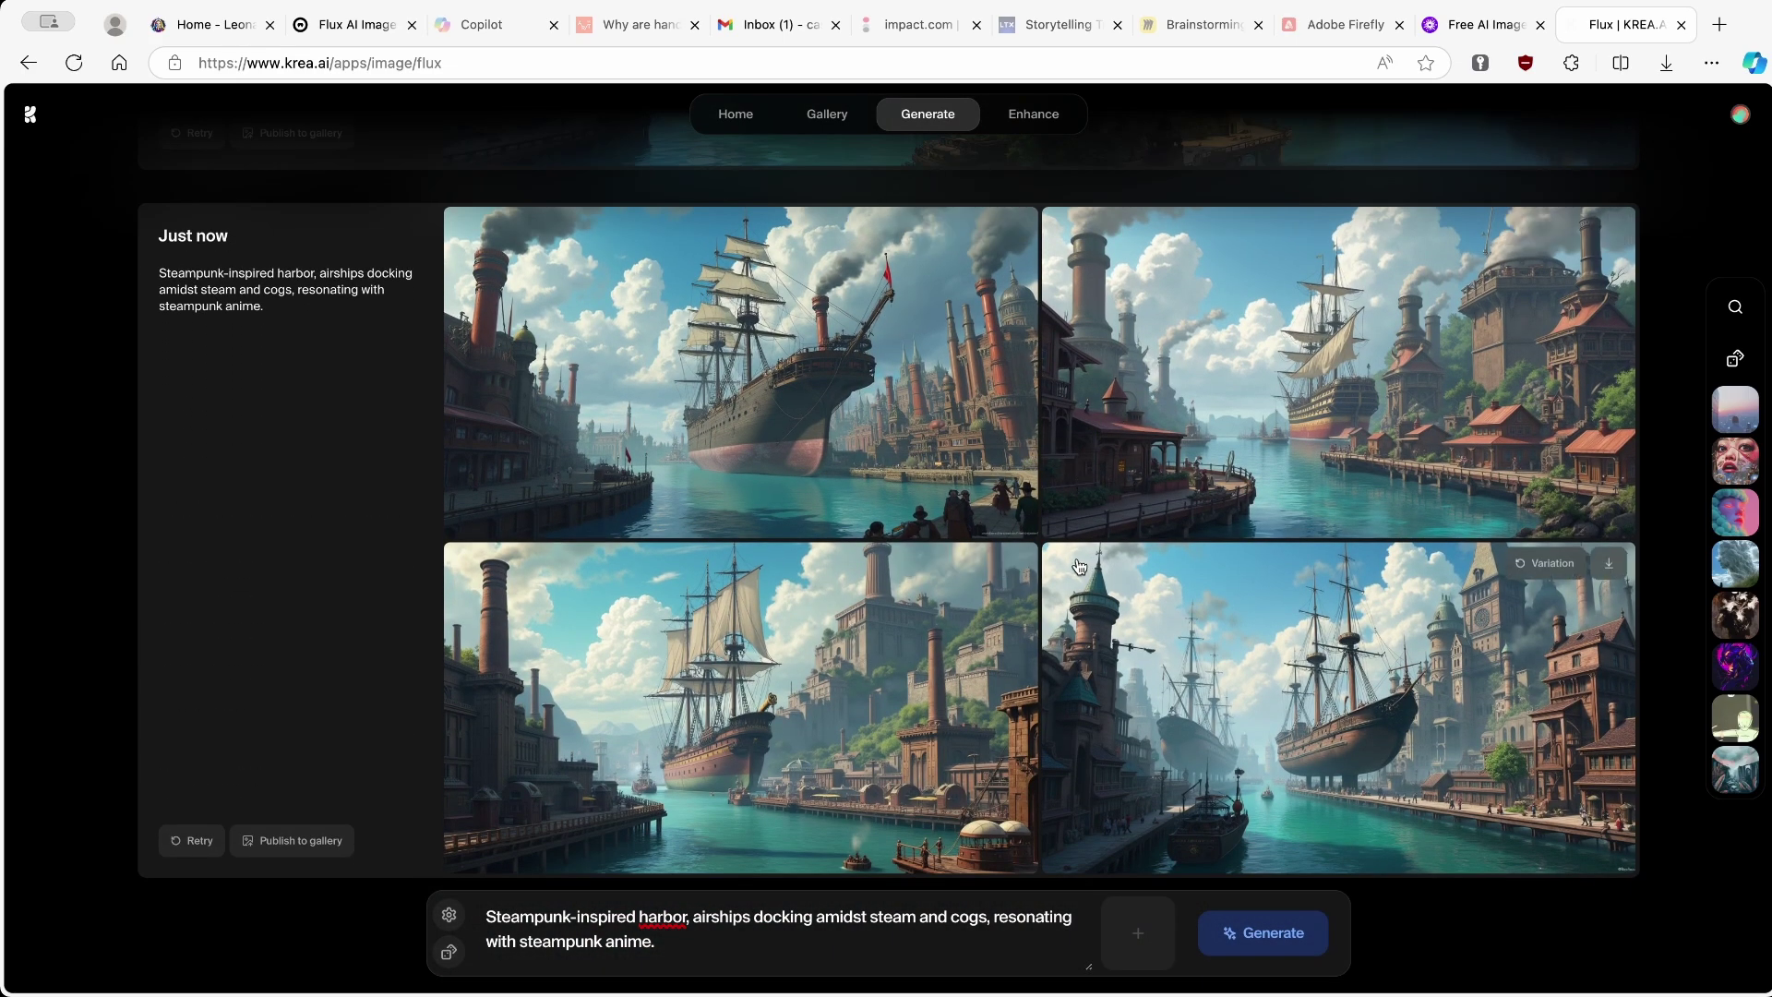
{"action": "scroll", "coordinate": [1119, 416], "scroll_direction": "up", "scroll_amount": 6}
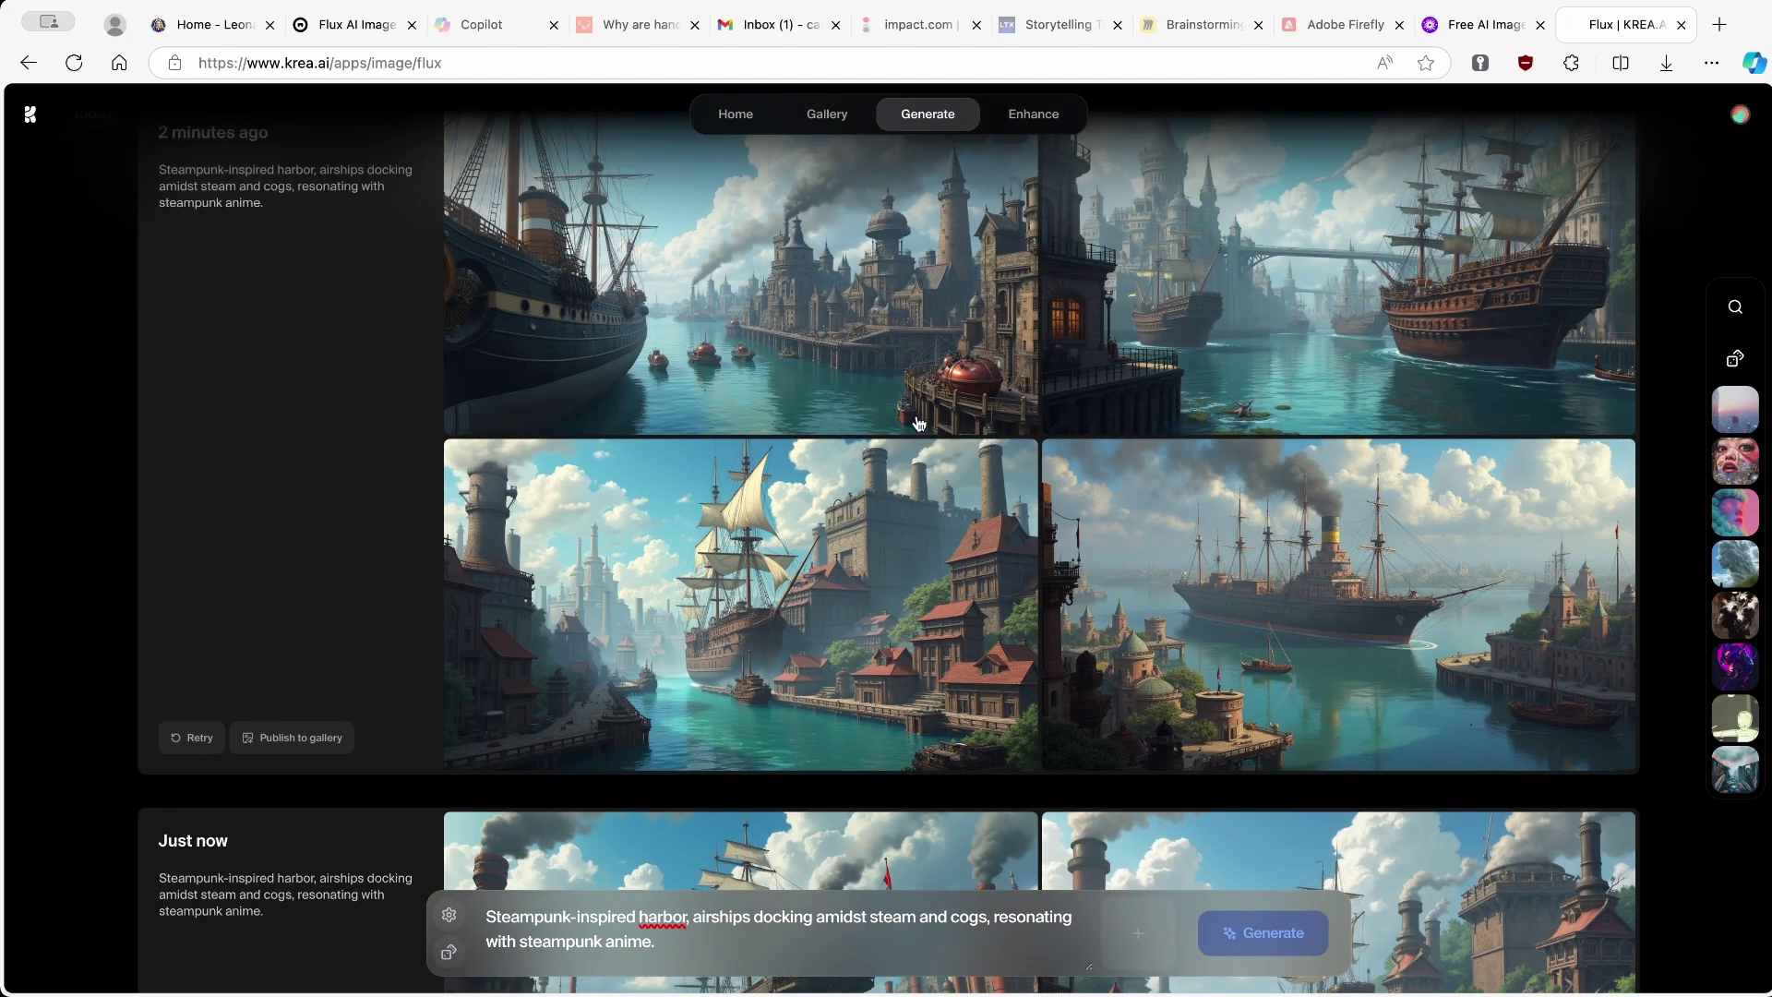
{"action": "scroll", "coordinate": [888, 413], "scroll_direction": "down", "scroll_amount": 6}
Preview the top-left variation with the large ship and red smokestacks, then download it
{"action": "left_click", "coordinate": [888, 412]}
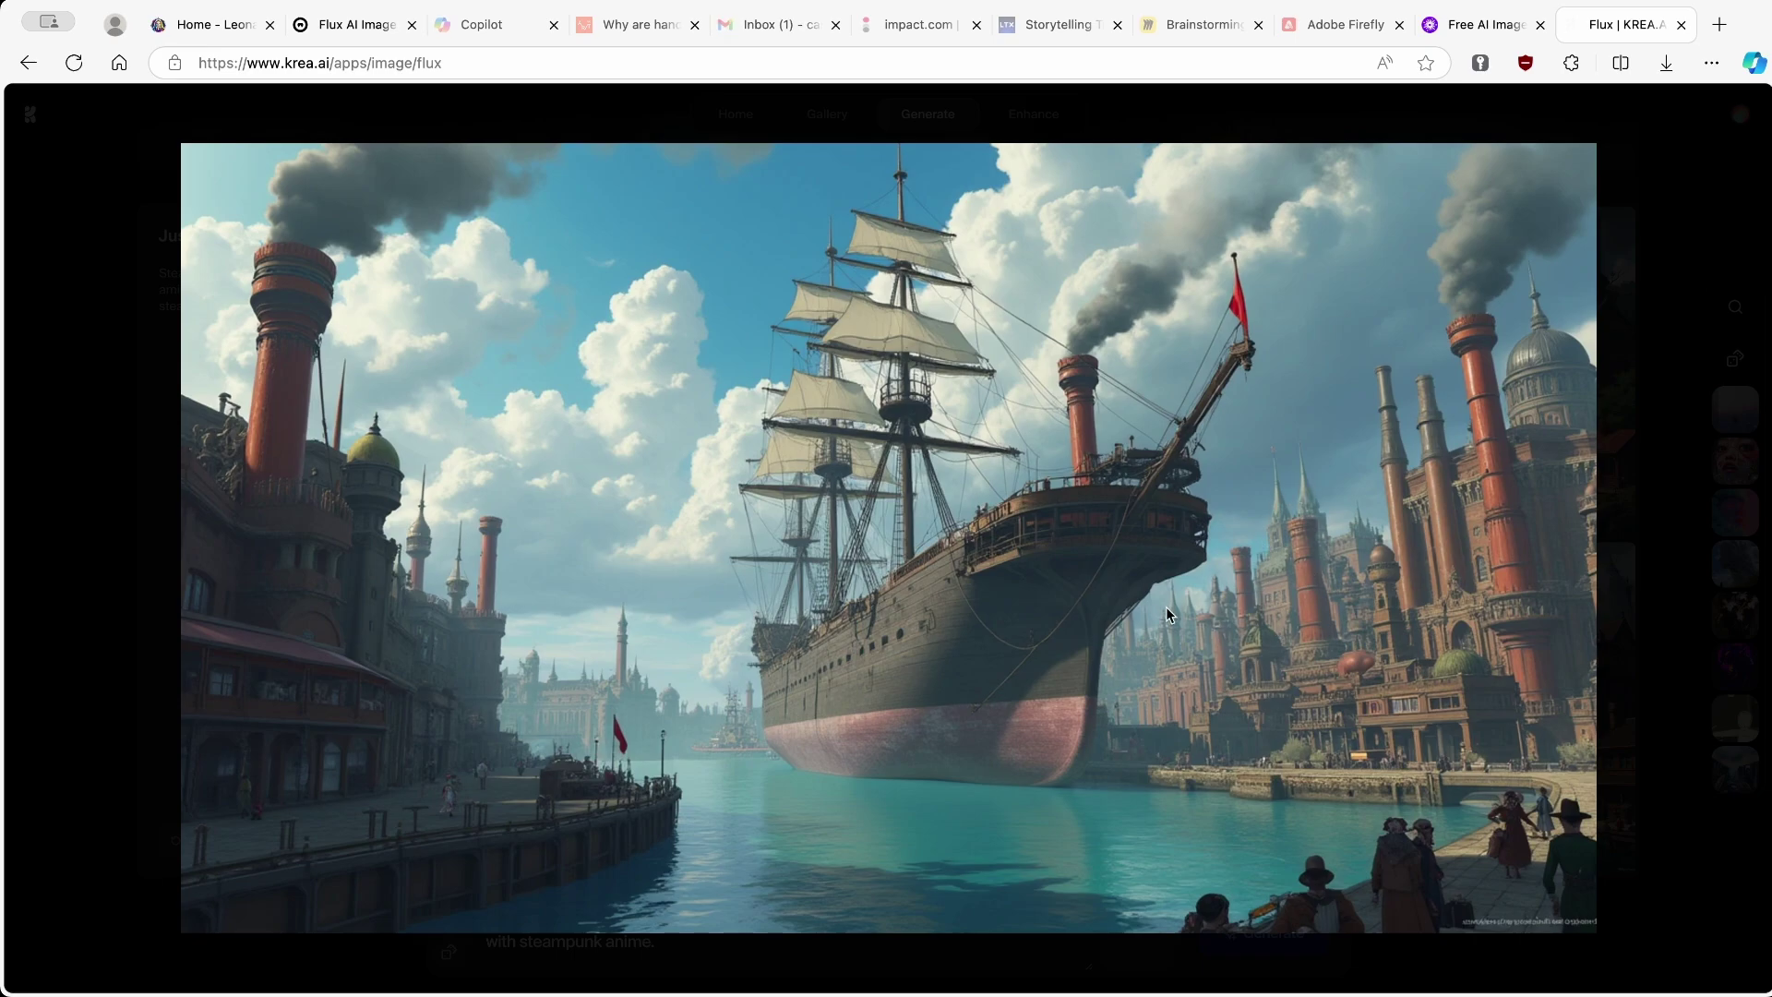
{"action": "left_click", "coordinate": [1211, 552]}
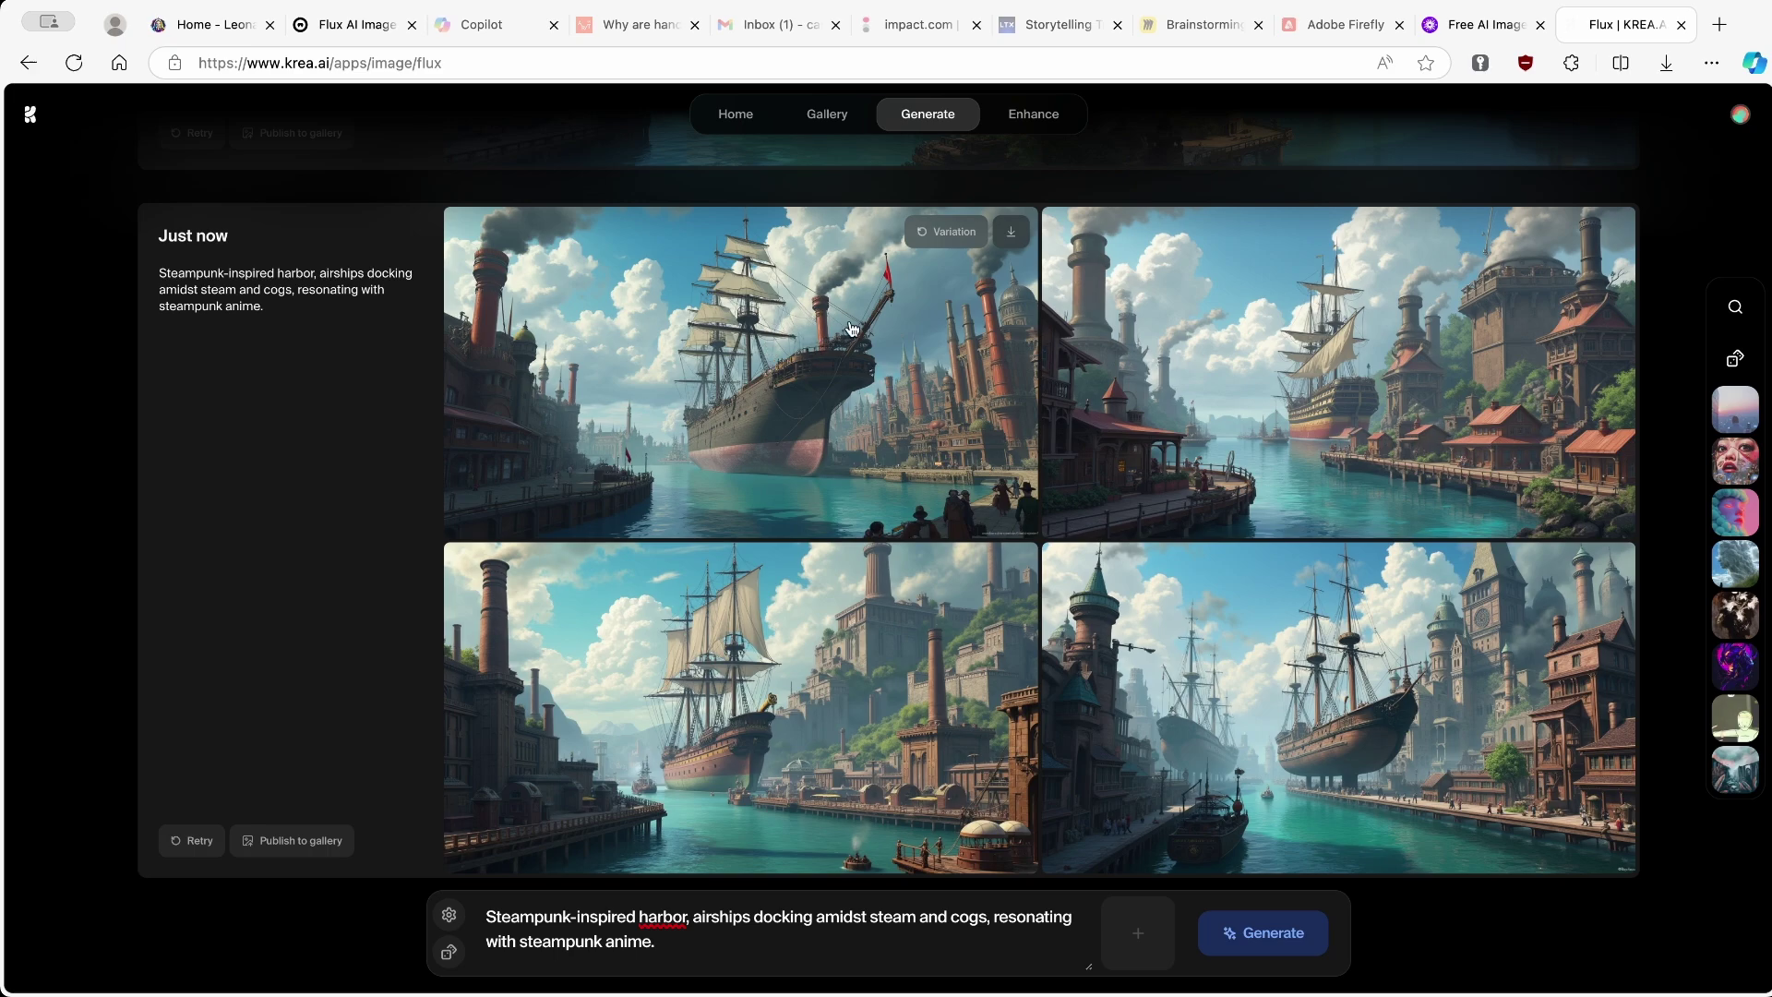
{"action": "left_click", "coordinate": [1012, 241]}
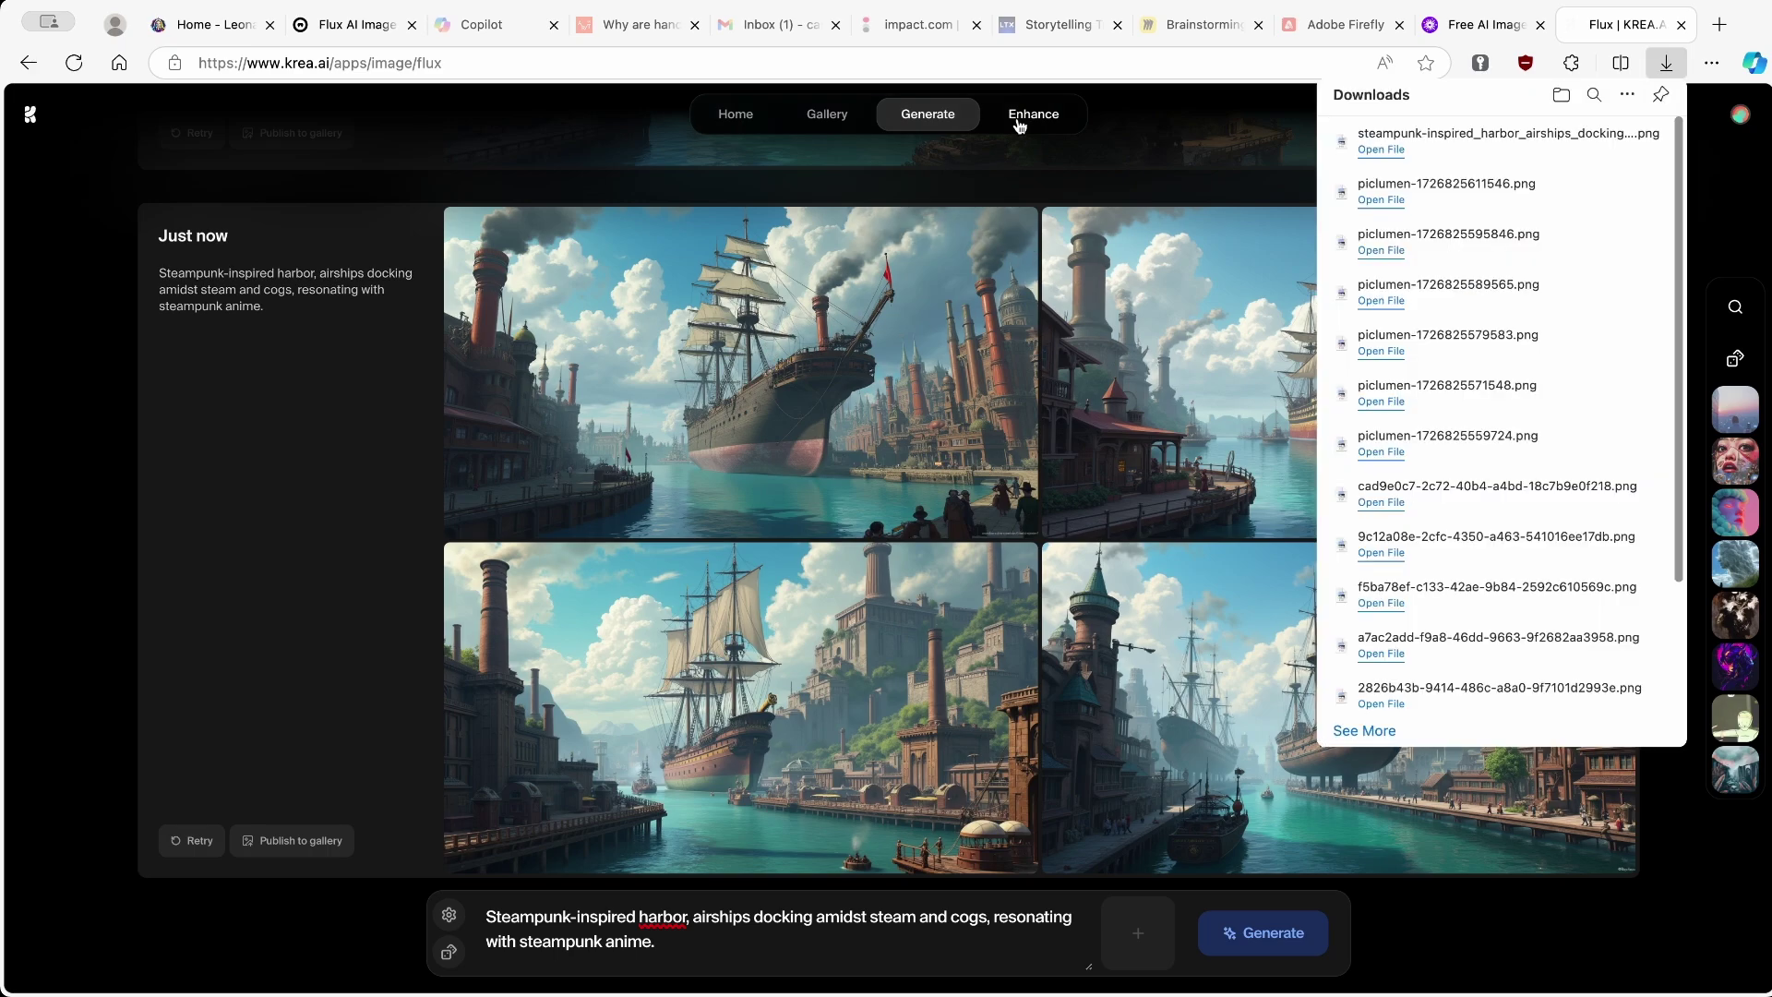
Upload the downloaded steampunk-inspired_harbor_airships_docking PNG into KREA's Enhancer
{"action": "left_click", "coordinate": [1037, 118]}
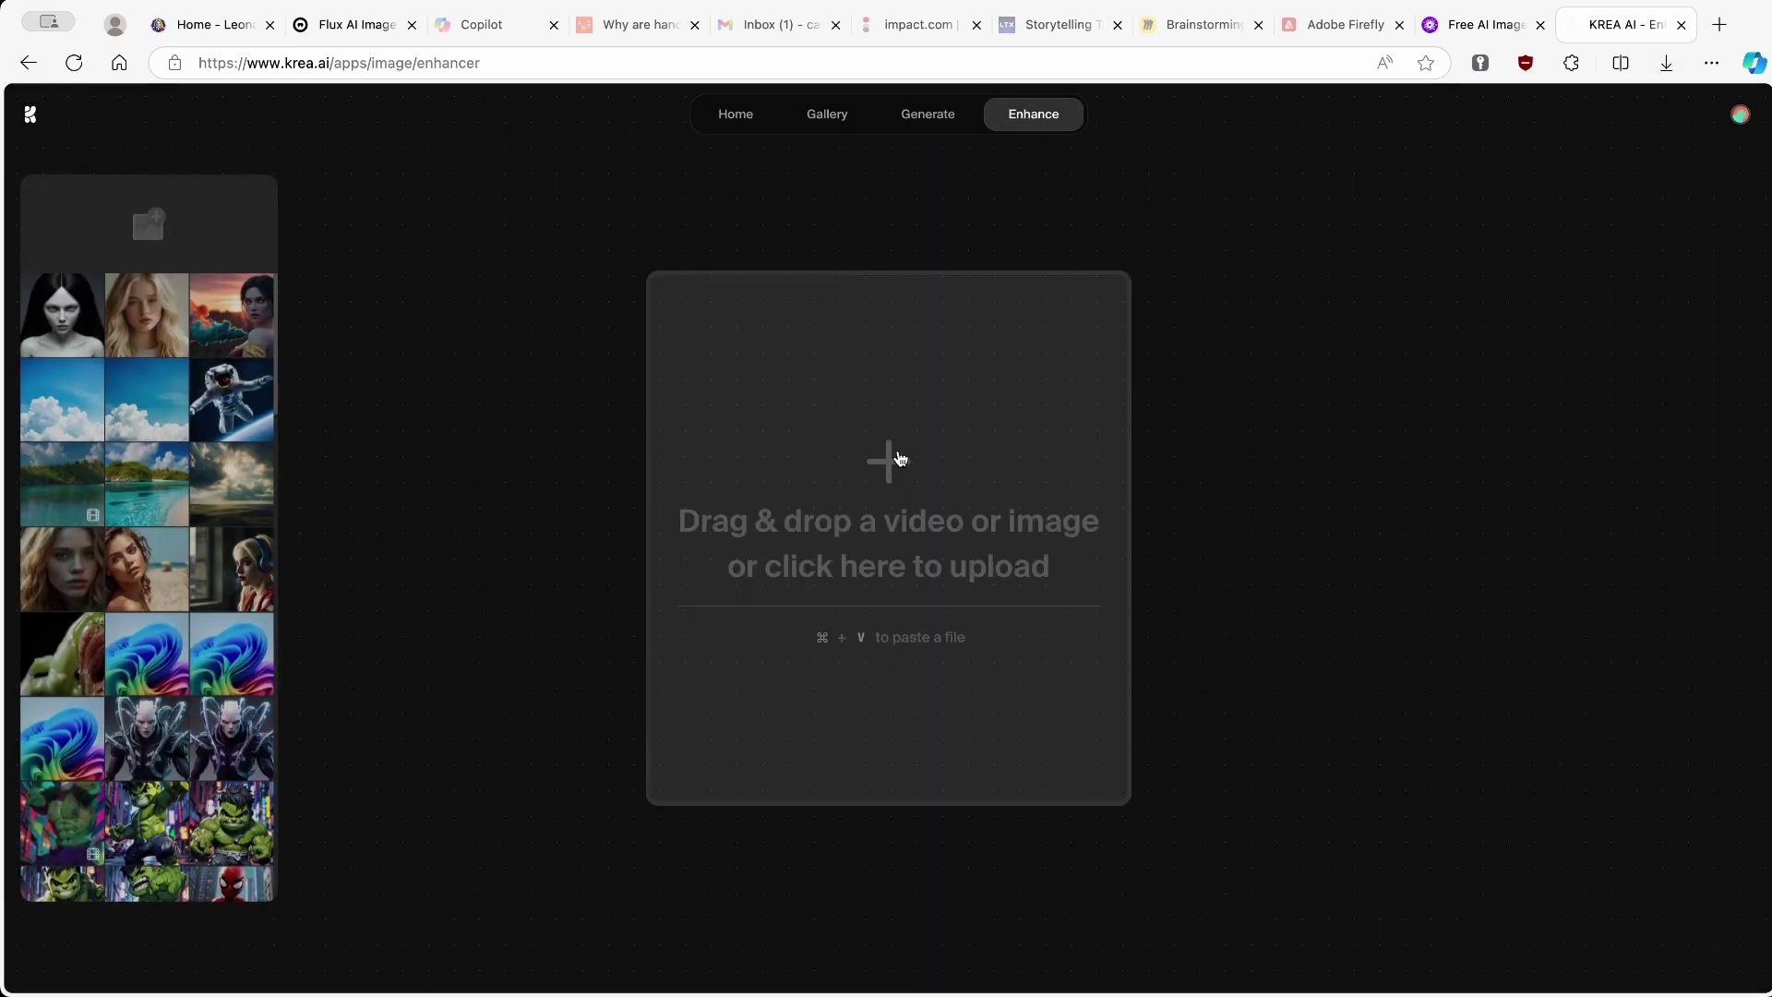
{"action": "left_click", "coordinate": [900, 457]}
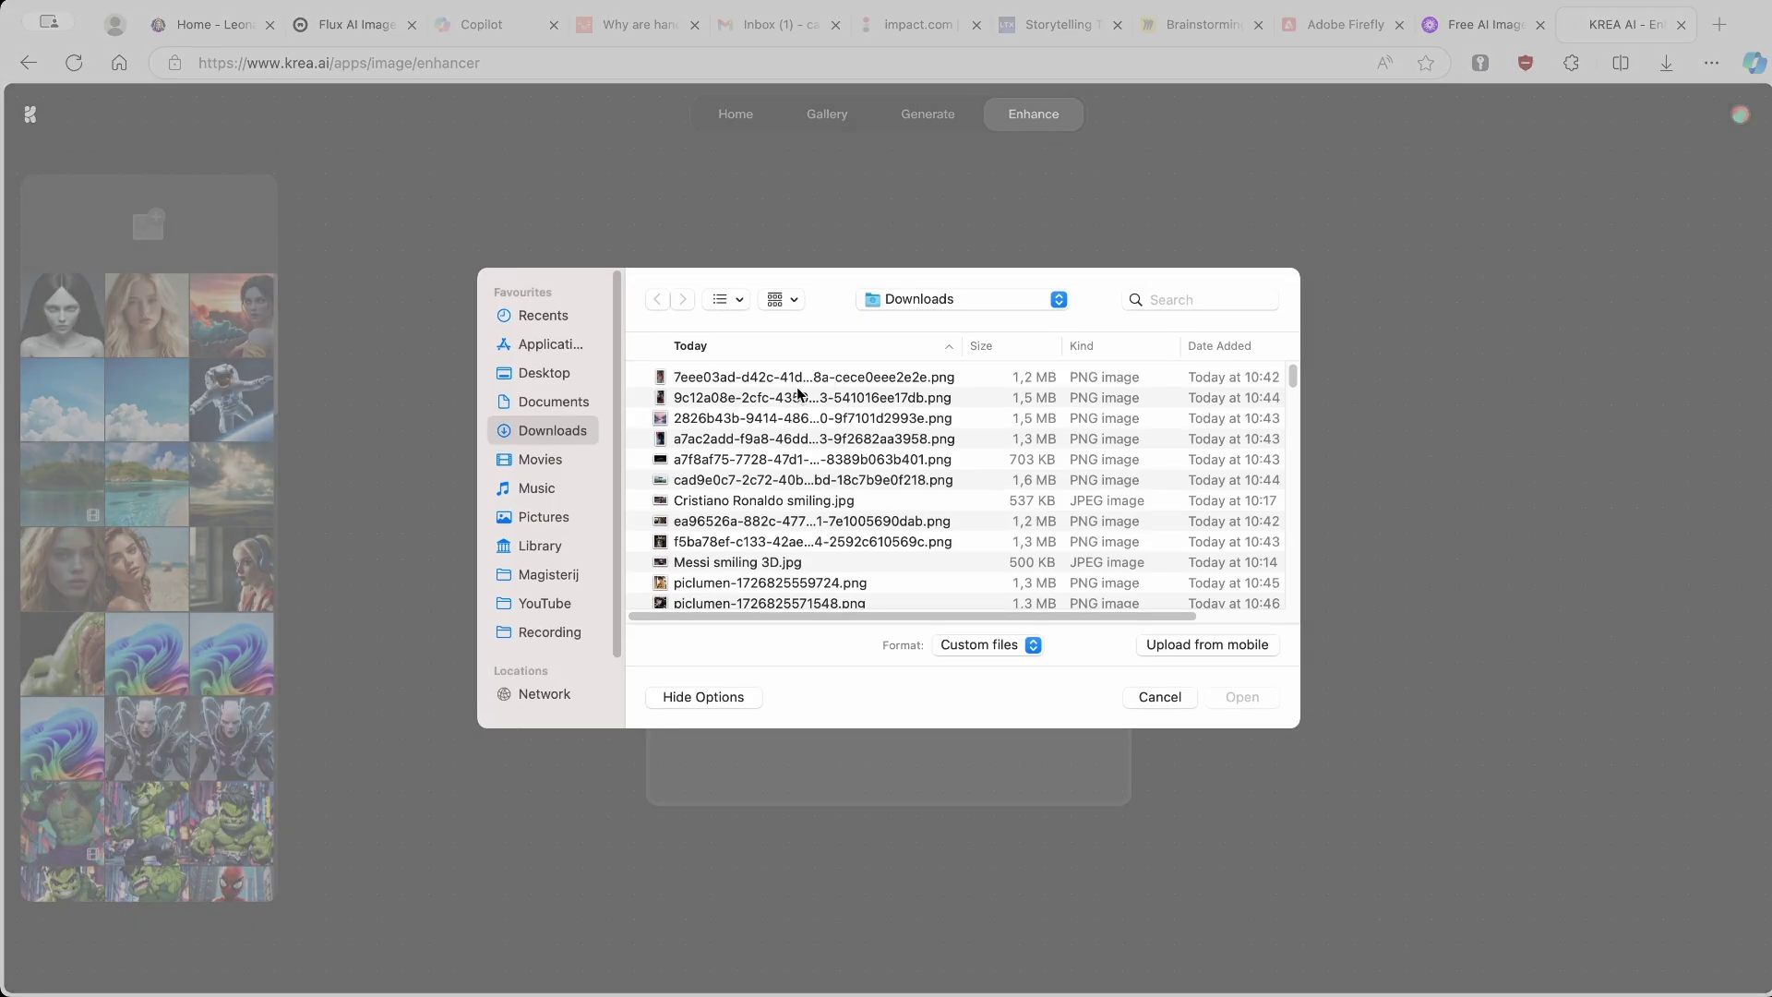
{"action": "scroll", "coordinate": [799, 394], "scroll_direction": "down", "scroll_amount": 3}
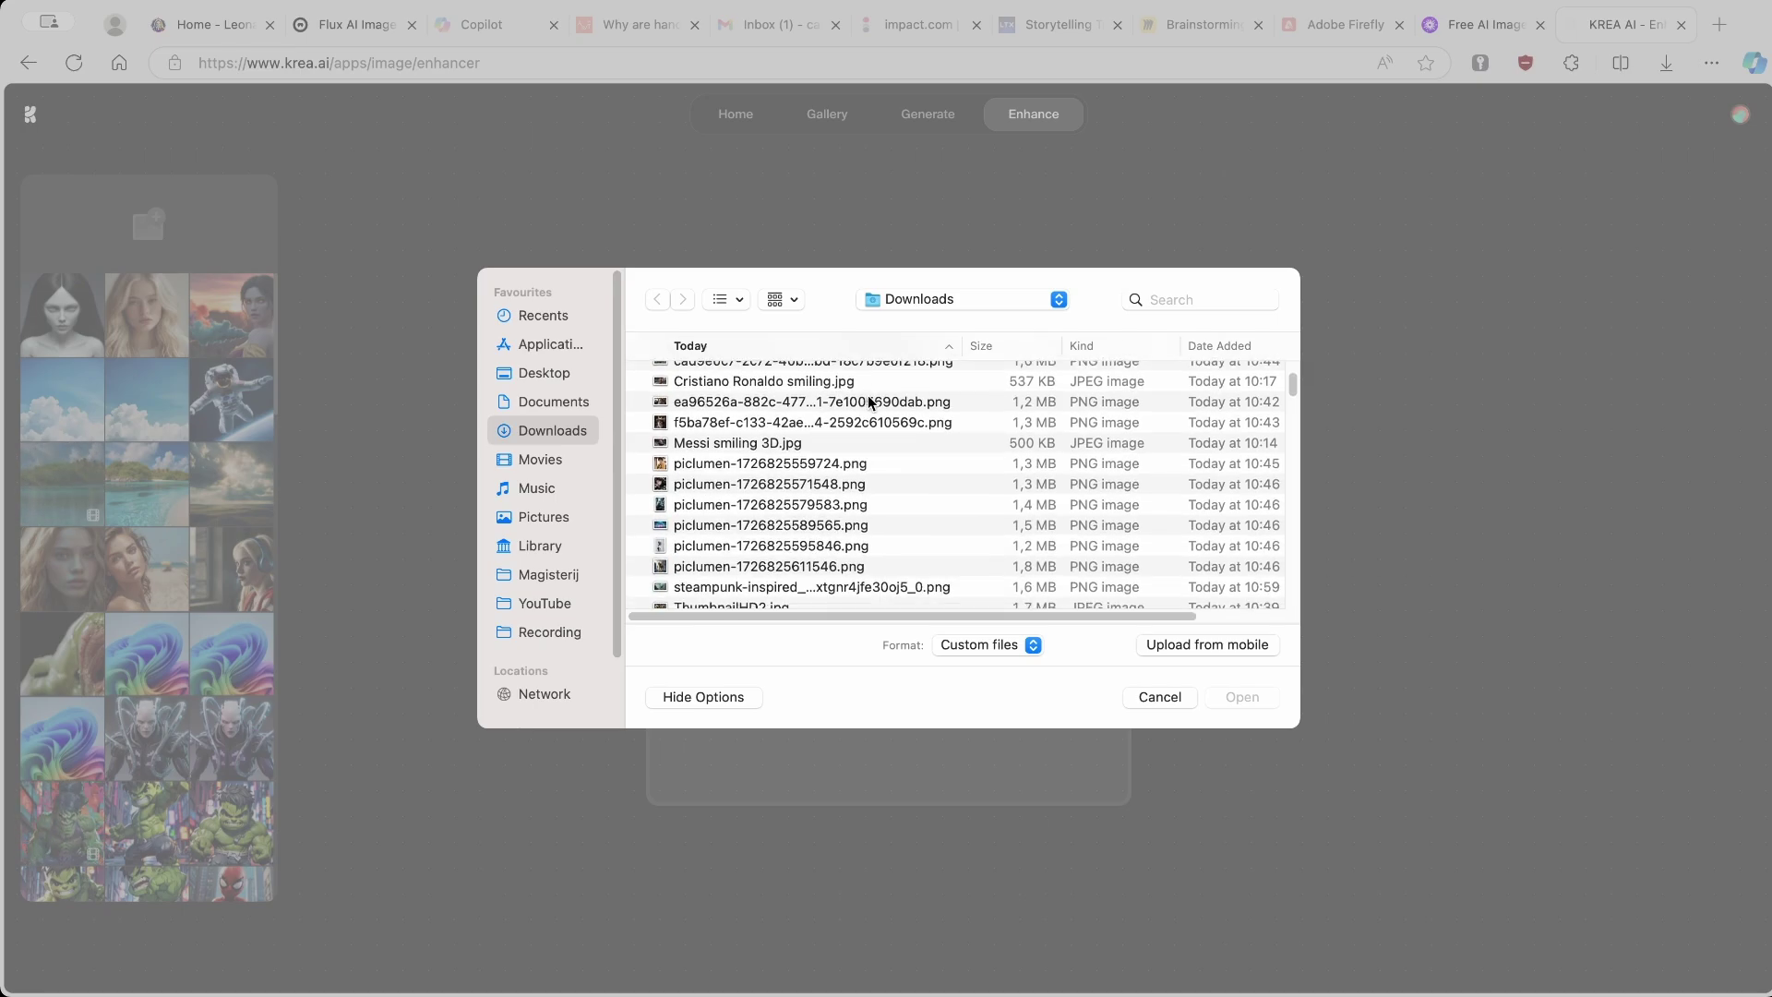
{"action": "scroll", "coordinate": [872, 402], "scroll_direction": "down", "scroll_amount": 2}
{"action": "left_click", "coordinate": [812, 526]}
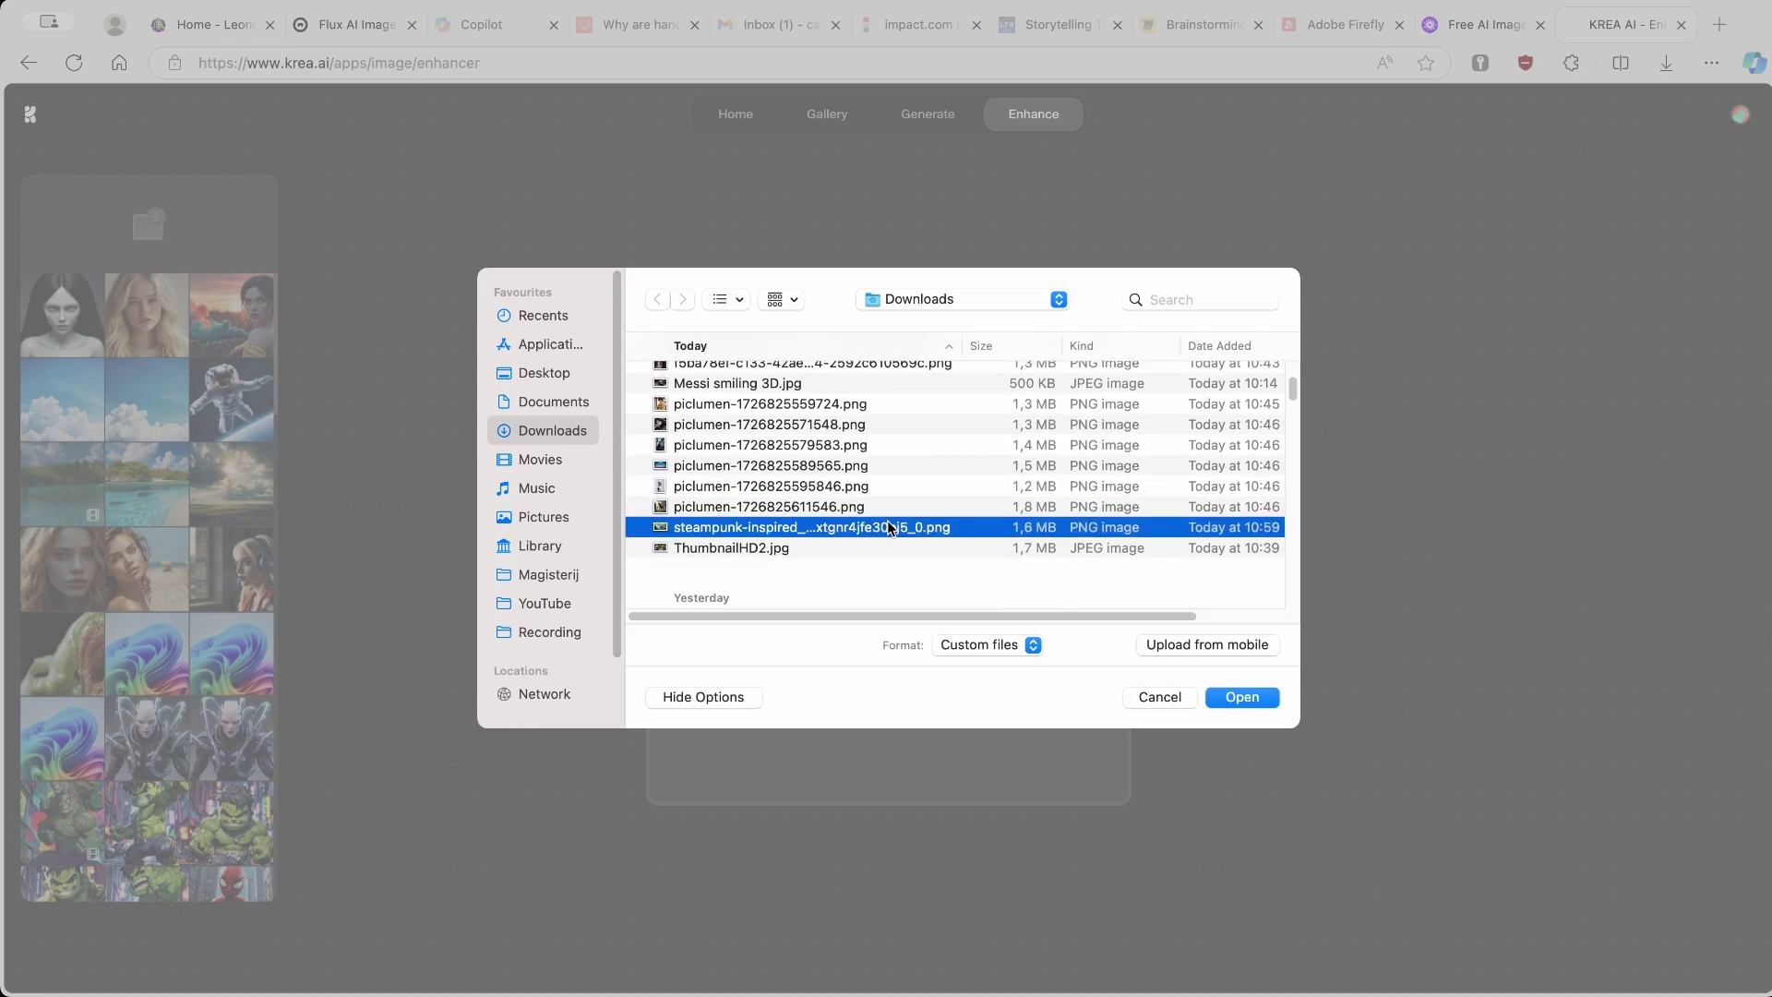
{"action": "left_click", "coordinate": [1238, 699]}
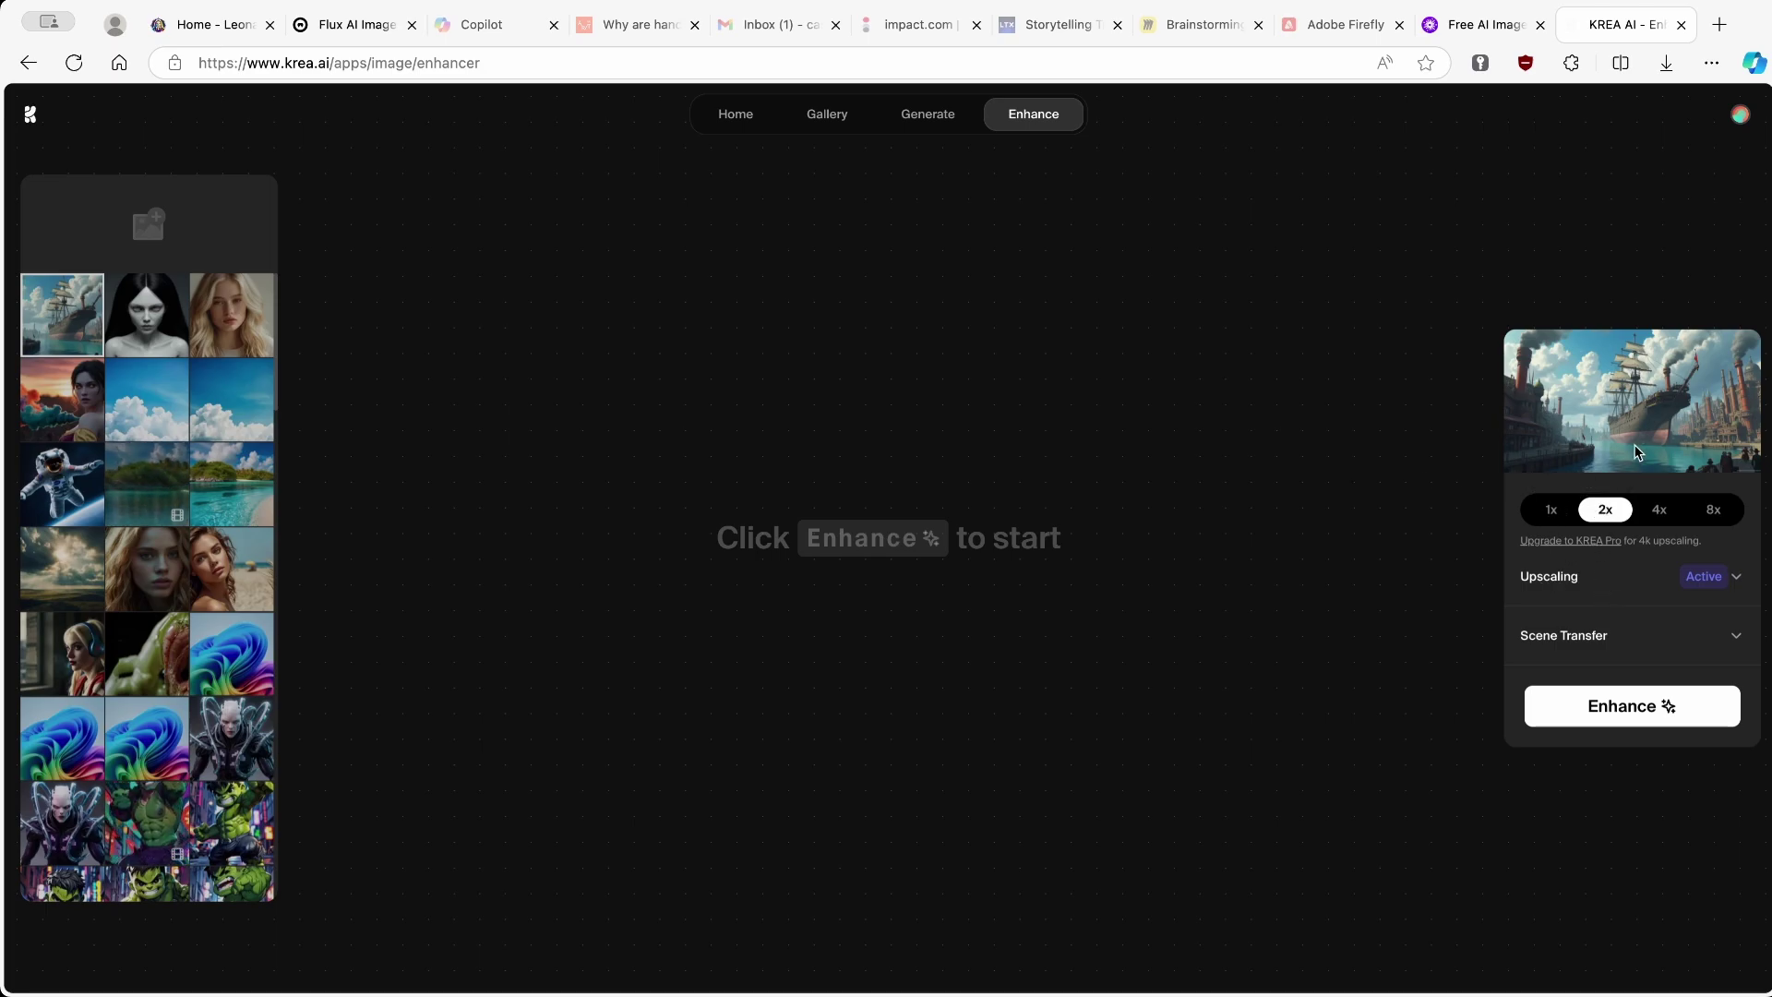
Keep the auto ship-and-city prompt with strength 0.60, resemblance 0.38, clarity 0.25 and Default preset
{"action": "left_click", "coordinate": [1631, 643]}
{"action": "left_click", "coordinate": [1608, 441]}
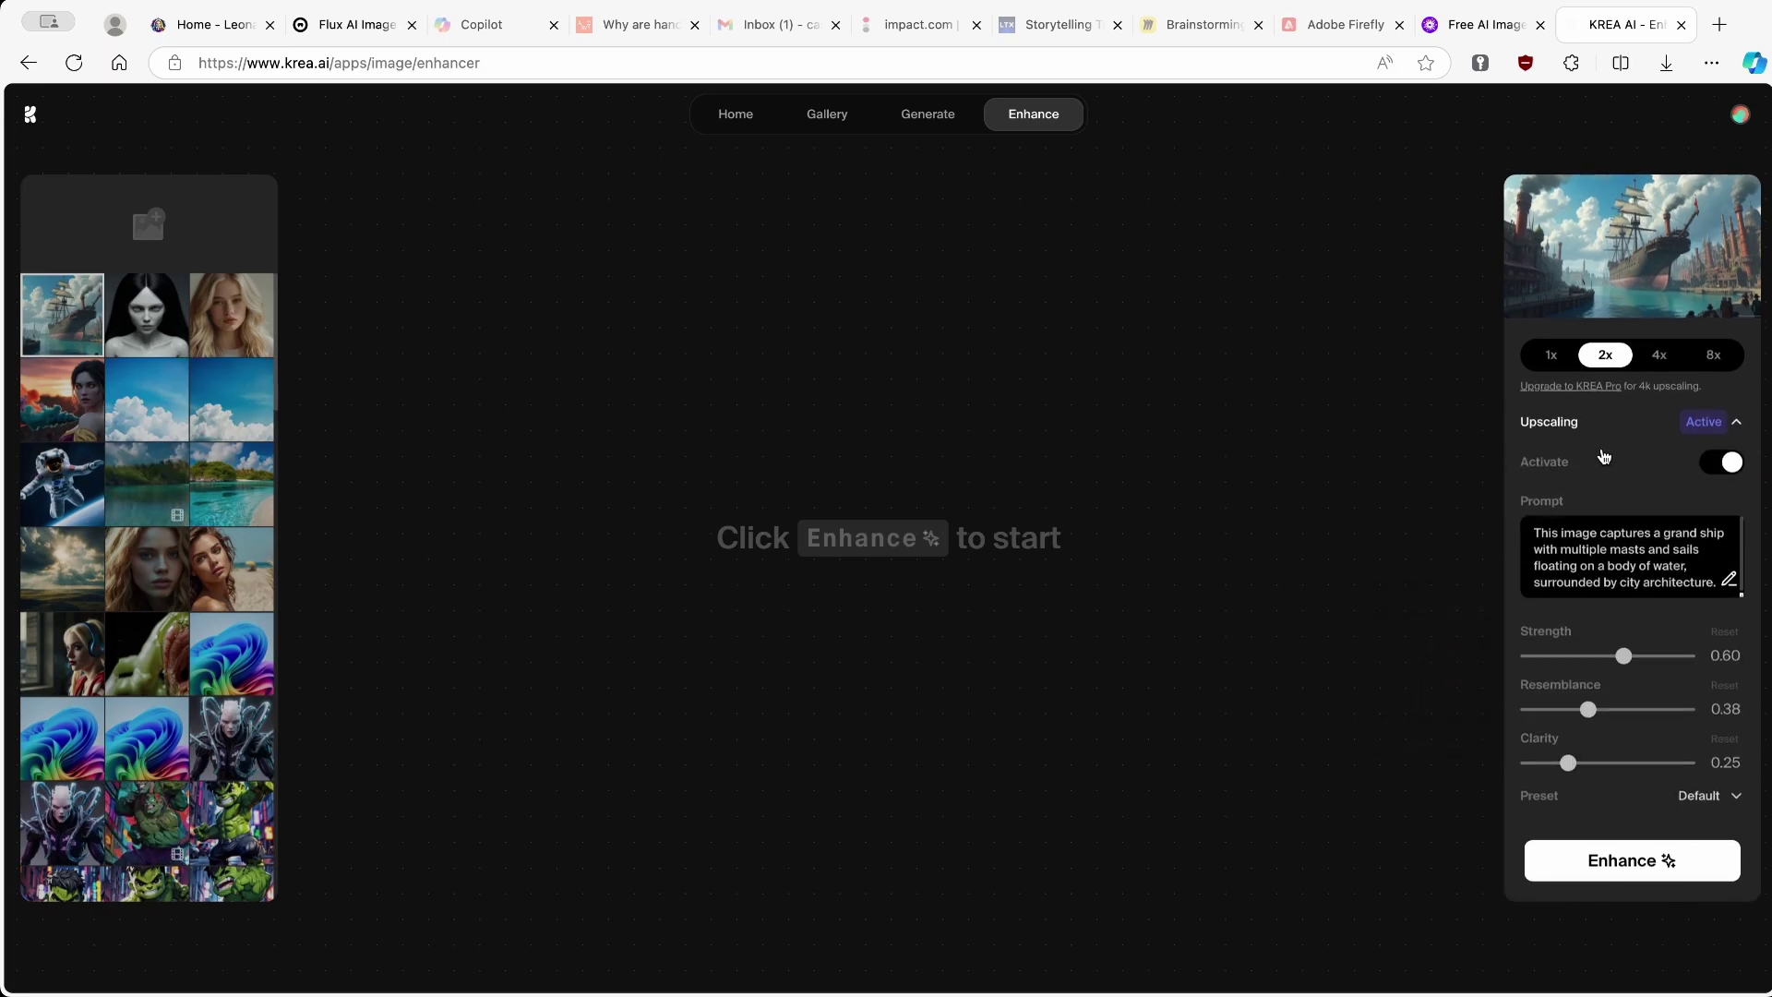
{"action": "scroll", "coordinate": [1616, 449], "scroll_direction": "down", "scroll_amount": 1}
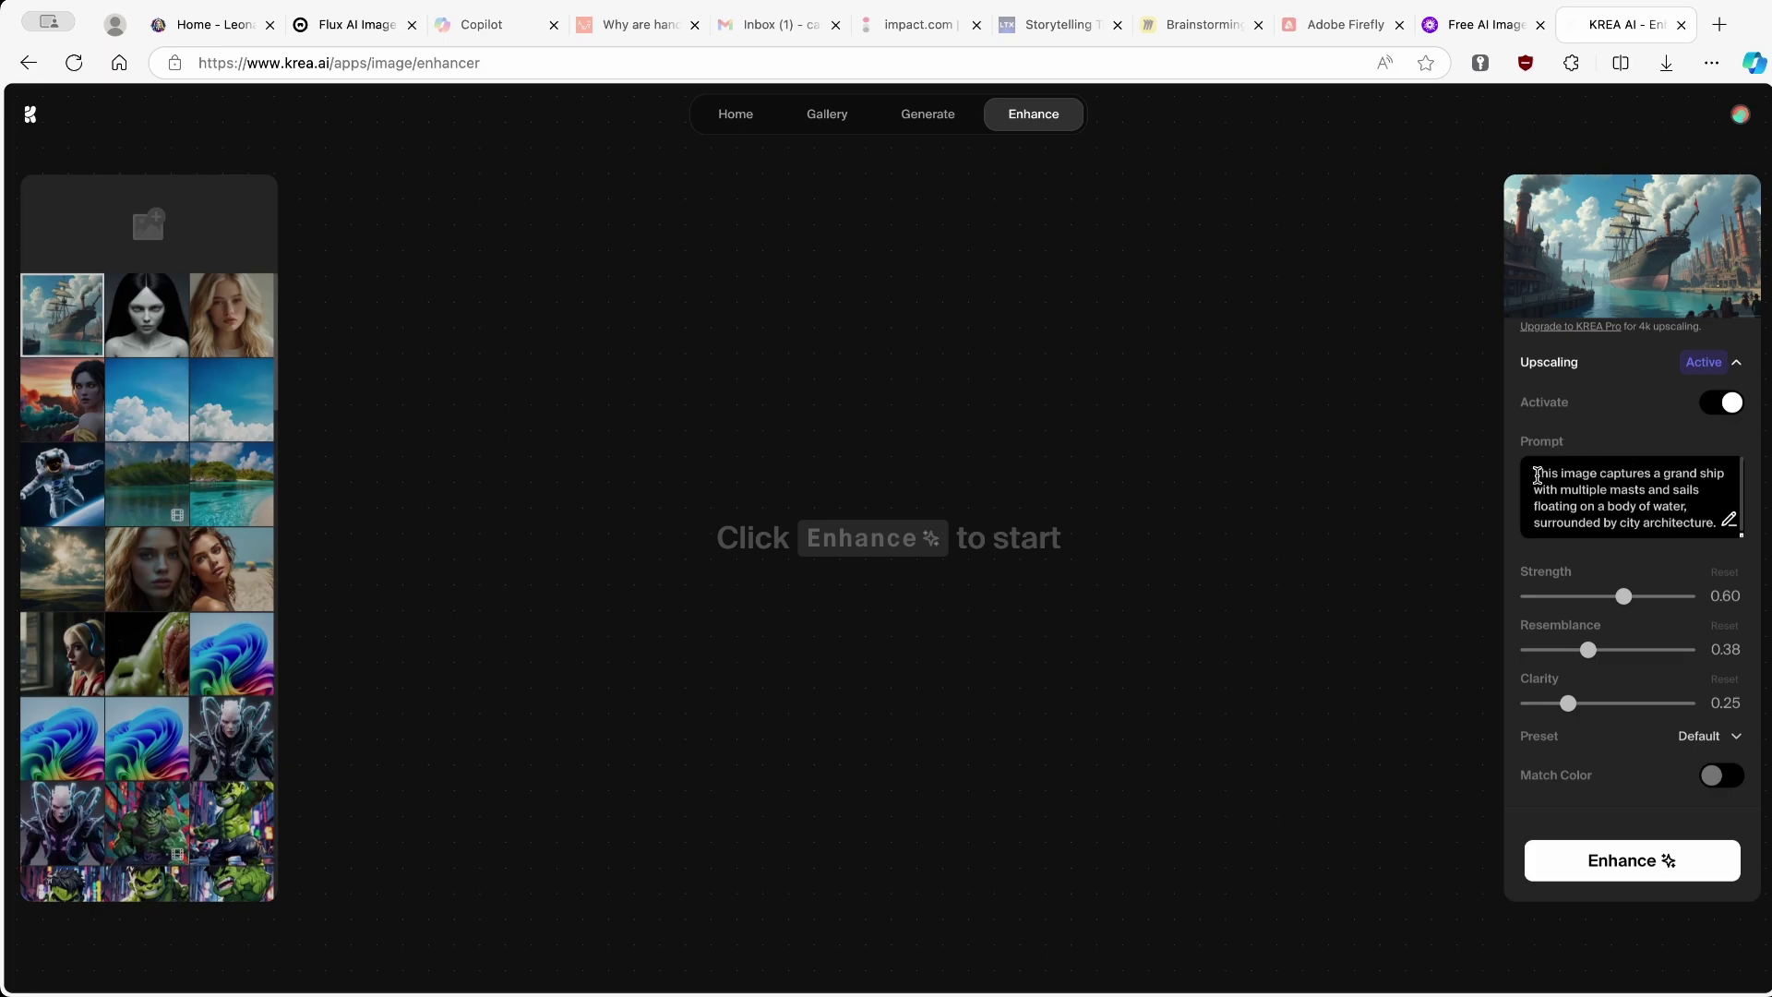
{"action": "left_click_drag", "start_coordinate": [1536, 475], "coordinate": [1724, 549]}
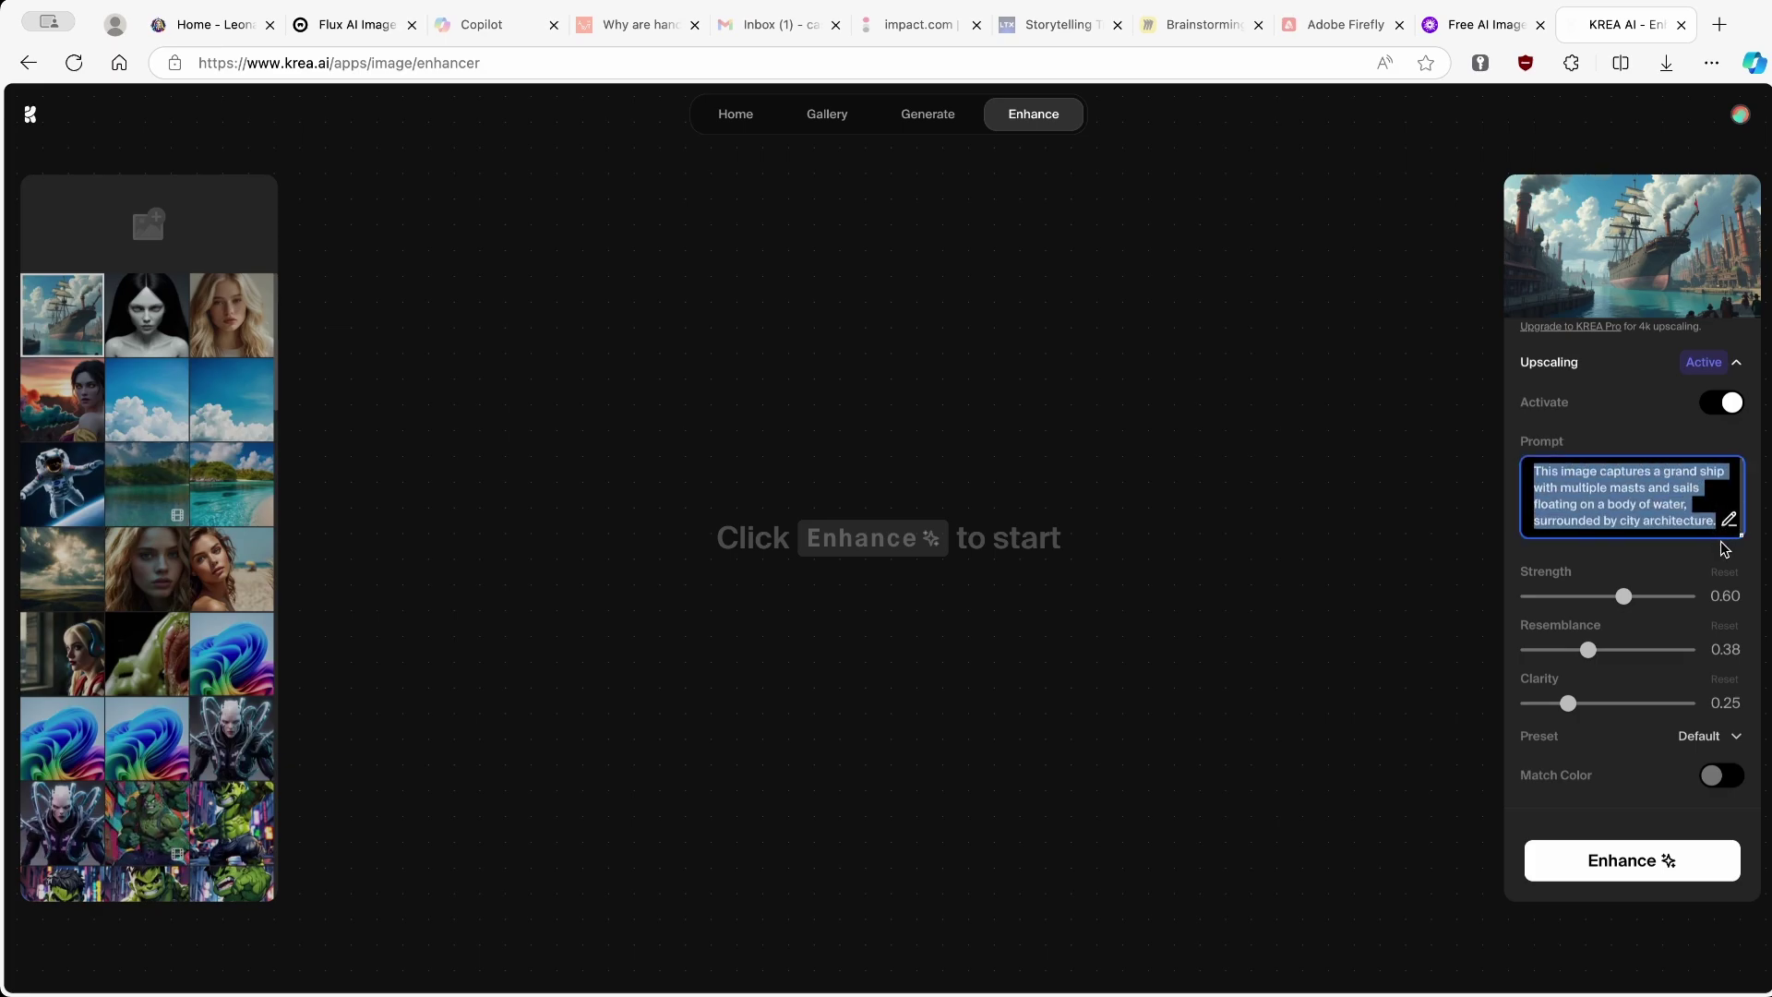
{"action": "scroll", "coordinate": [1623, 547], "scroll_direction": "down", "scroll_amount": 1}
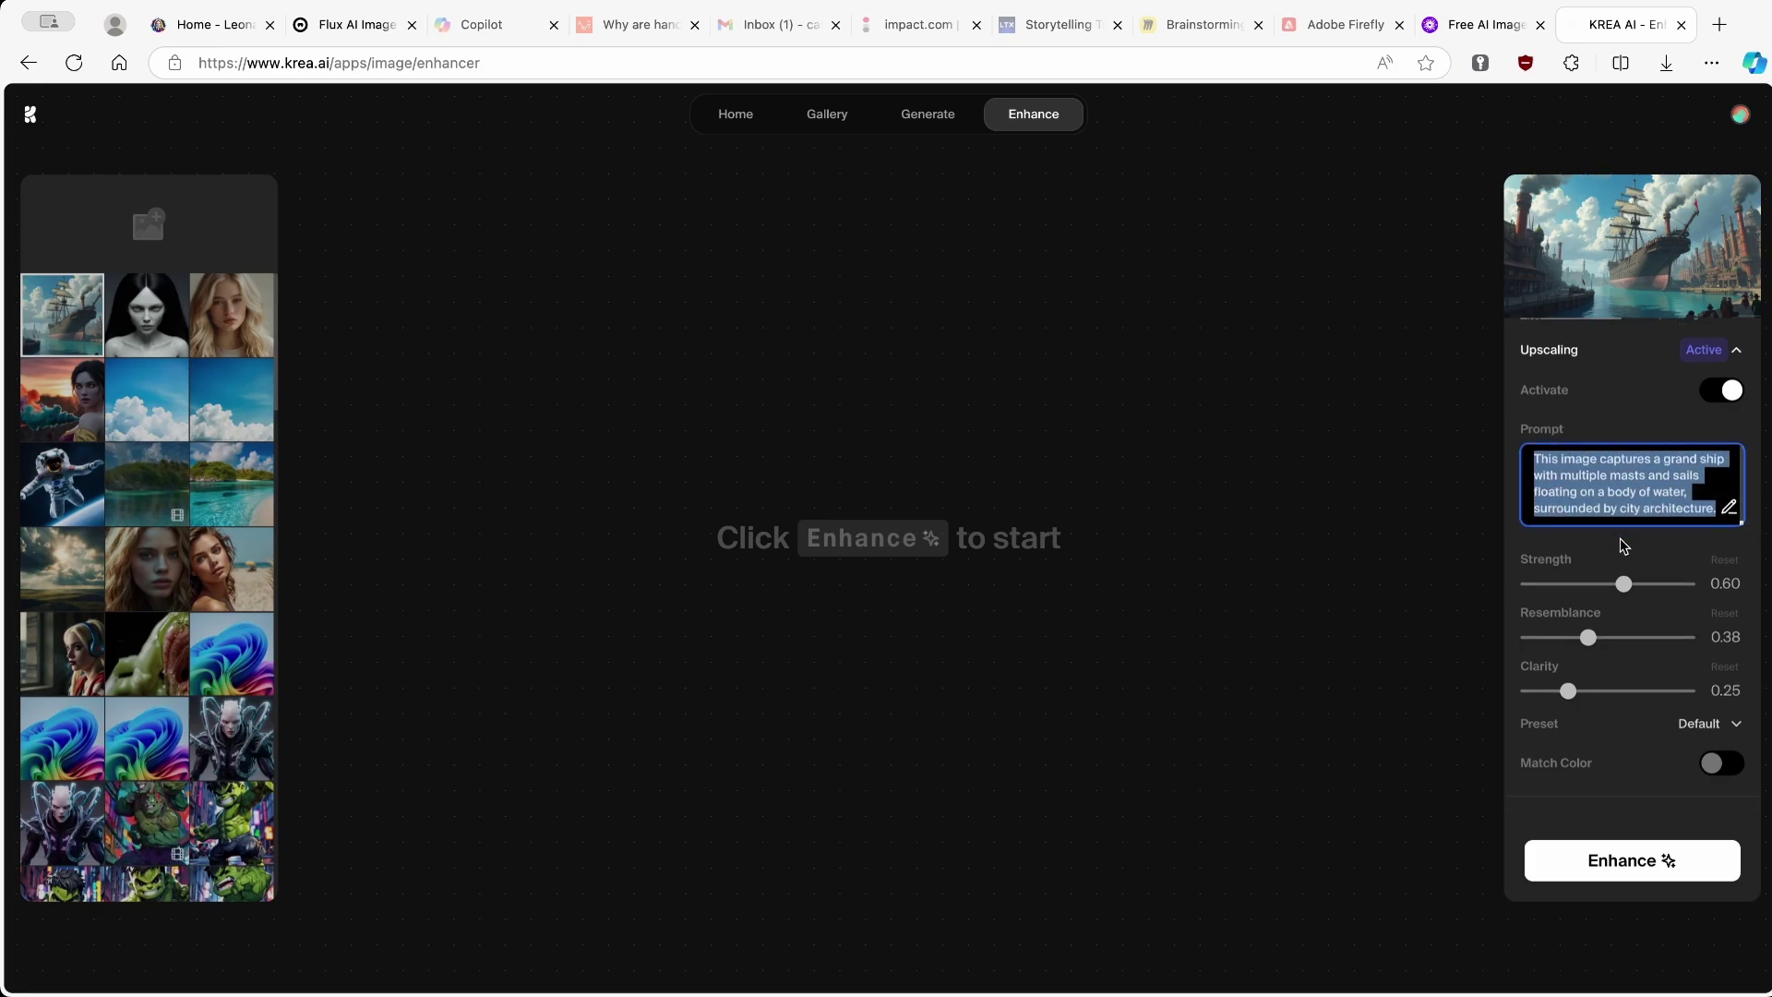
{"action": "scroll", "coordinate": [1623, 547], "scroll_direction": "down", "scroll_amount": 1}
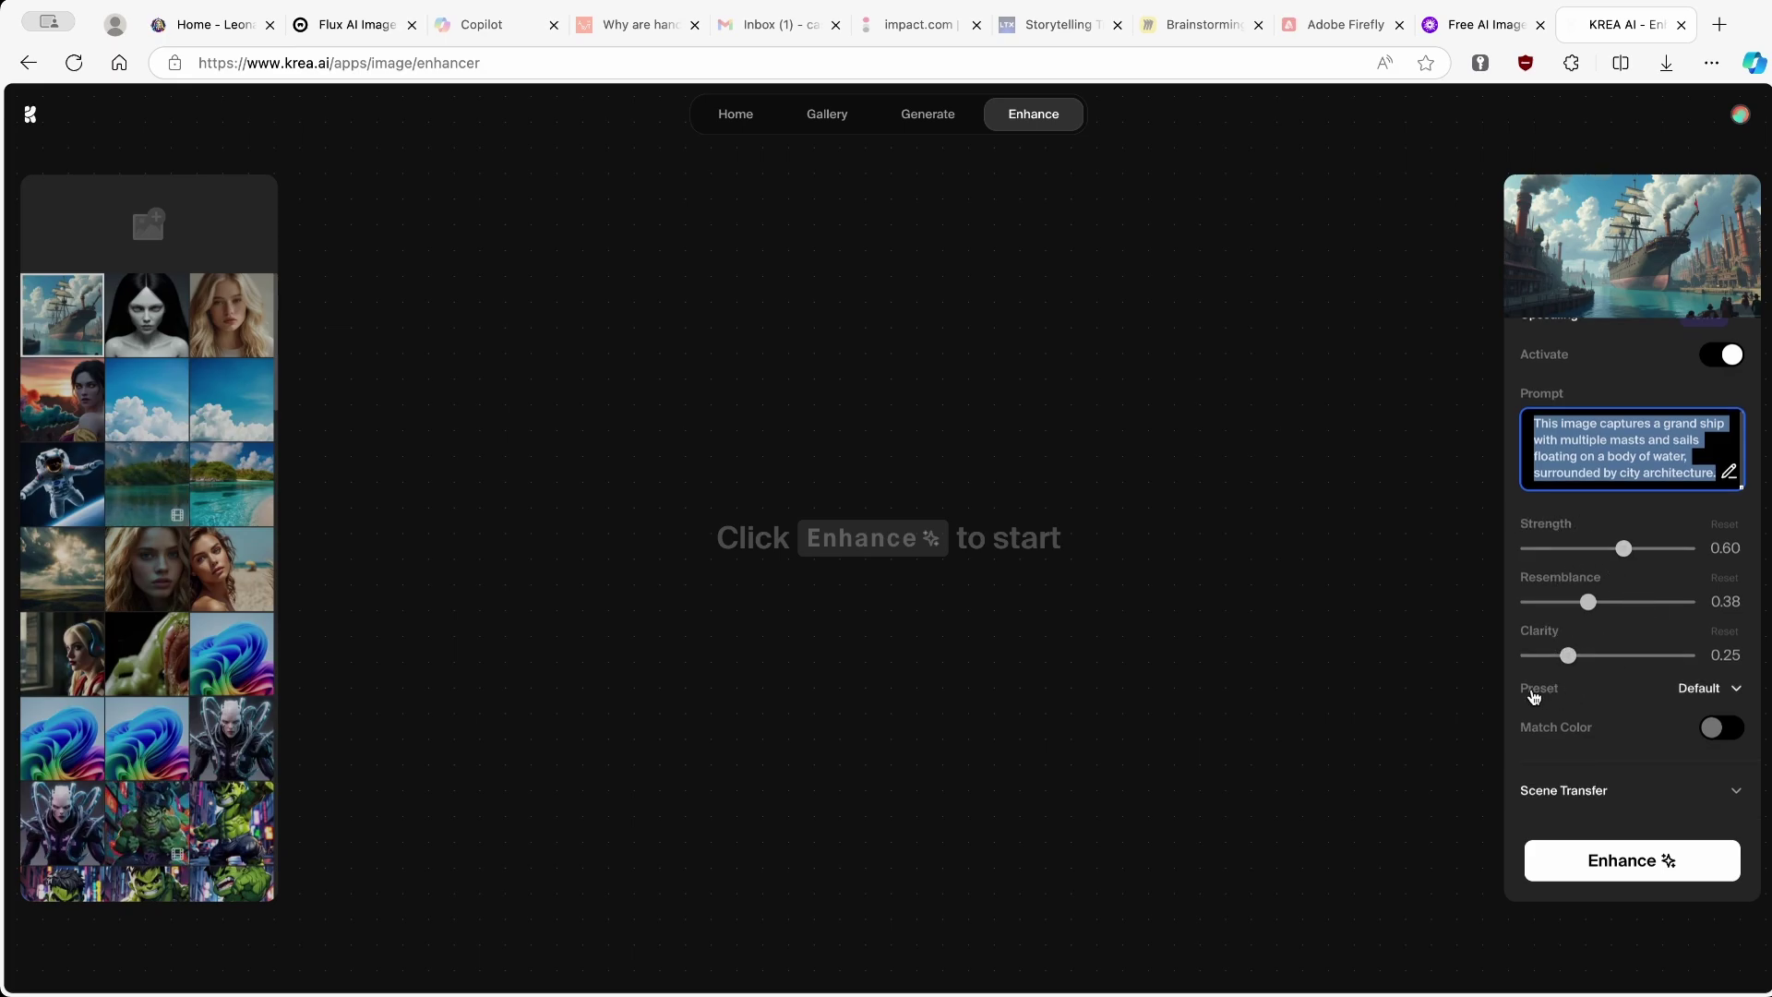
{"action": "left_click", "coordinate": [1696, 690]}
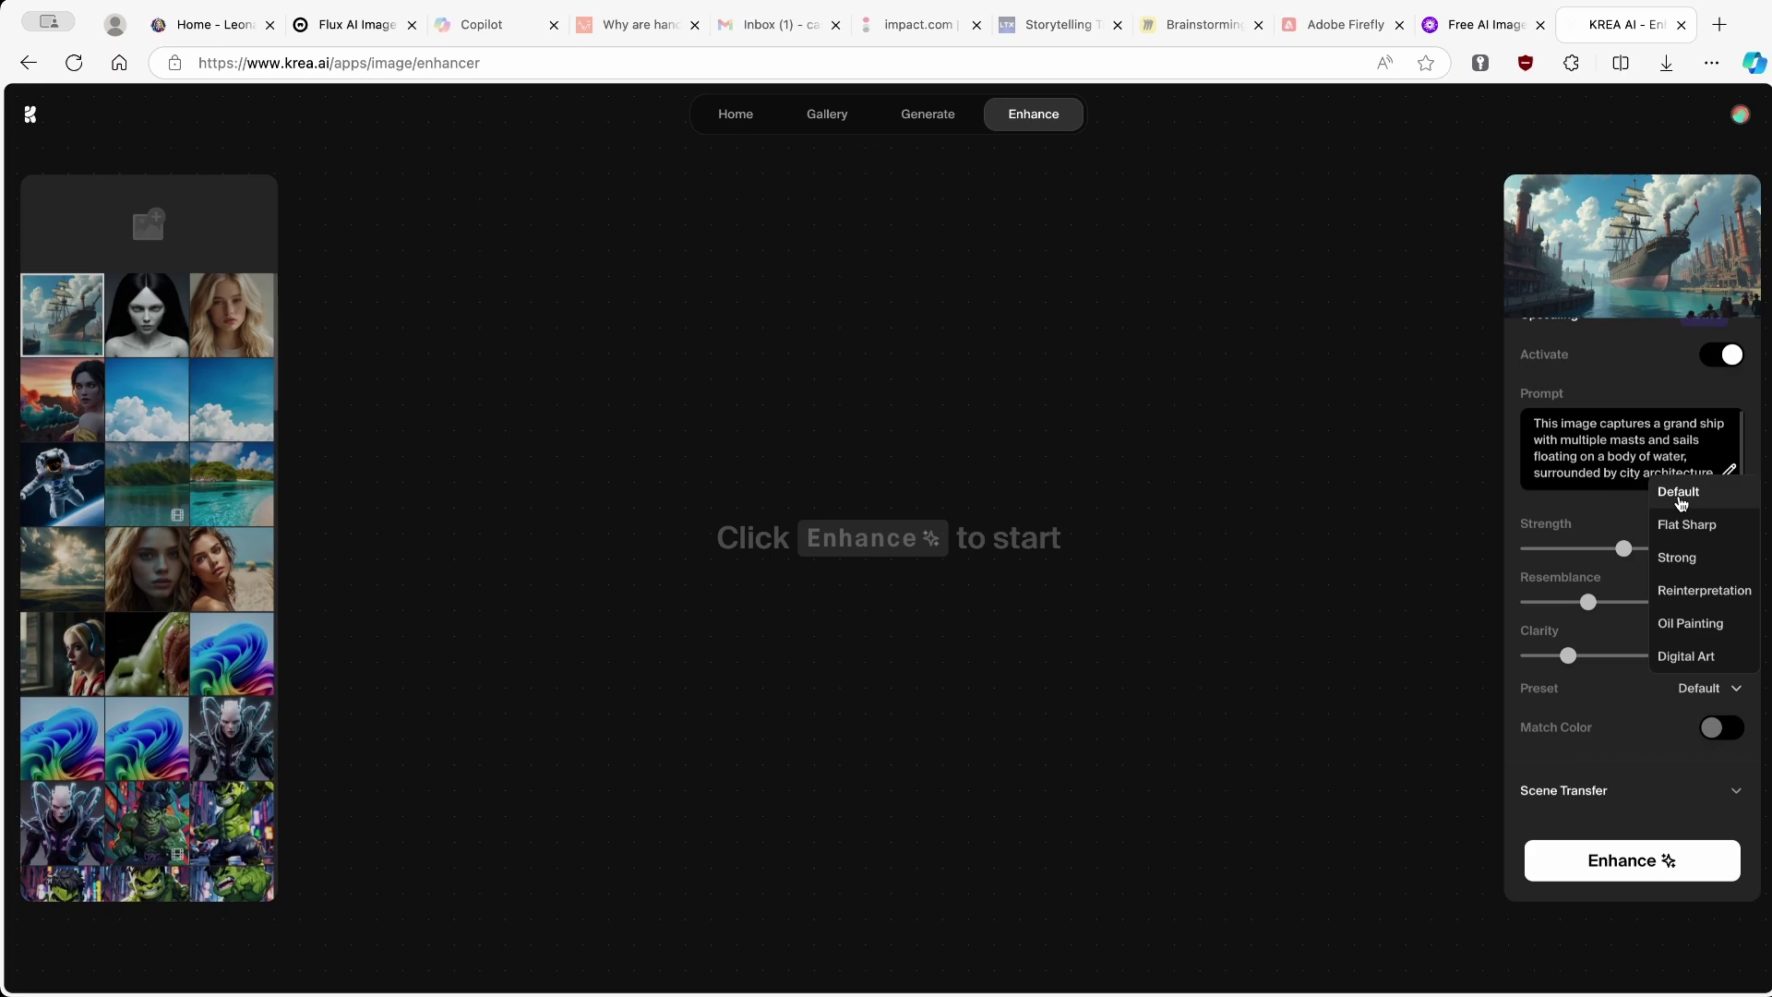
{"action": "left_click", "coordinate": [1682, 495]}
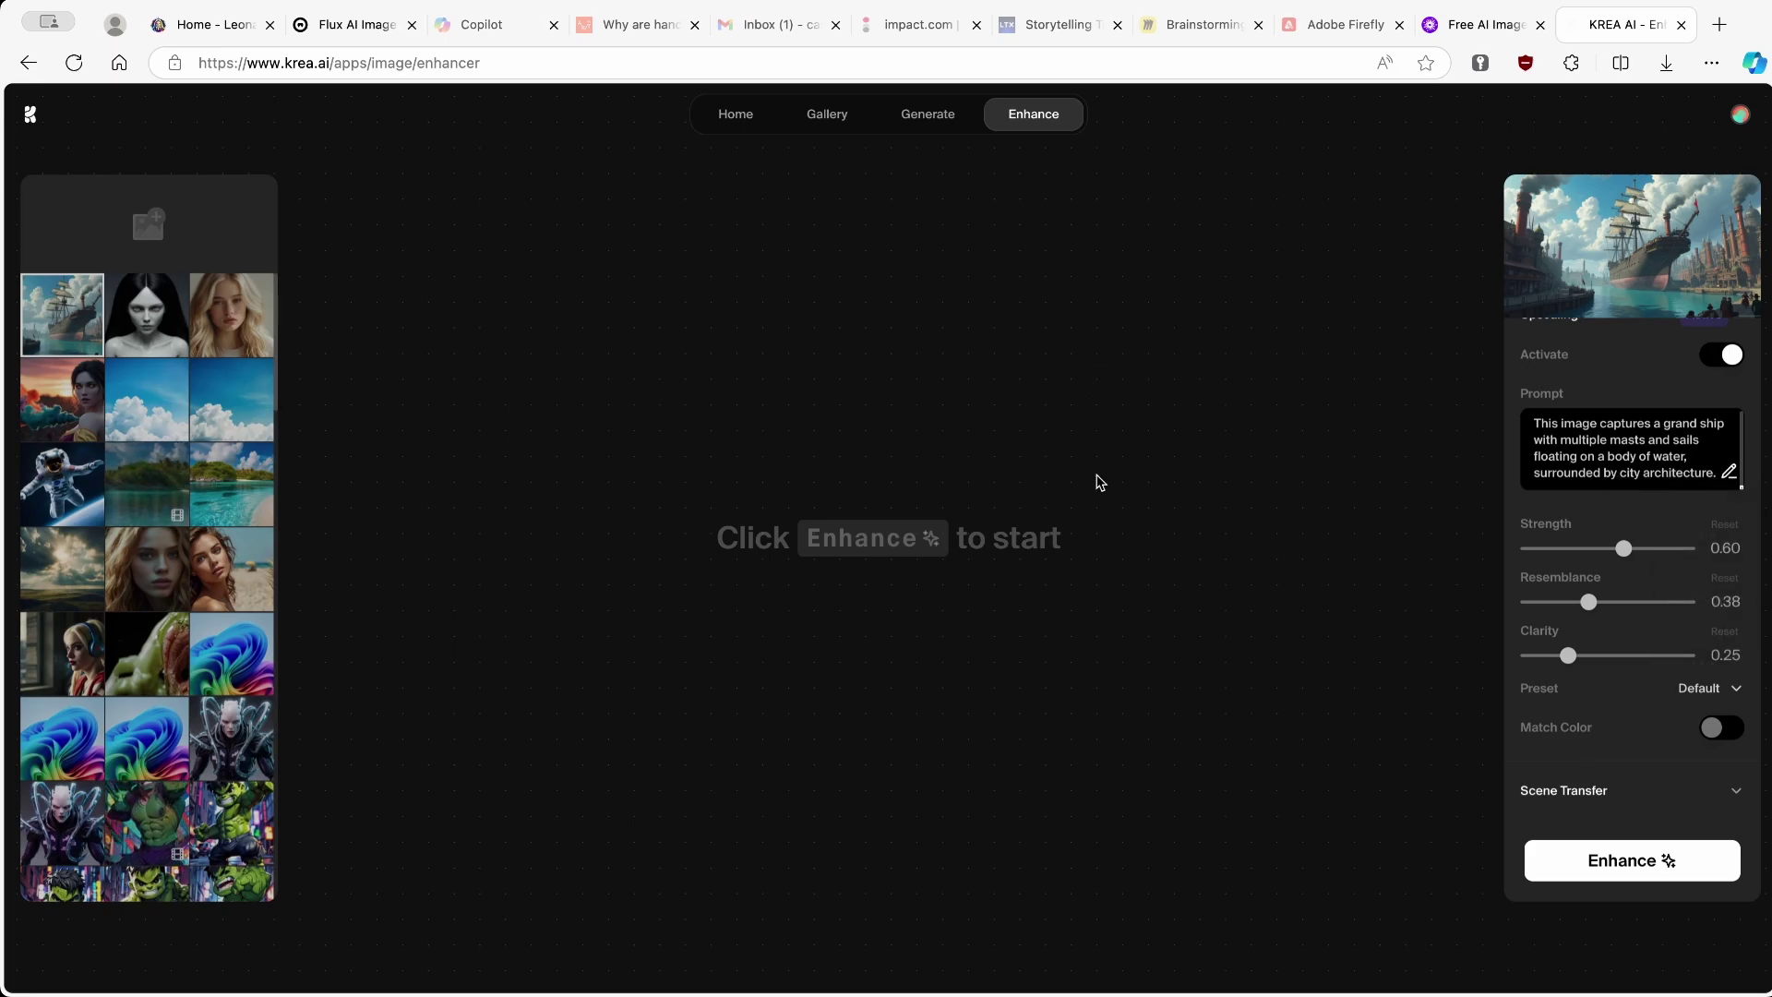
Enhance the harbor image, then sweep the before/after slider to compare it with the original
{"action": "left_click", "coordinate": [1665, 858]}
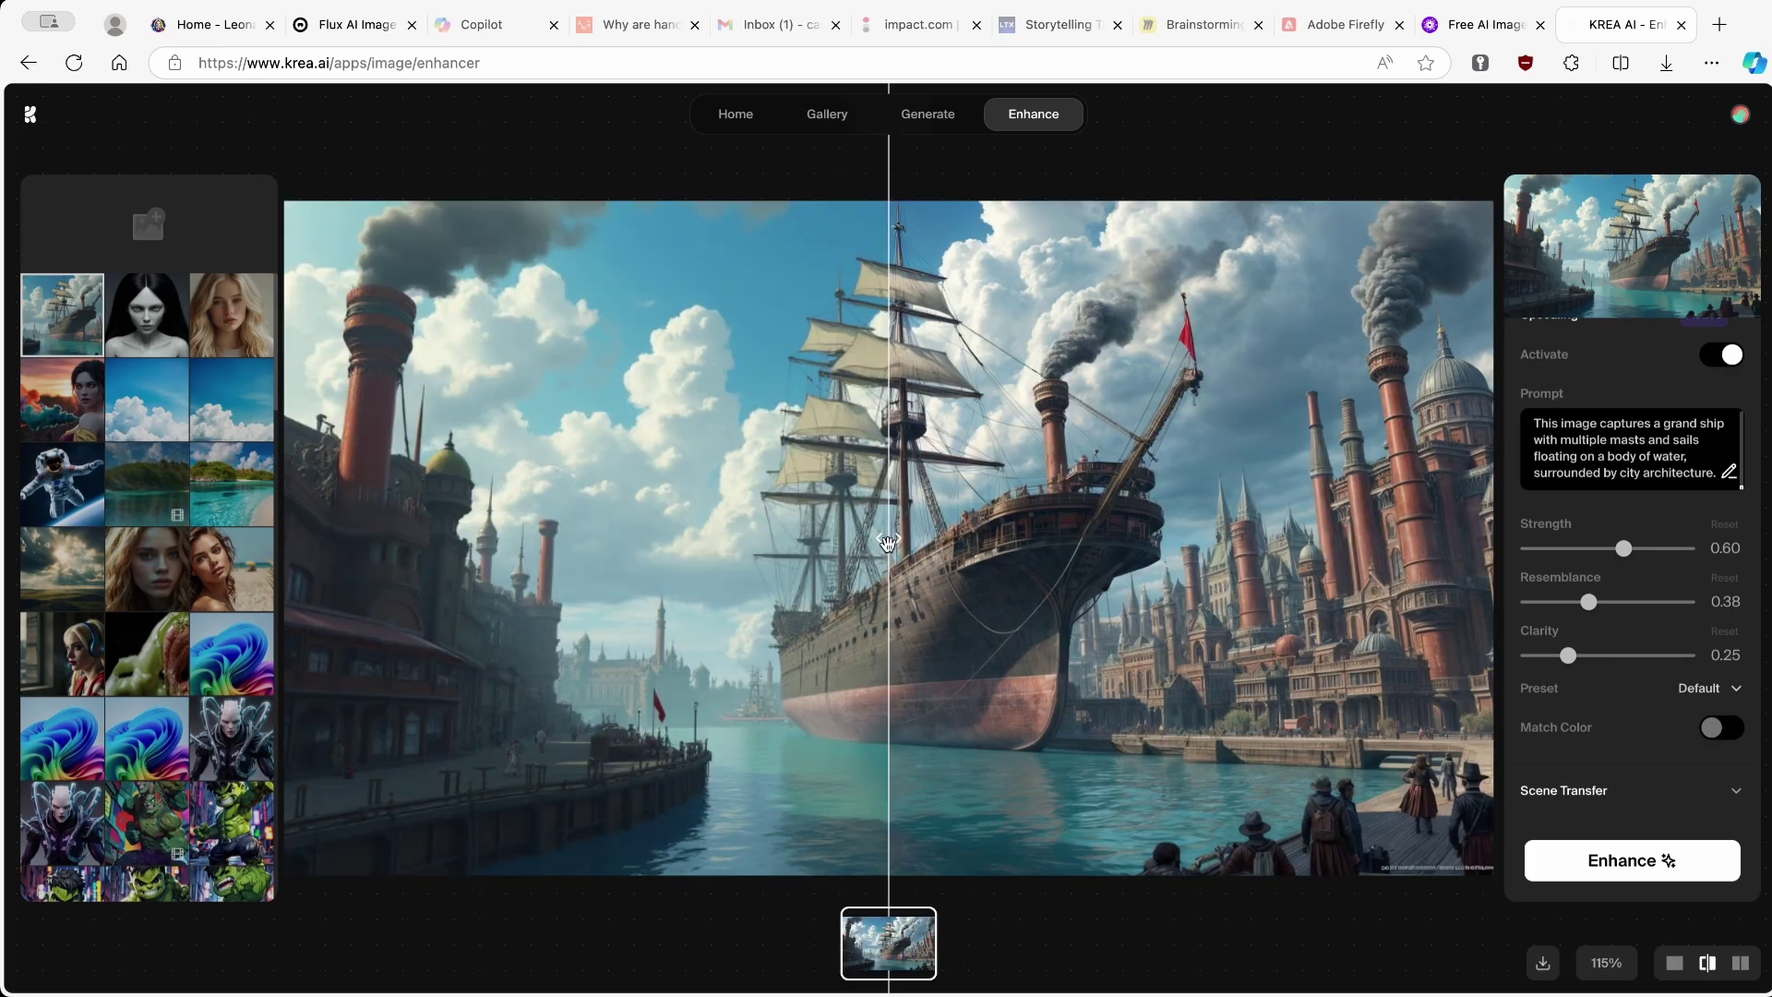
{"action": "left_click_drag", "start_coordinate": [909, 544], "coordinate": [1460, 587]}
{"action": "left_click_drag", "start_coordinate": [1082, 585], "coordinate": [297, 589]}
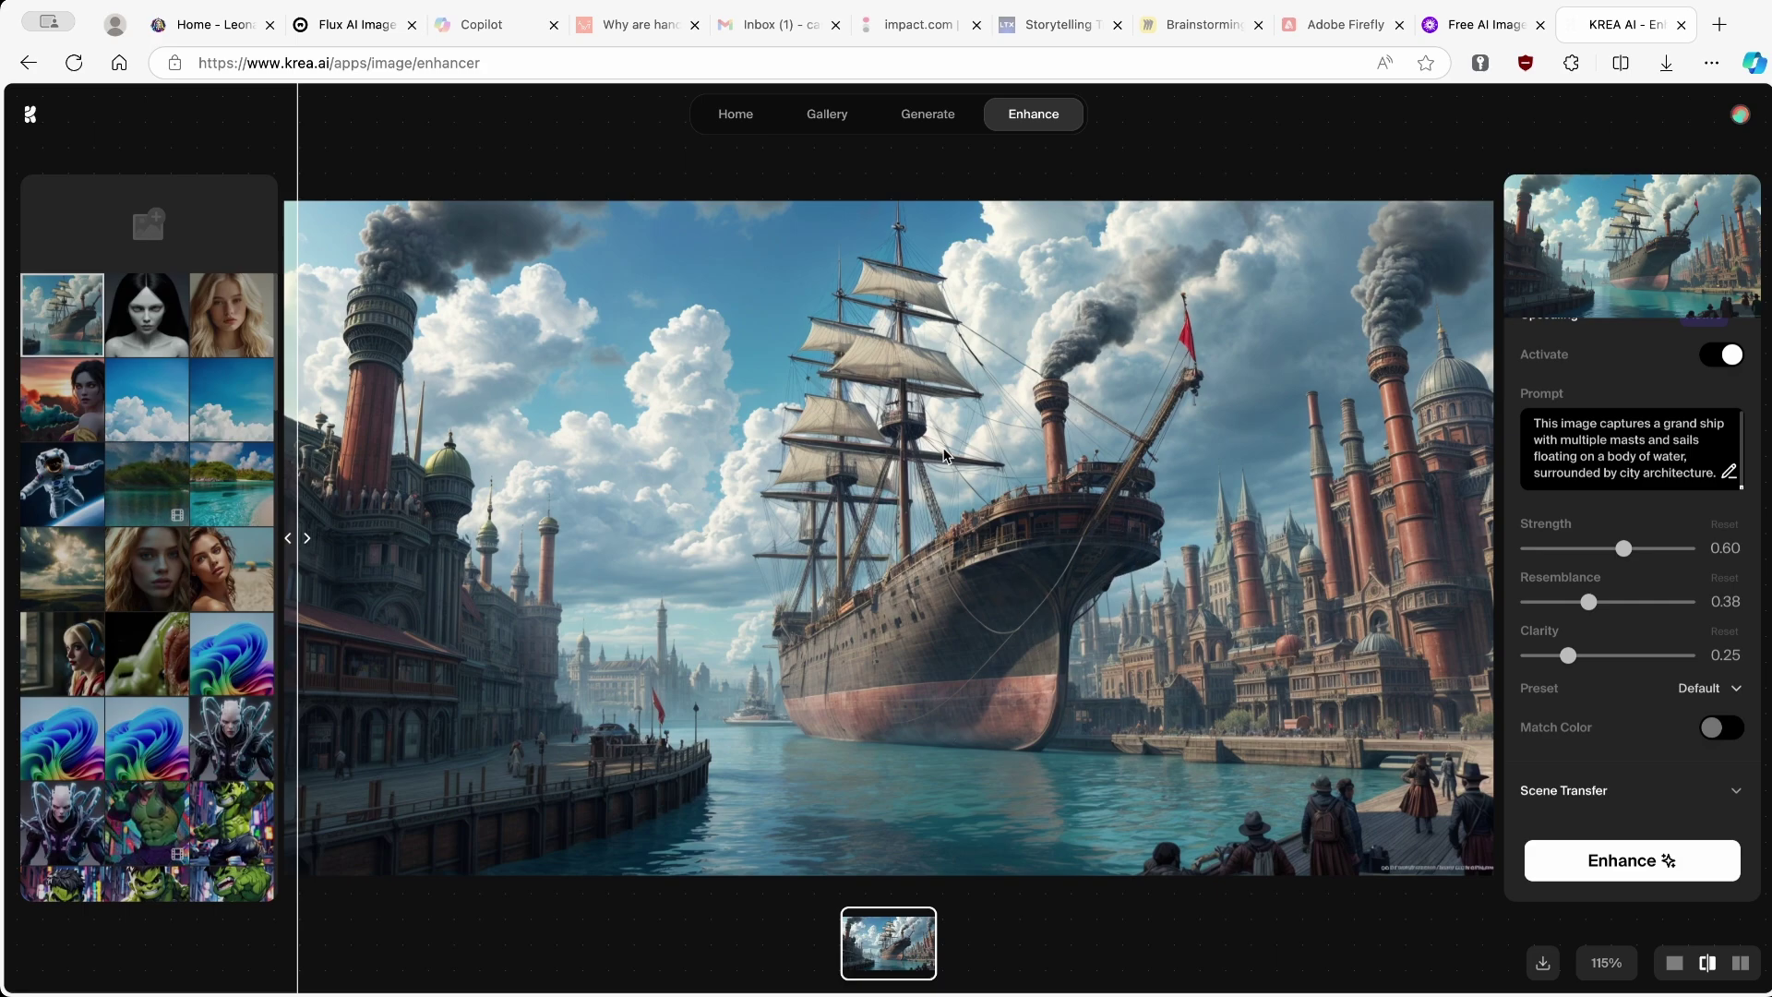
{"action": "left_click_drag", "start_coordinate": [282, 539], "coordinate": [899, 611]}
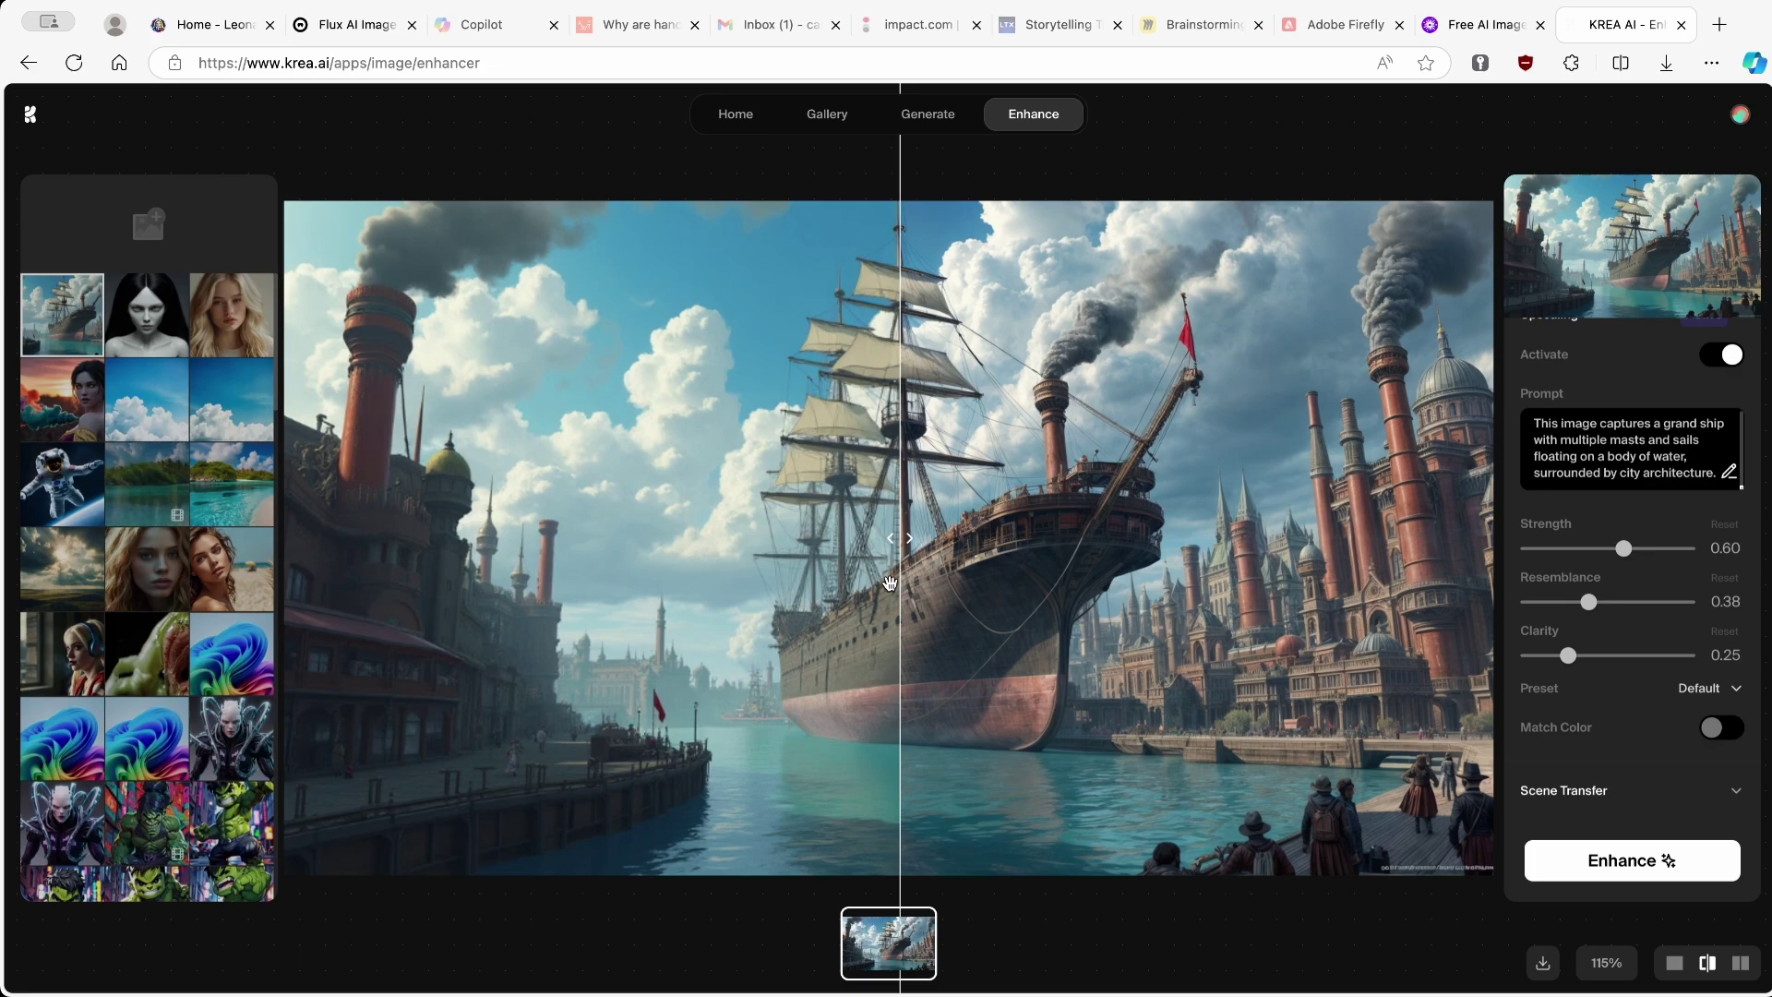
From the PicLumen homepage tab, launch the app to reach the image generator's Create page
{"action": "left_click", "coordinate": [1472, 25]}
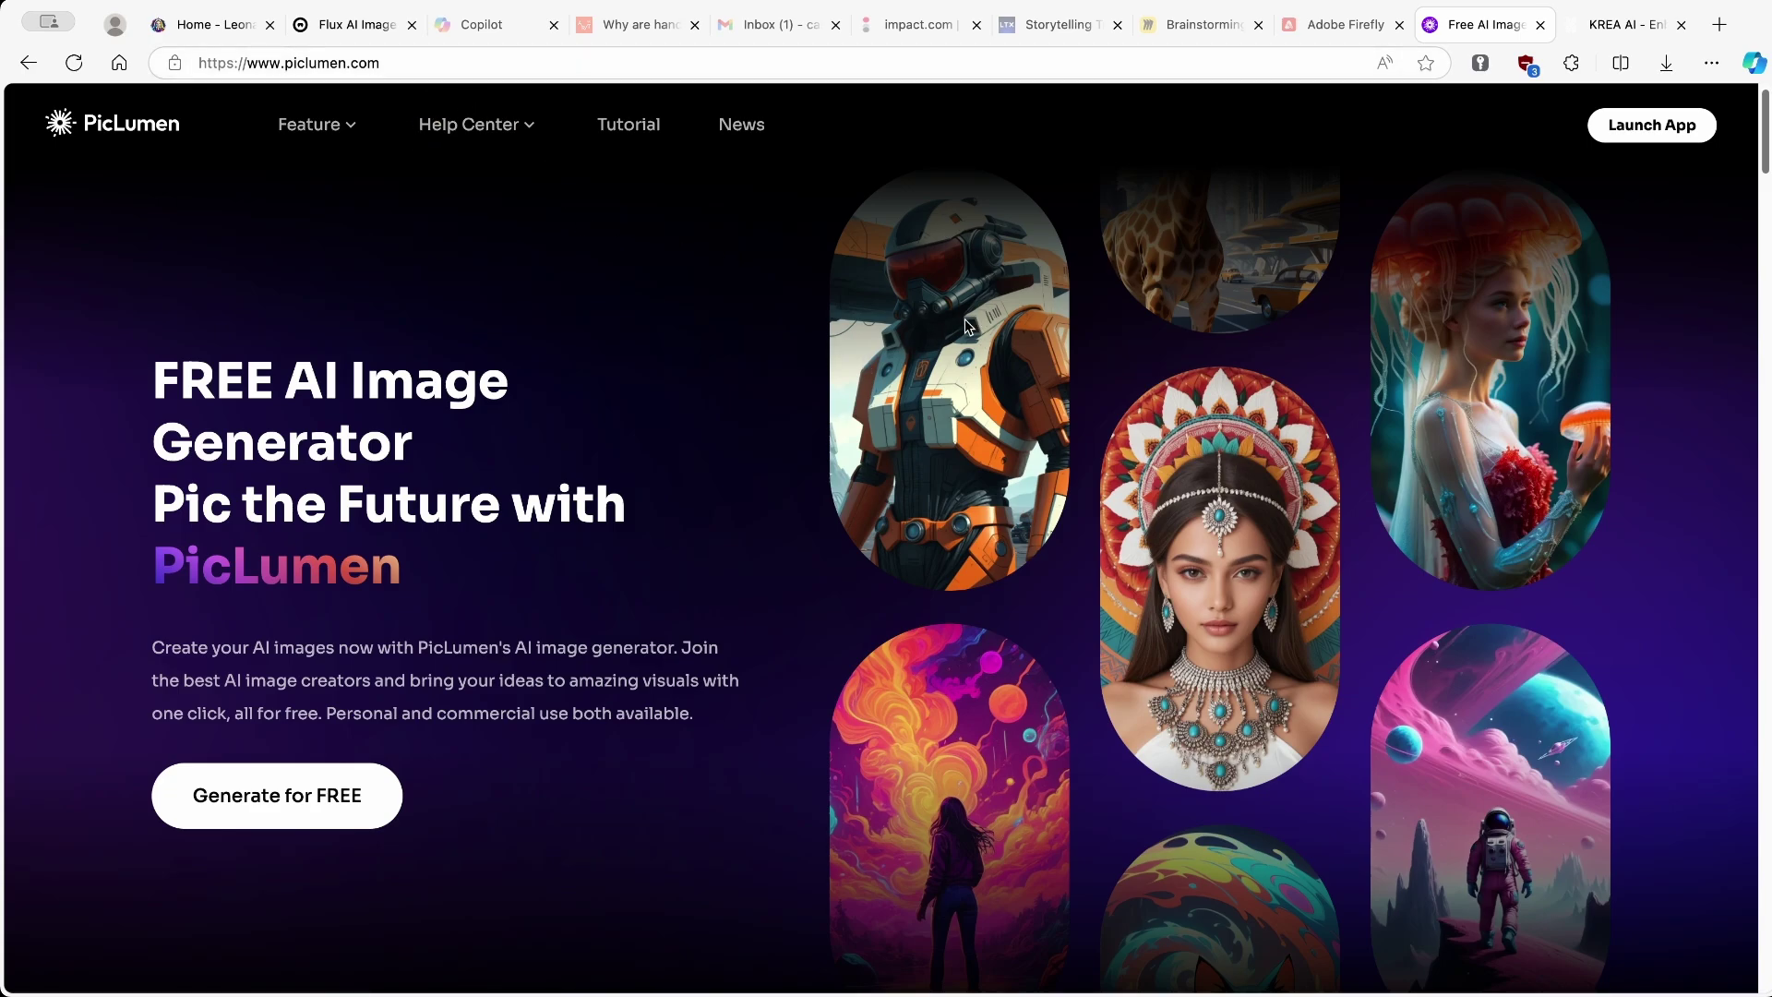
{"action": "left_click", "coordinate": [413, 66]}
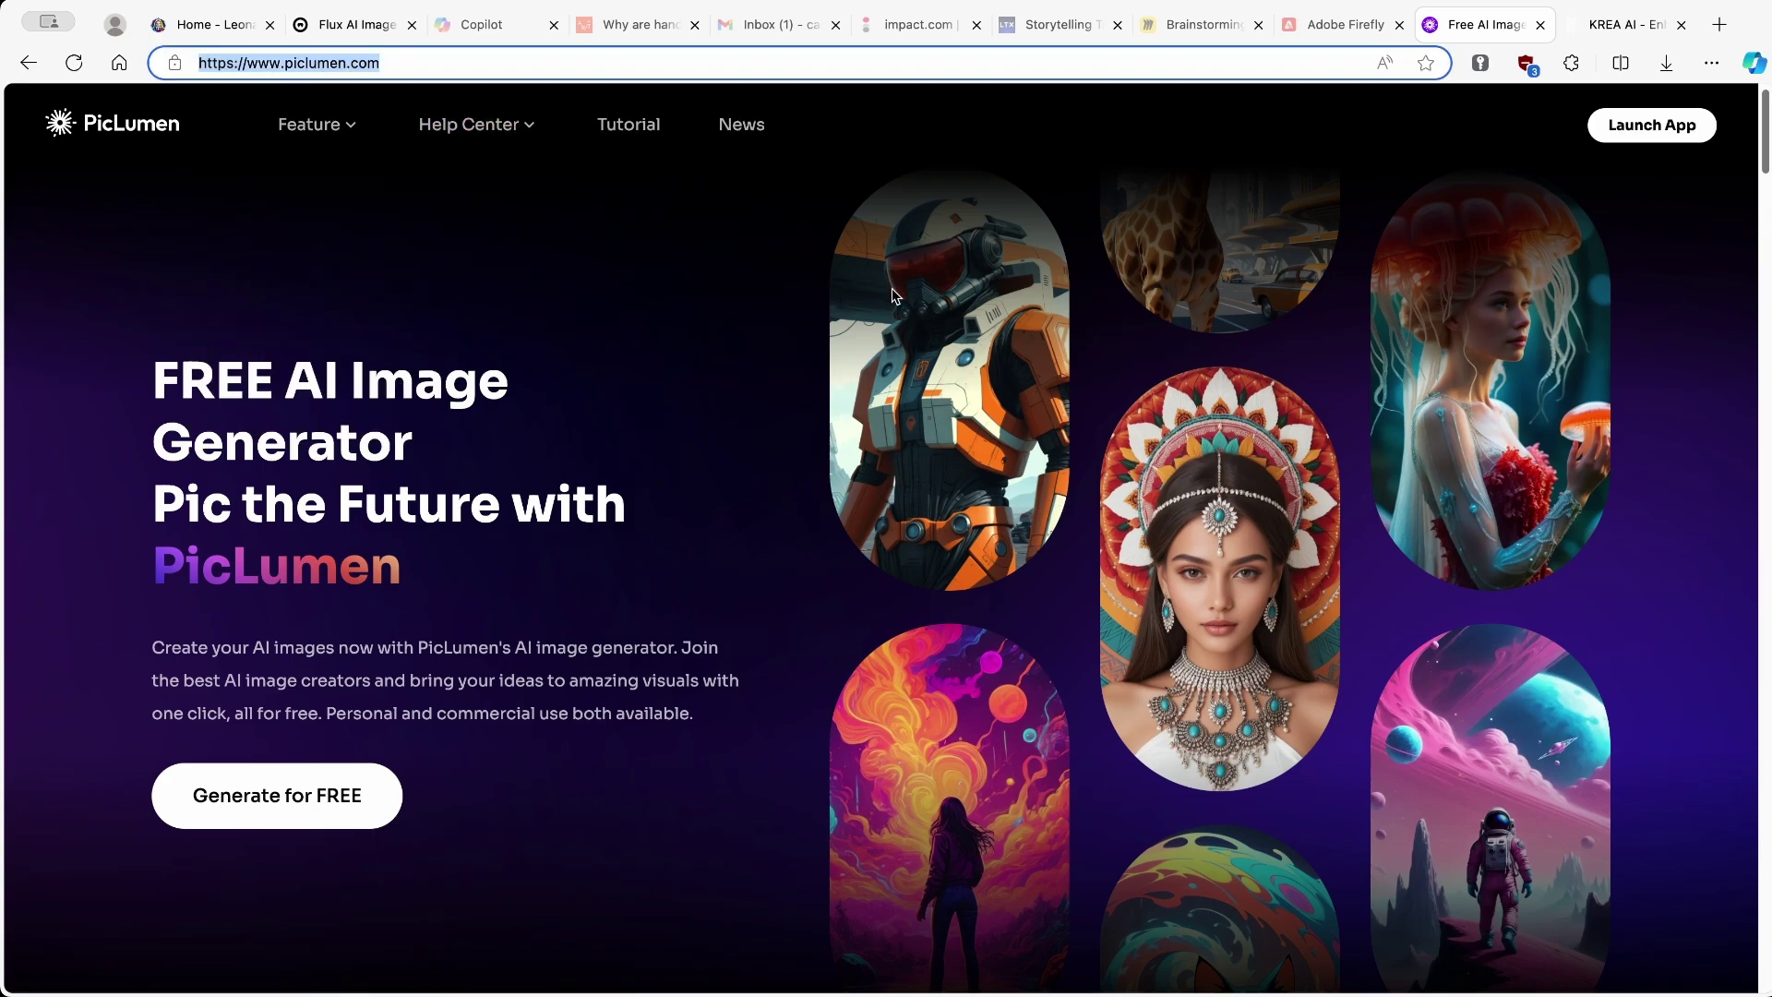
{"action": "left_click", "coordinate": [1017, 309]}
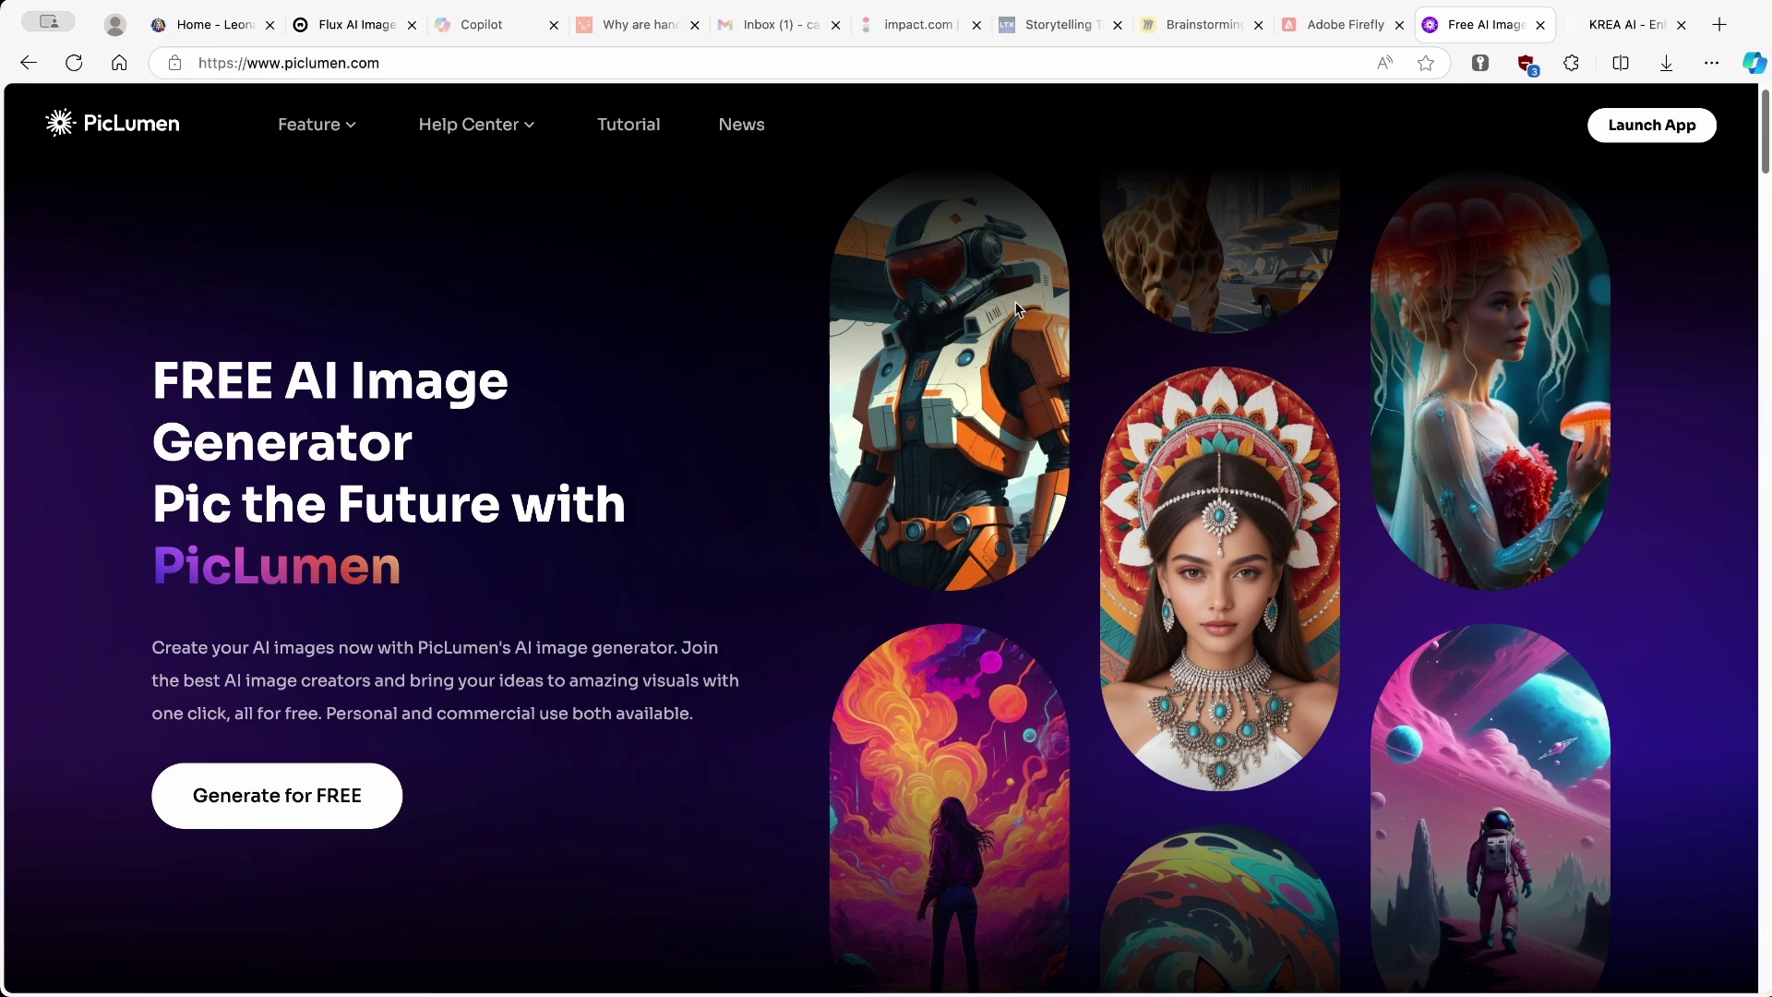
{"action": "left_click", "coordinate": [1652, 125]}
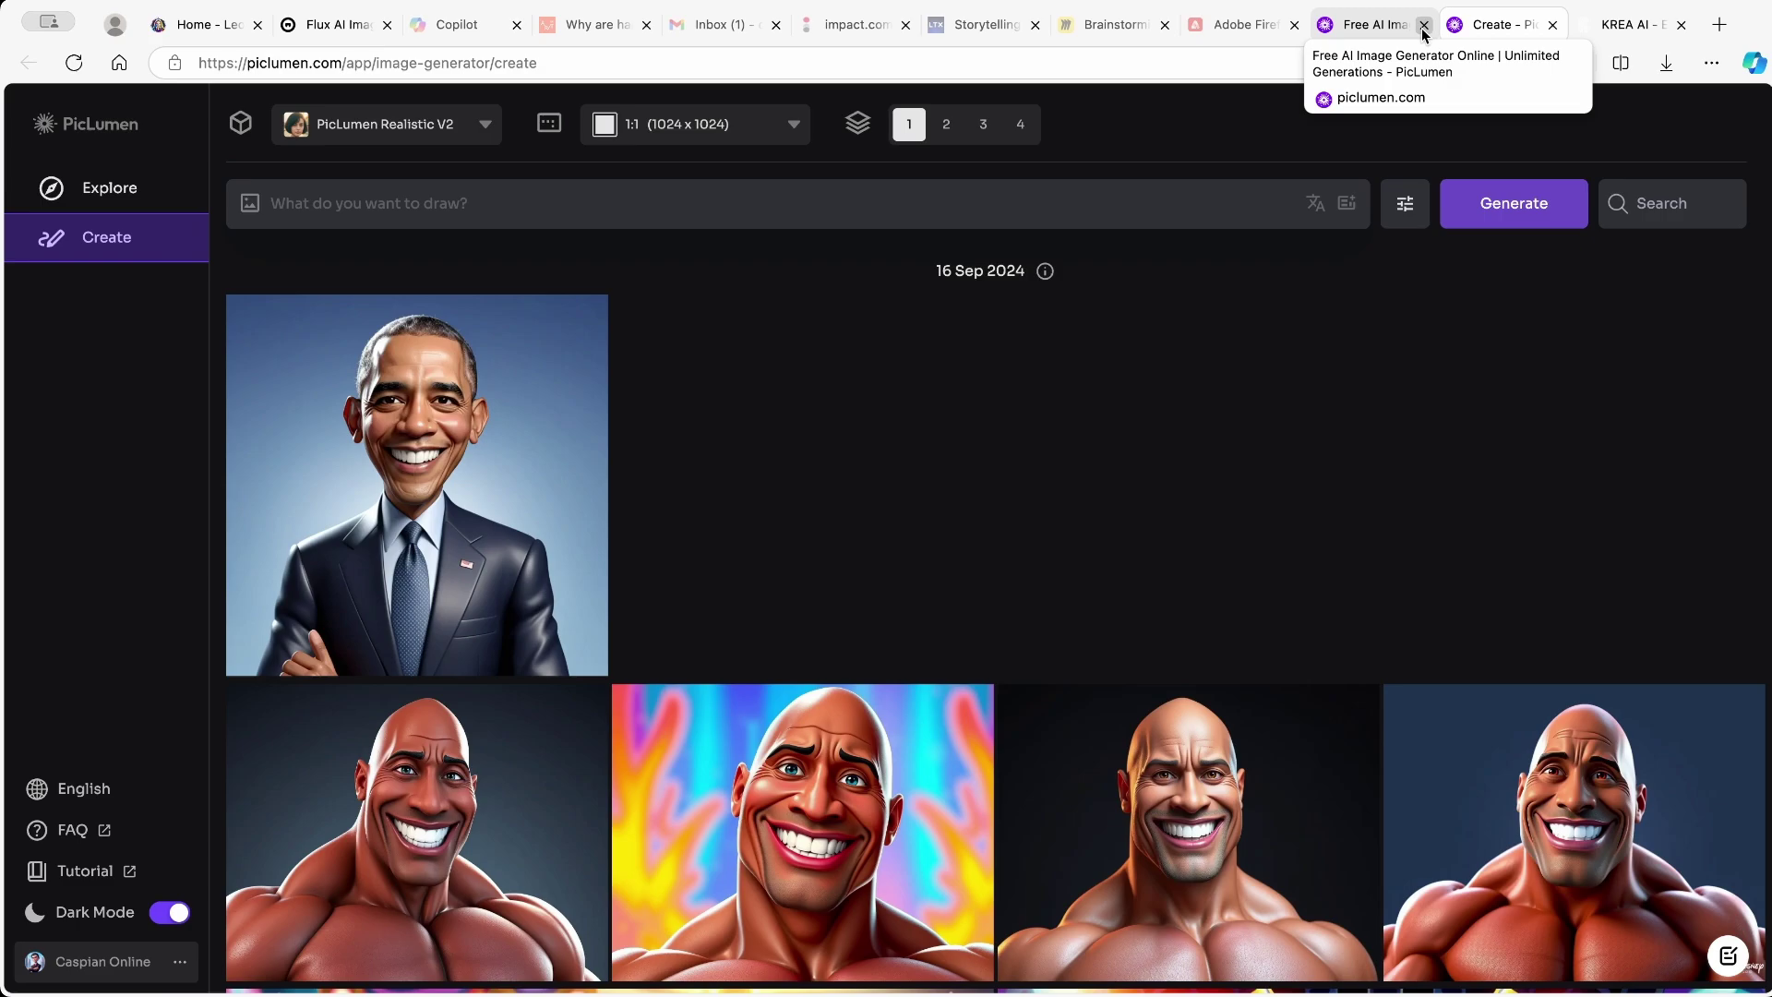
Close the leftover PicLumen homepage tab and glance at the Explore gallery before returning to Create
{"action": "left_click", "coordinate": [1423, 25]}
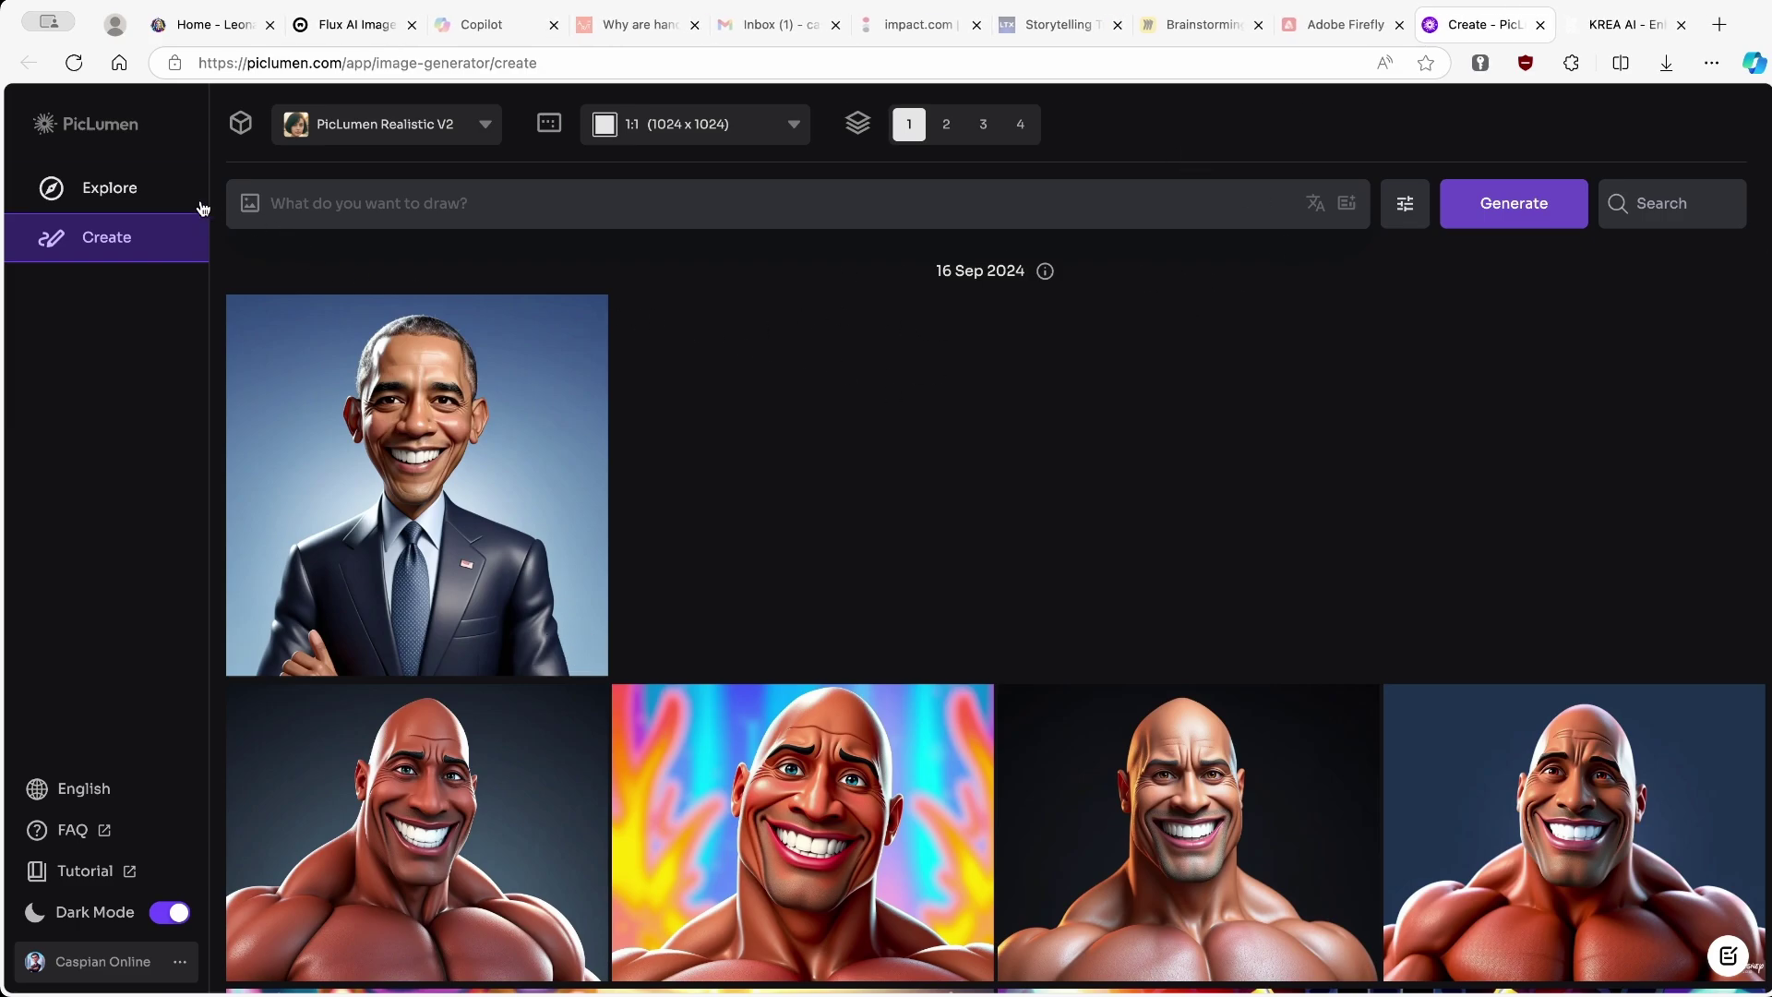
{"action": "left_click", "coordinate": [150, 189]}
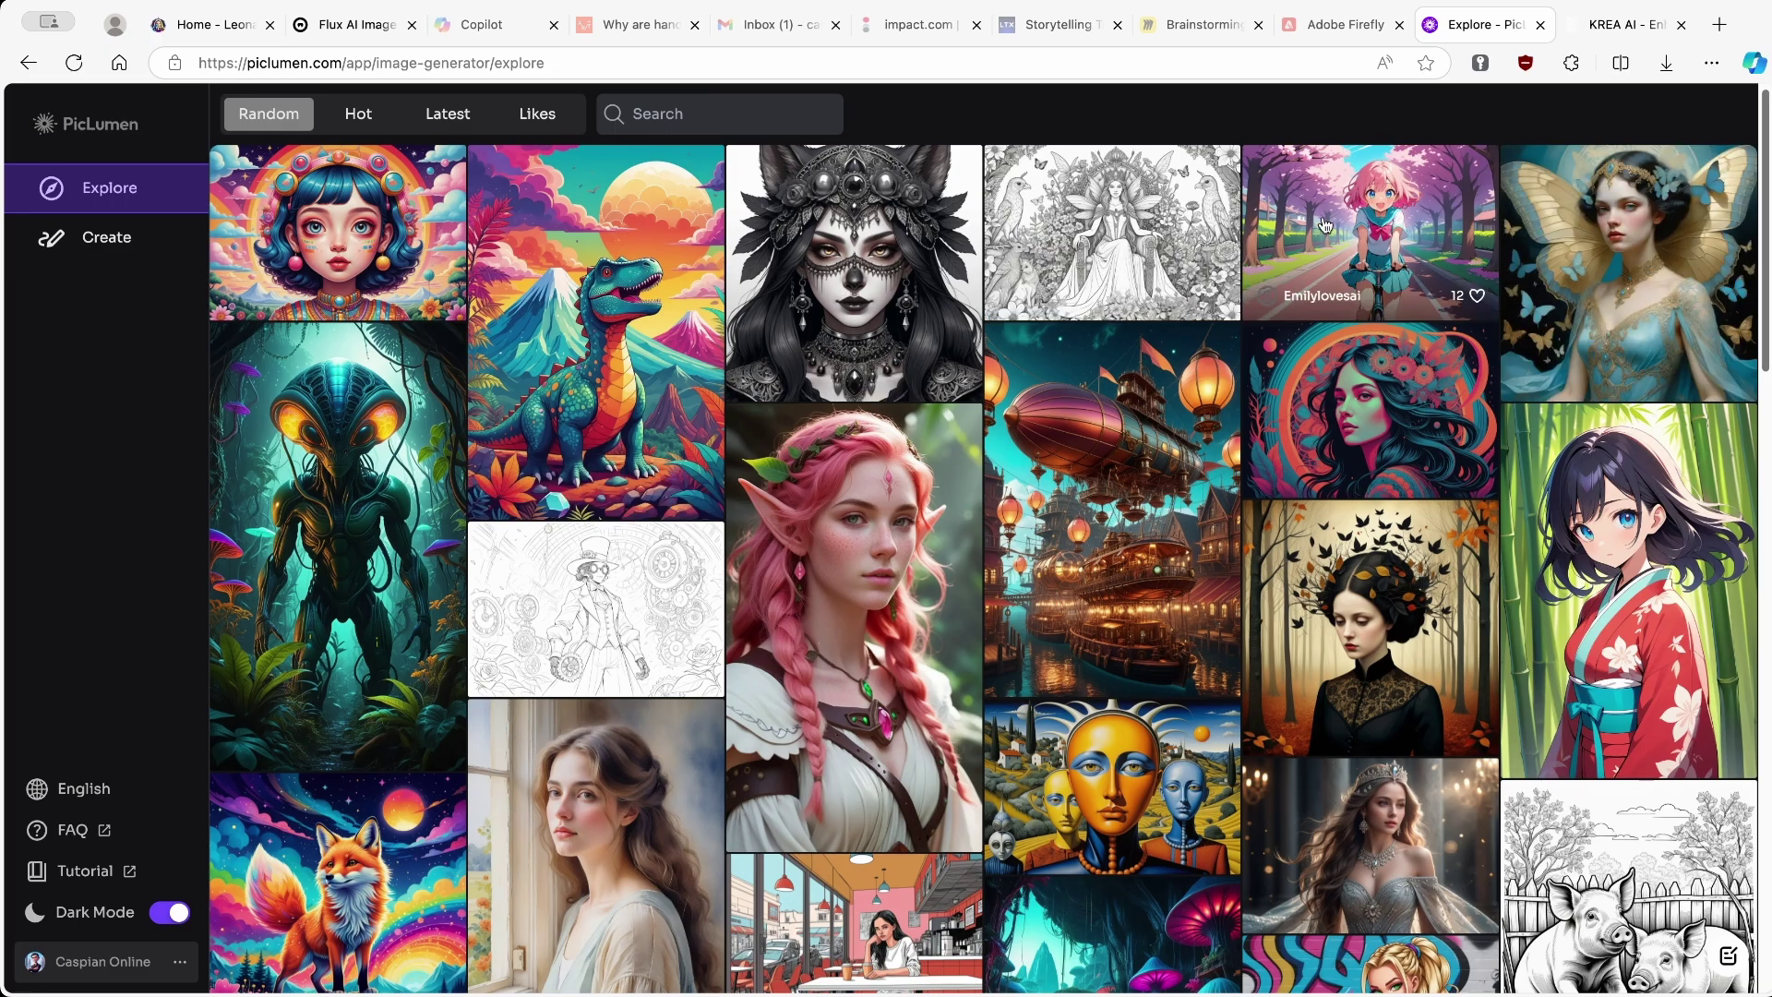
{"action": "scroll", "coordinate": [1119, 438], "scroll_direction": "down", "scroll_amount": 7}
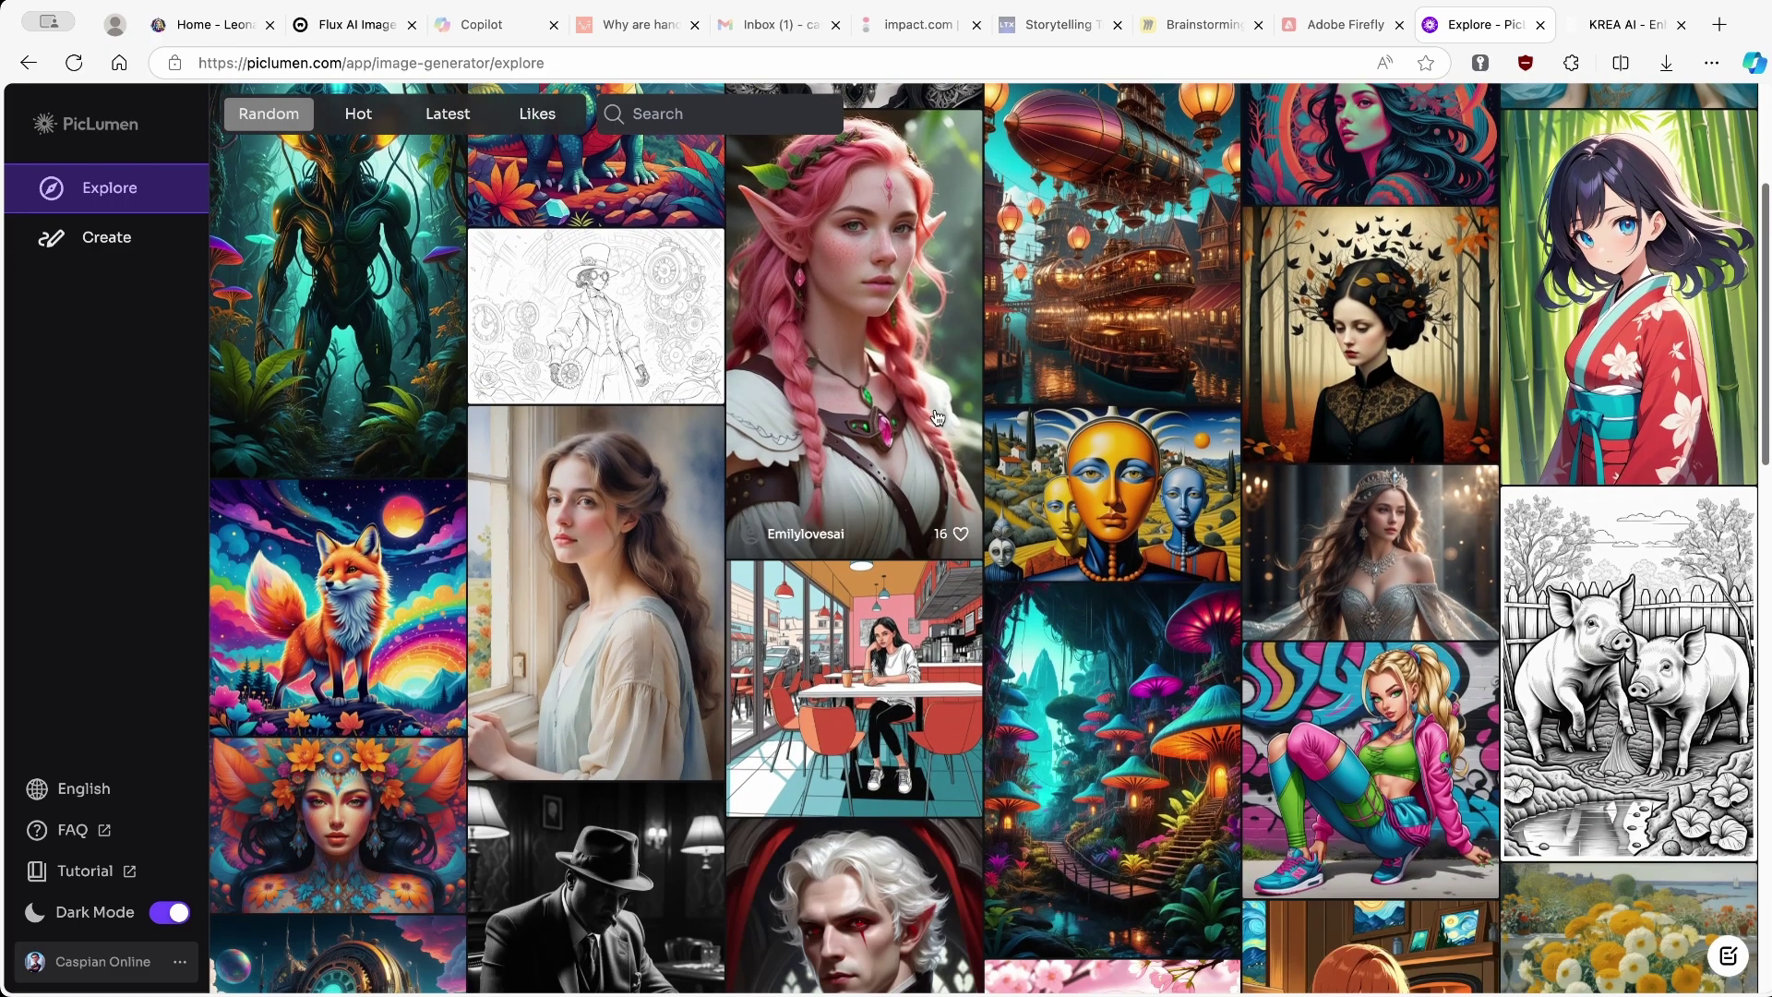
{"action": "scroll", "coordinate": [543, 334], "scroll_direction": "up", "scroll_amount": 7}
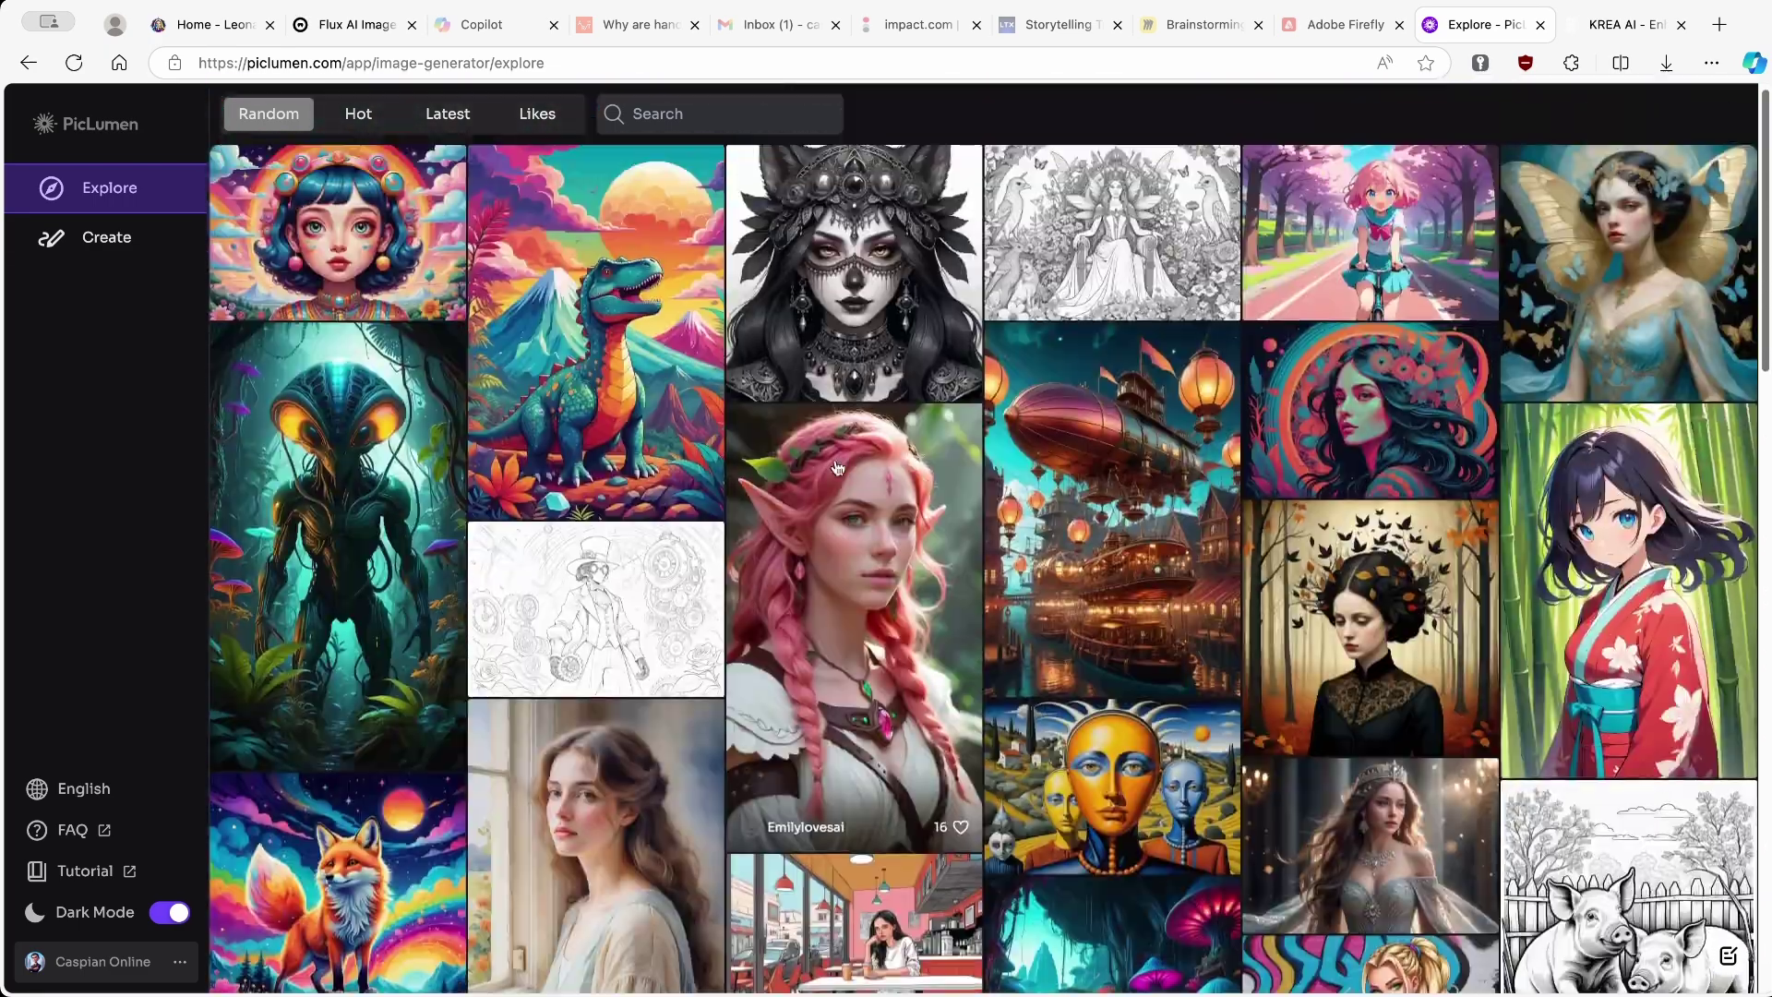
{"action": "left_click", "coordinate": [131, 251]}
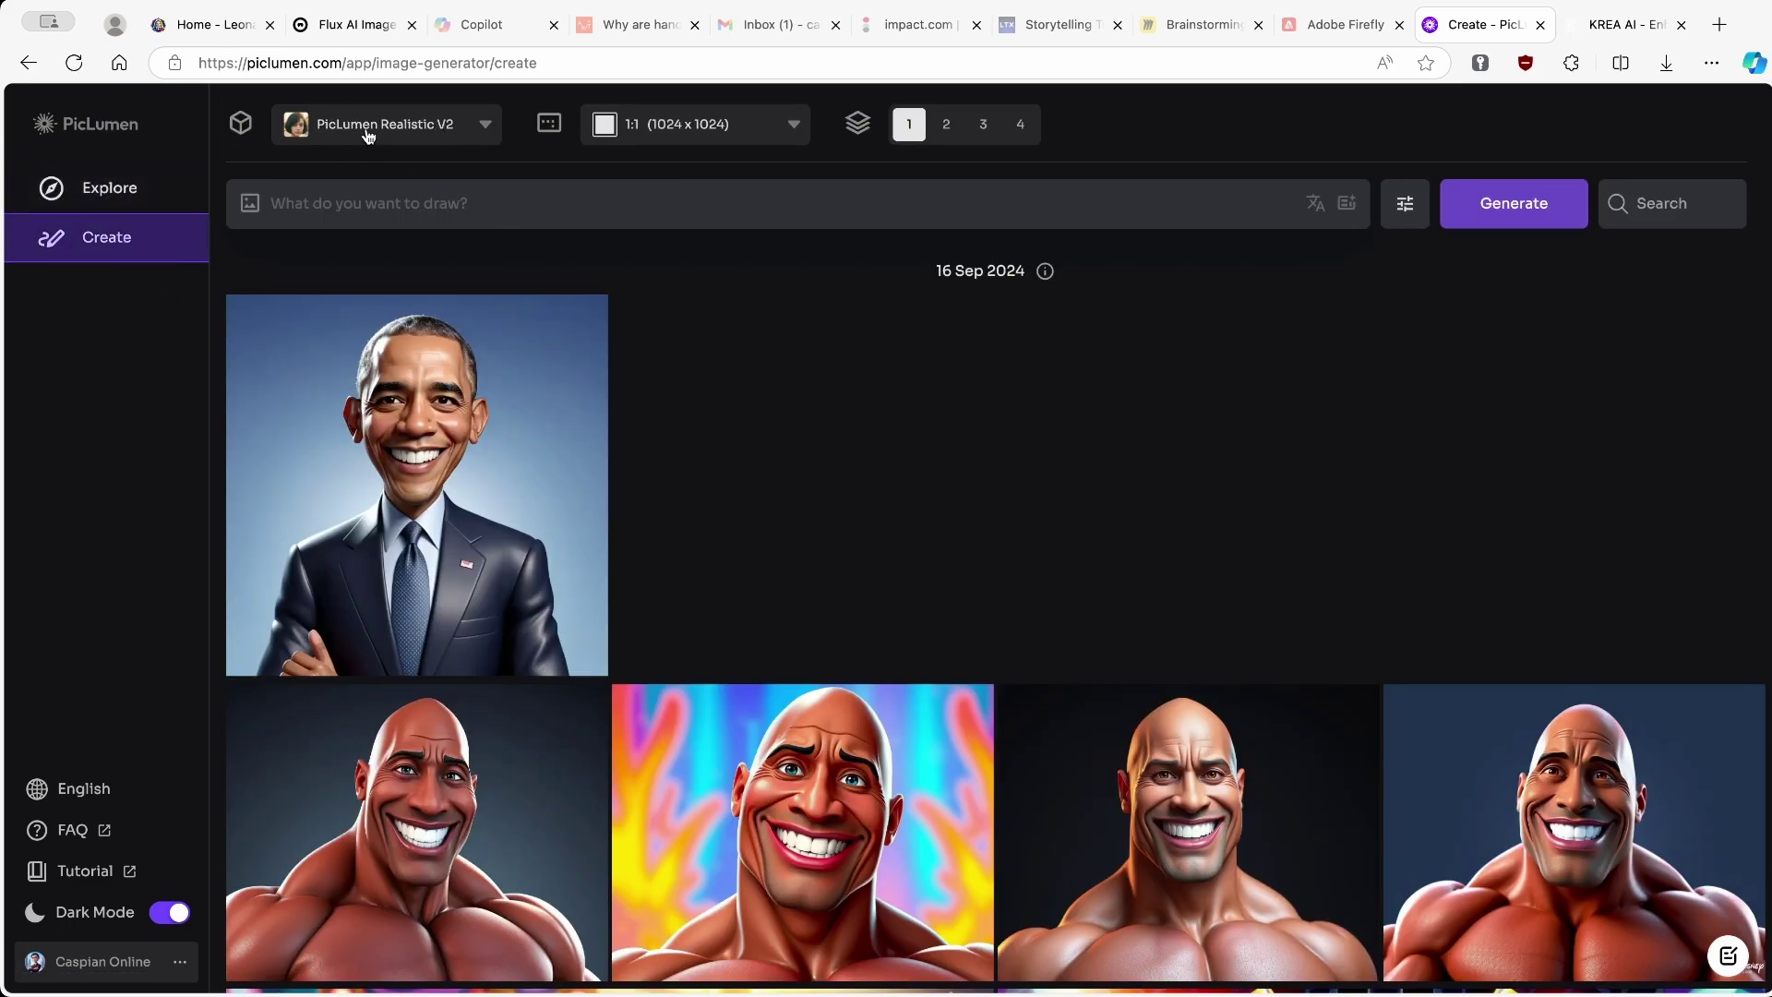
Switch the PicLumen image model to FLUX.1-schnell
{"action": "left_click", "coordinate": [430, 130]}
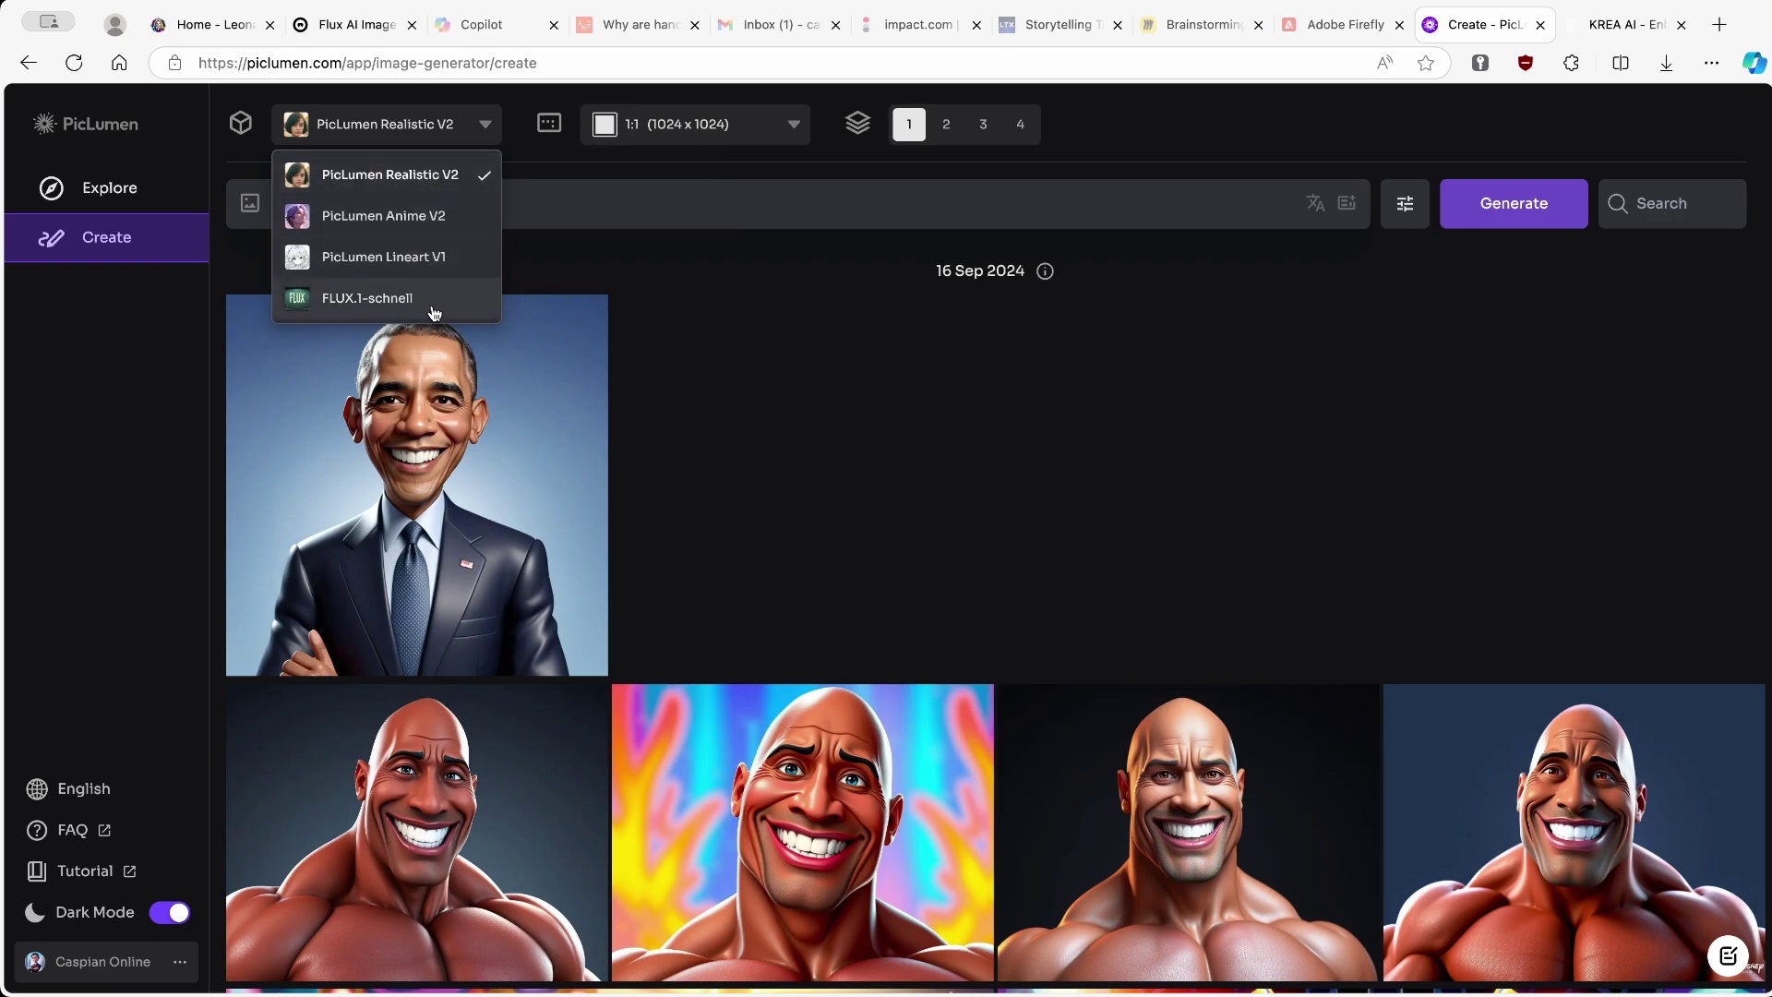
{"action": "left_click", "coordinate": [387, 300]}
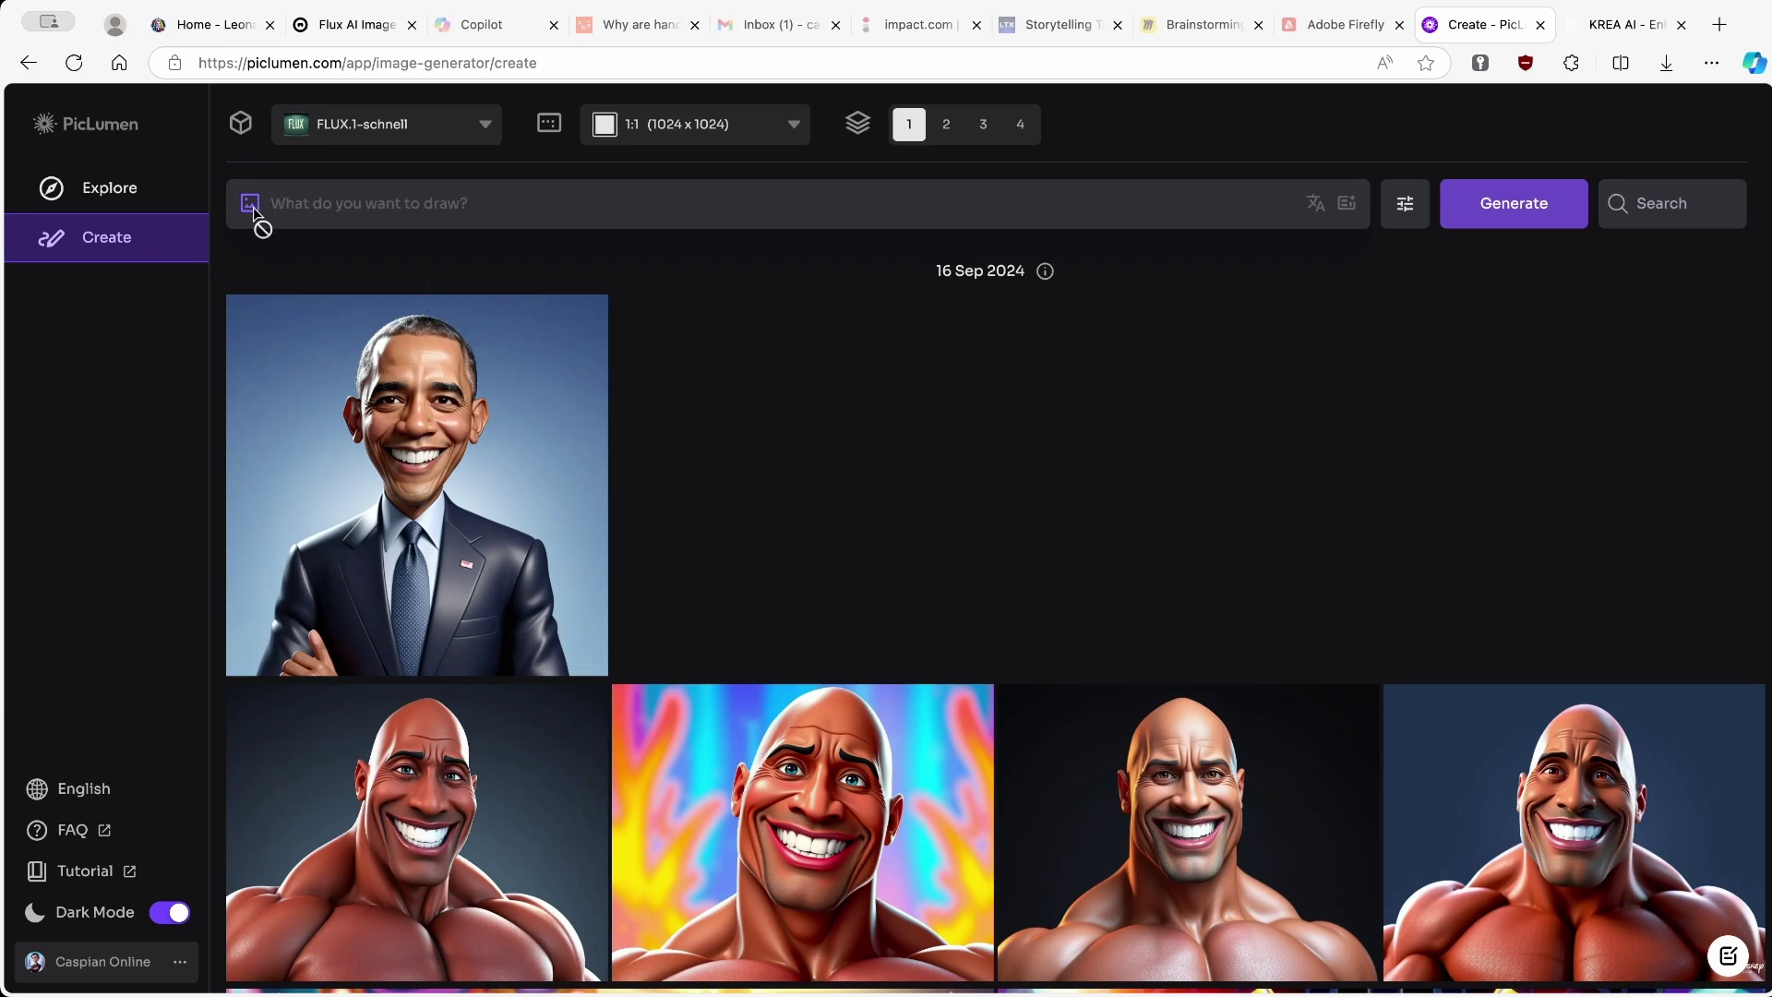
{"action": "left_click", "coordinate": [402, 127]}
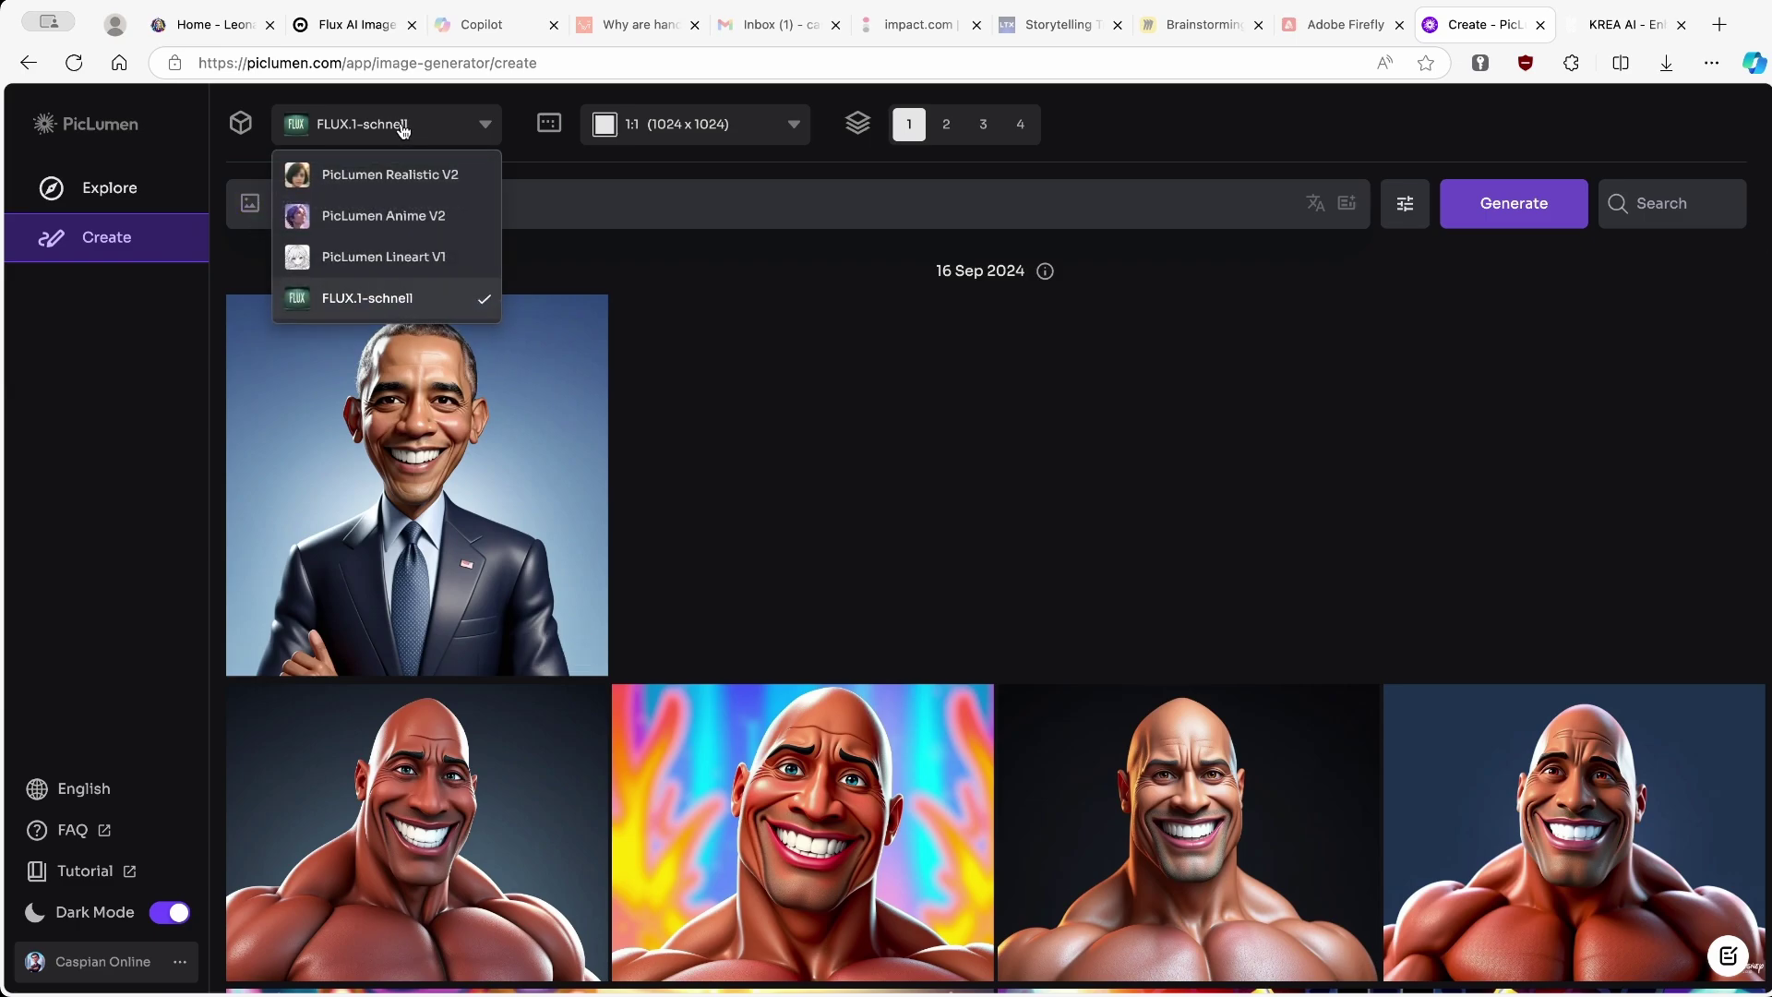
{"action": "left_click", "coordinate": [410, 299]}
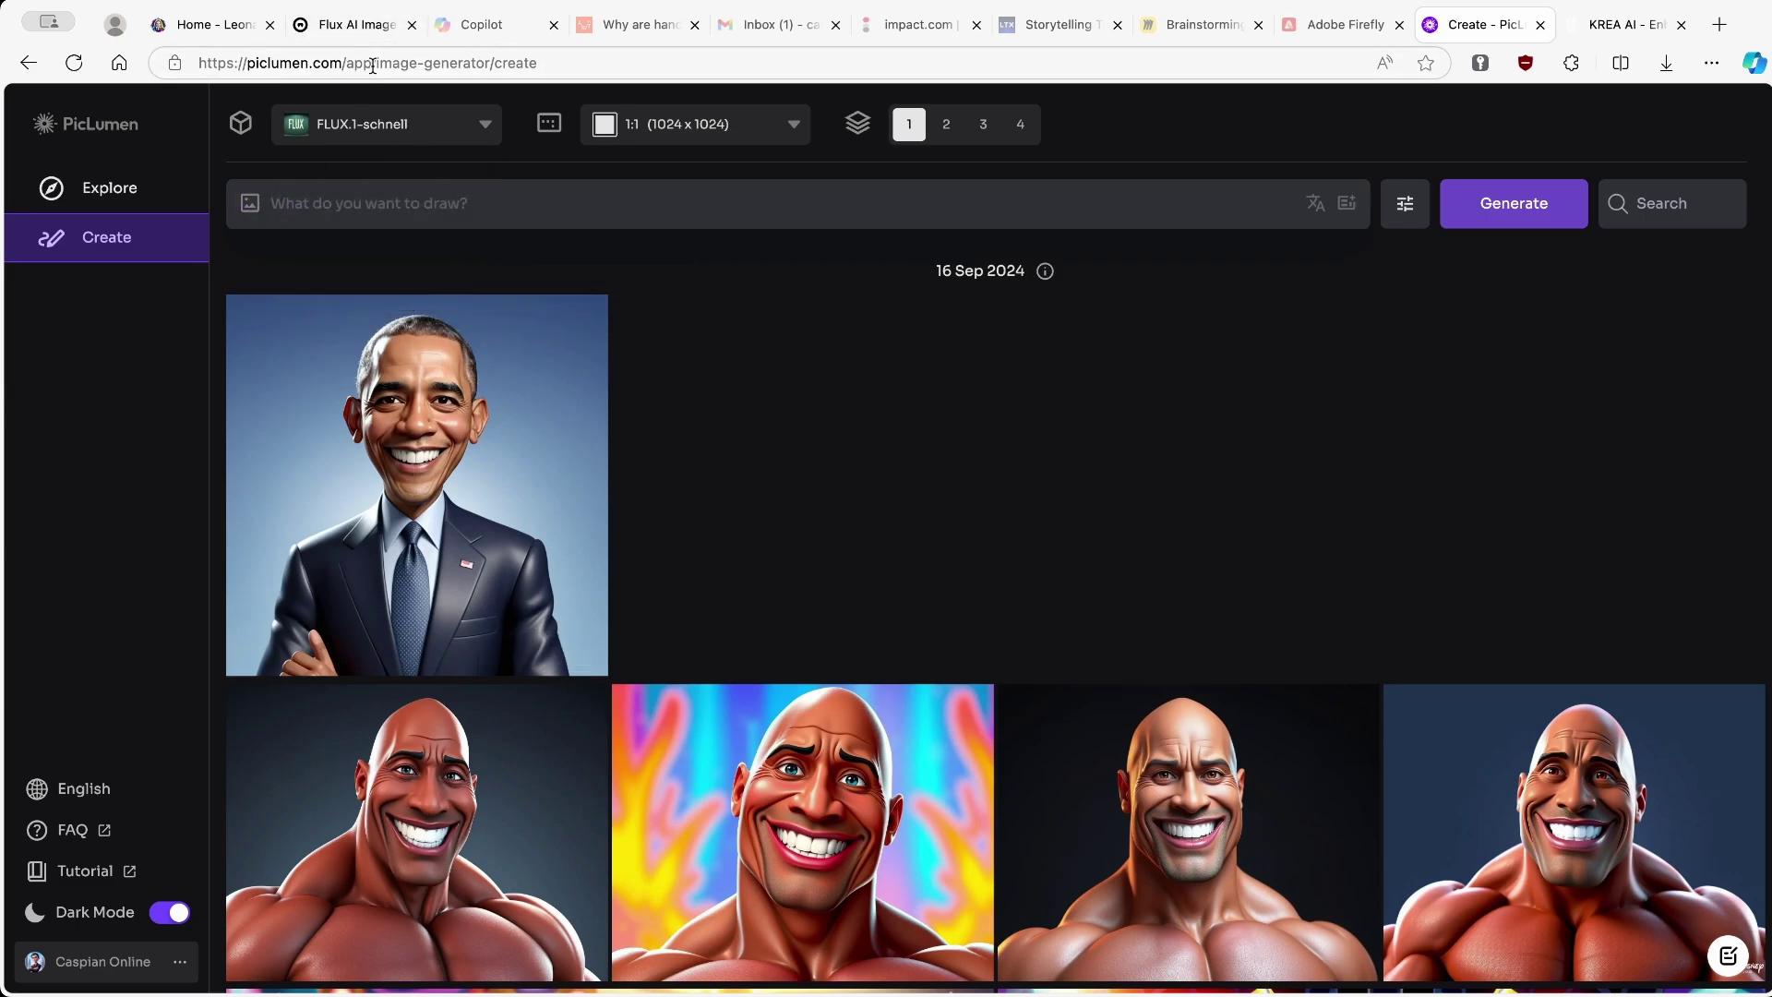
Set the aspect ratio to 16:9 (1344 x 768) with four images, then return to KREA's Enhancer
{"action": "left_click", "coordinate": [674, 130]}
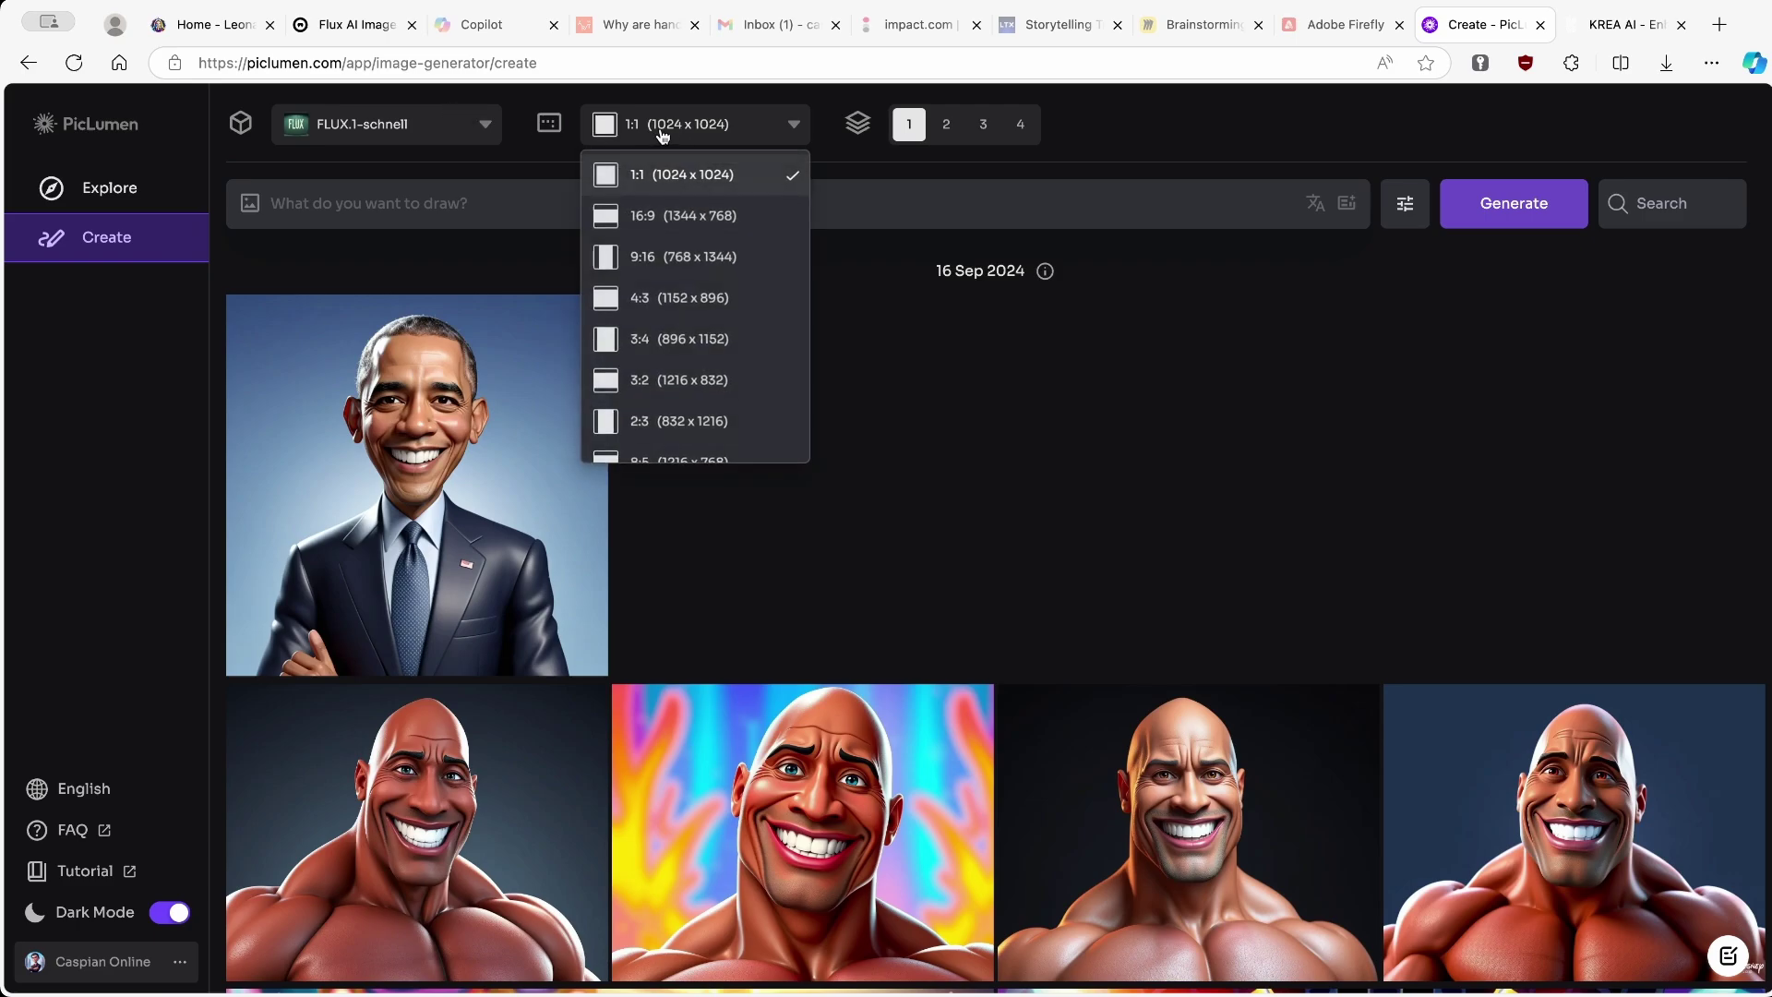
{"action": "left_click", "coordinate": [697, 218]}
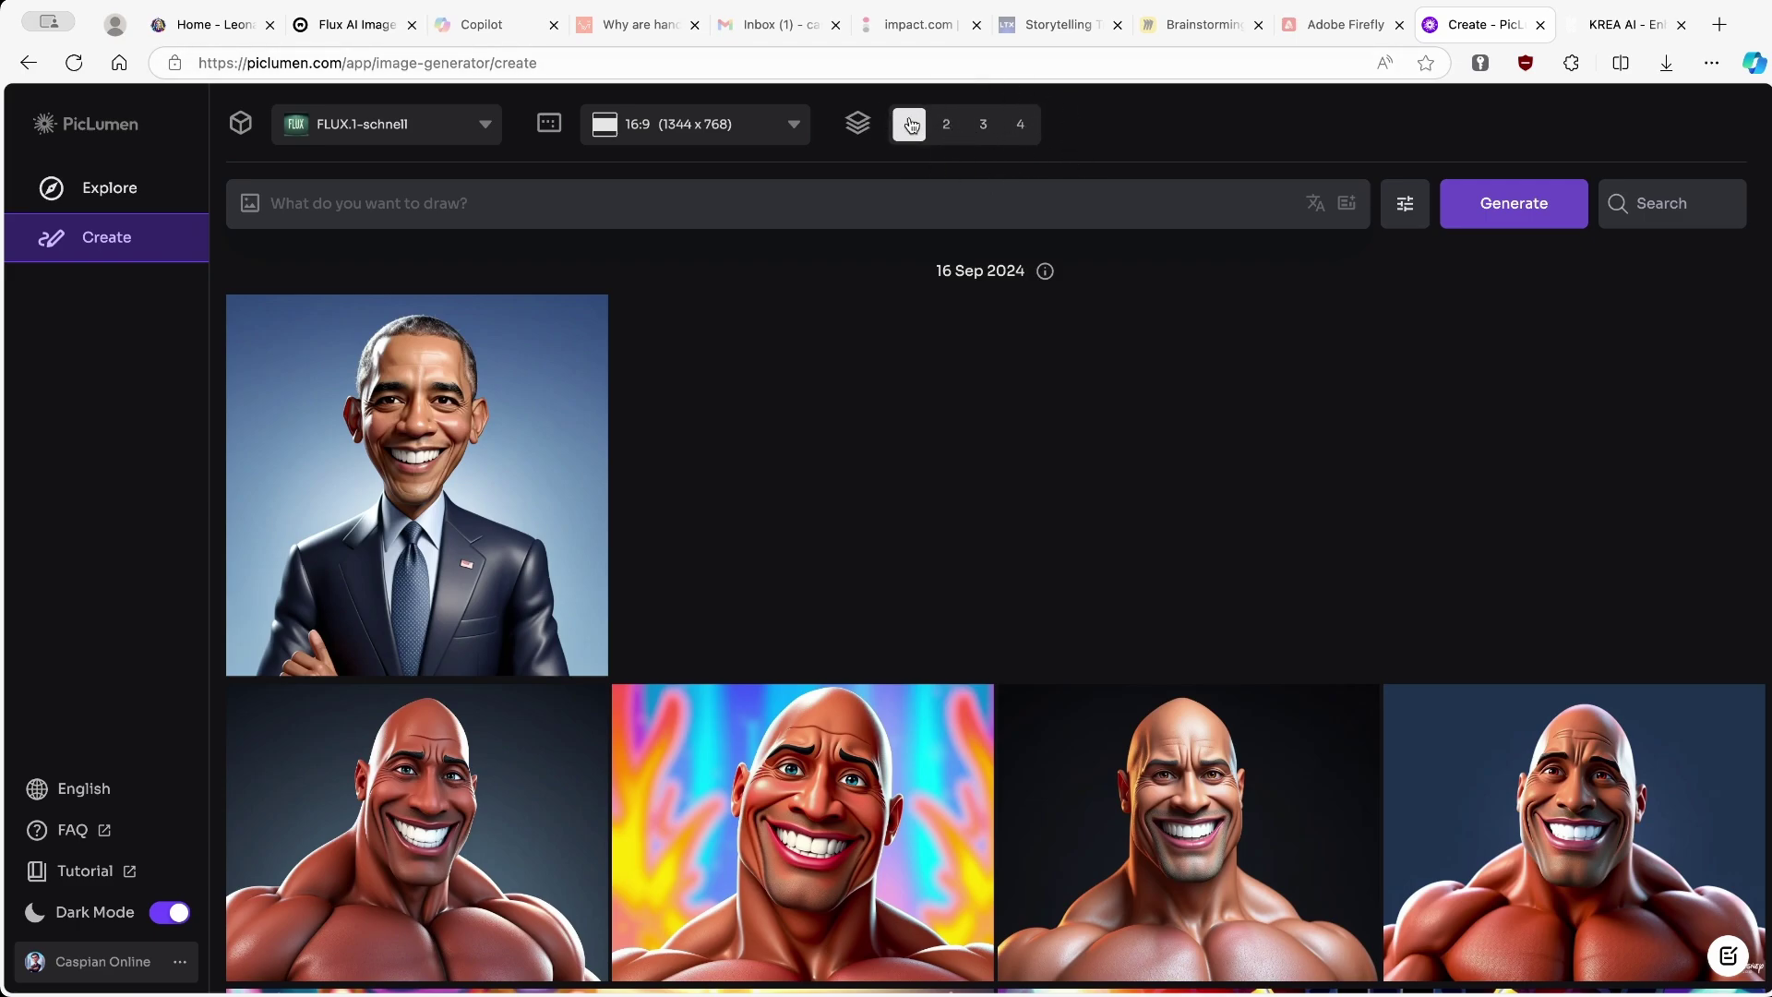
{"action": "left_click", "coordinate": [1021, 123]}
{"action": "left_click", "coordinate": [382, 204]}
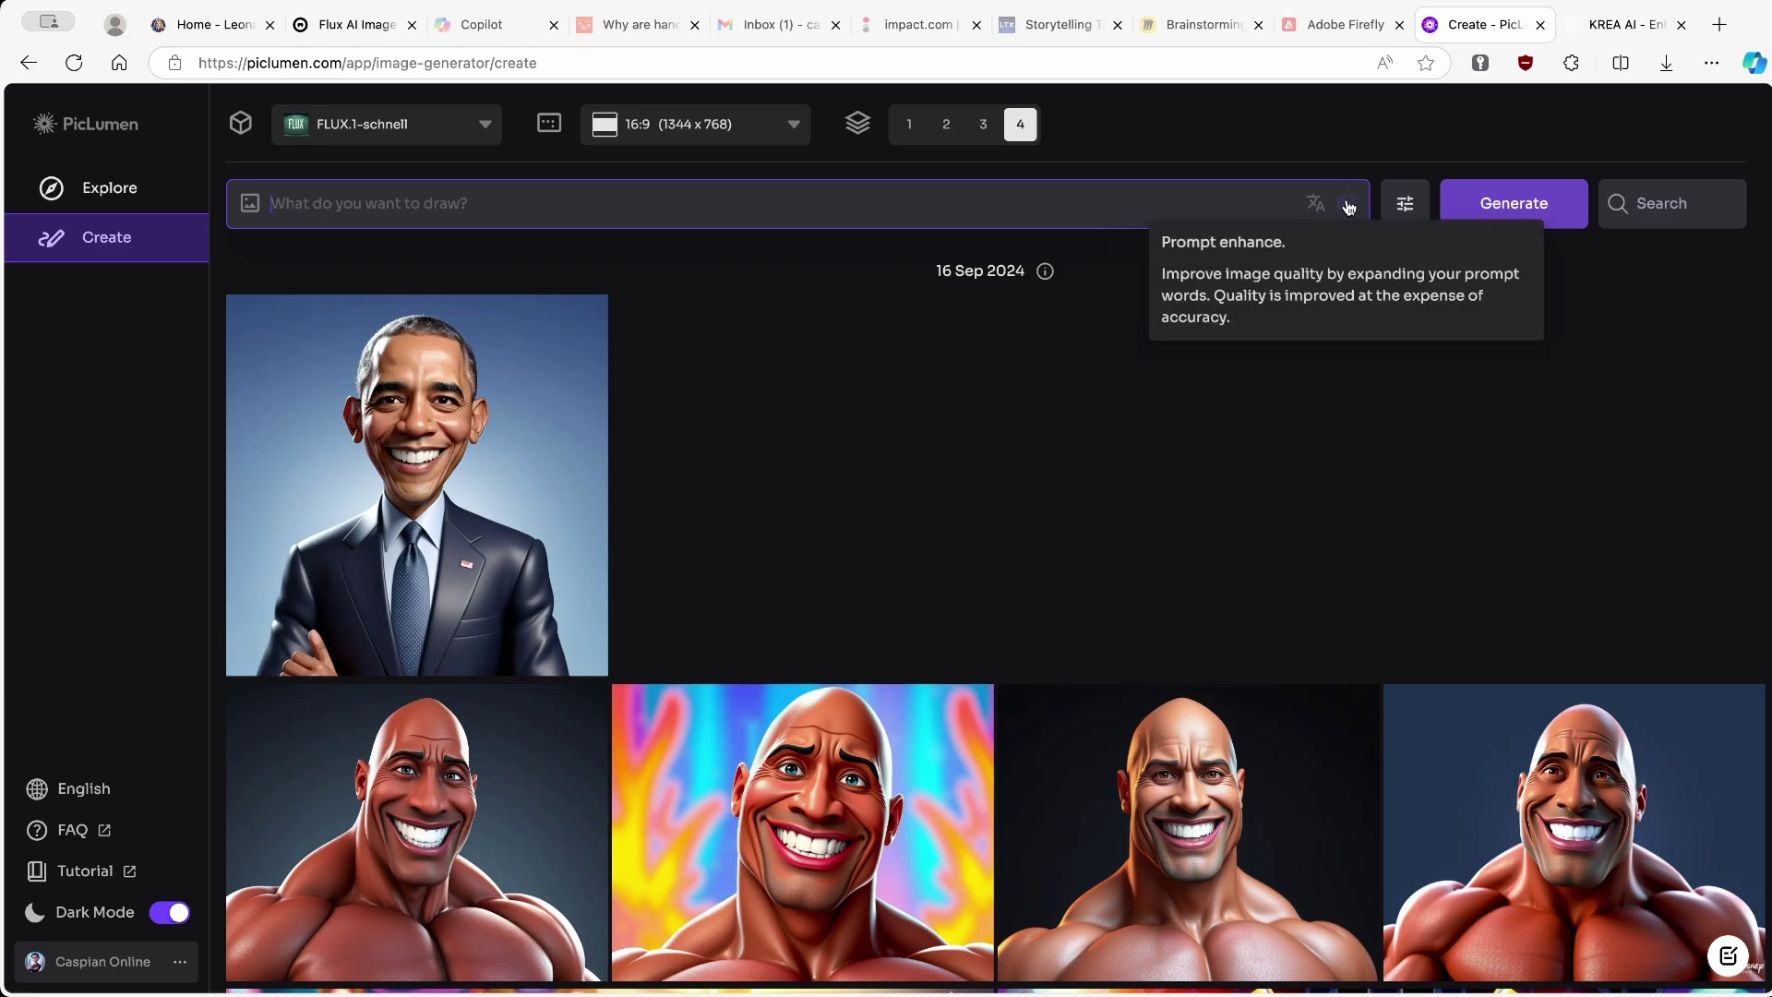
{"action": "key", "text": "ctrl+2"}
{"action": "left_click", "coordinate": [1629, 26]}
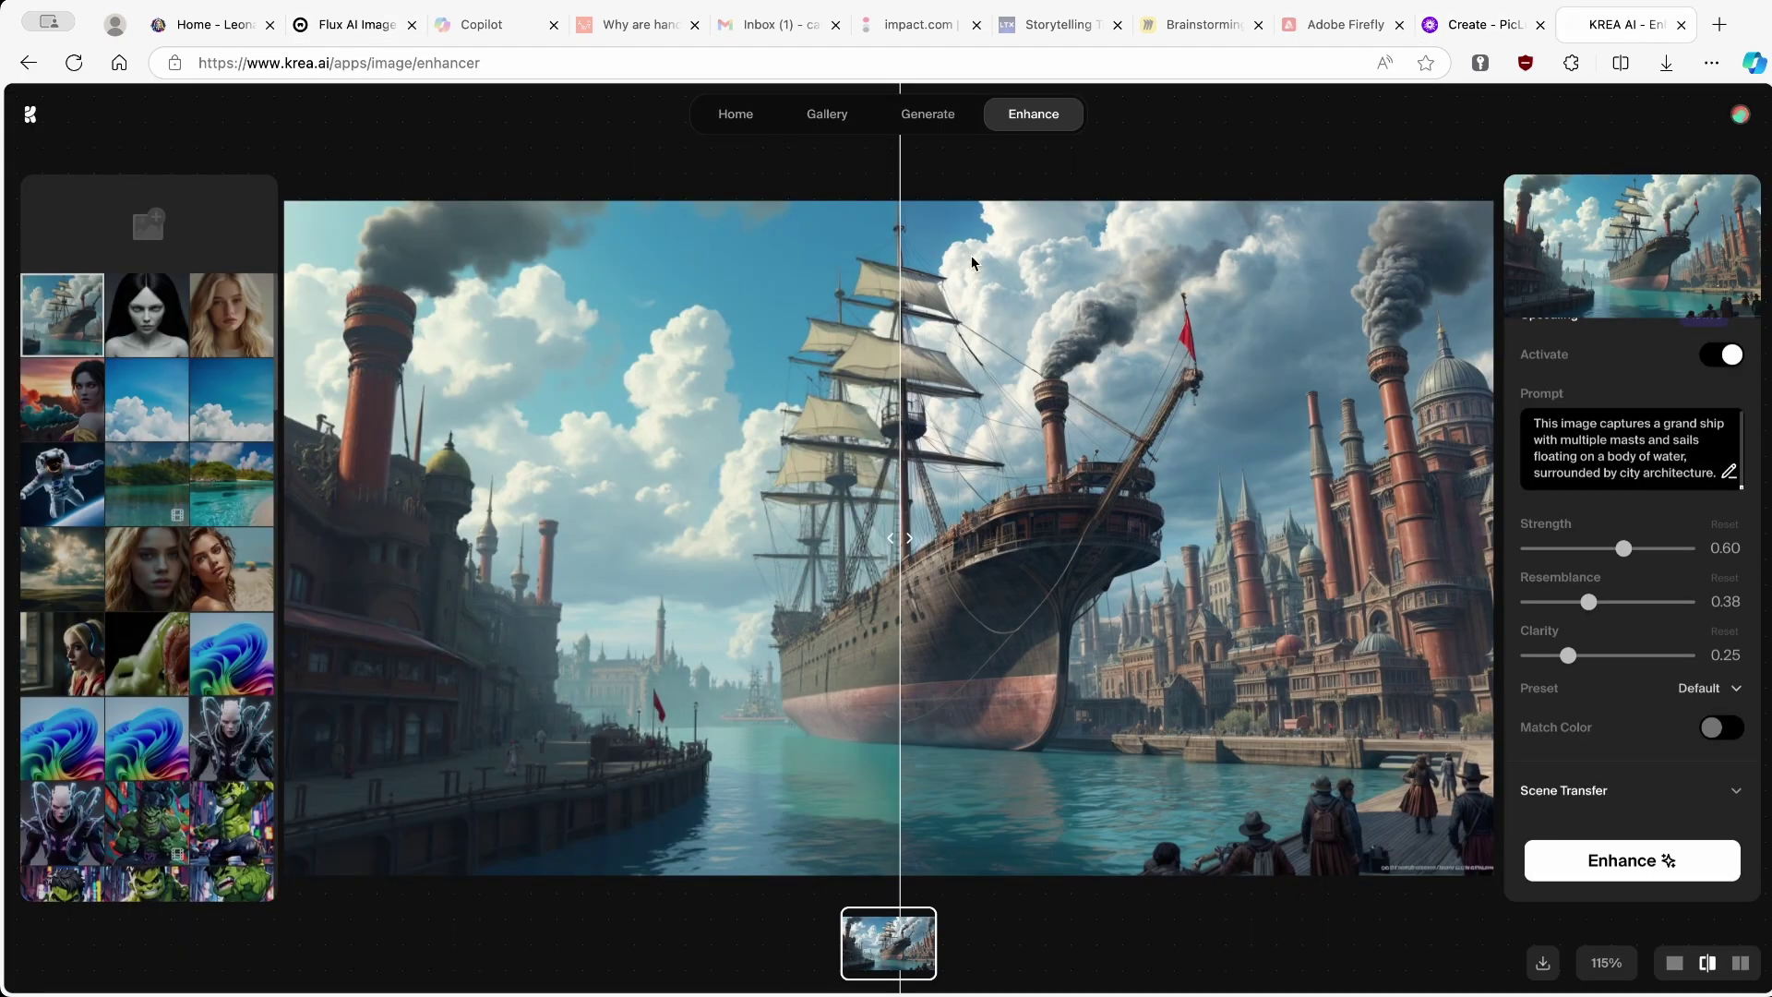
Copy the steampunk harbor prompt from KREA's earlier Flux generations, then return to PicLumen's Create page
{"action": "key", "text": "alt+Left"}
{"action": "mouse_move", "coordinate": [925, 127]}
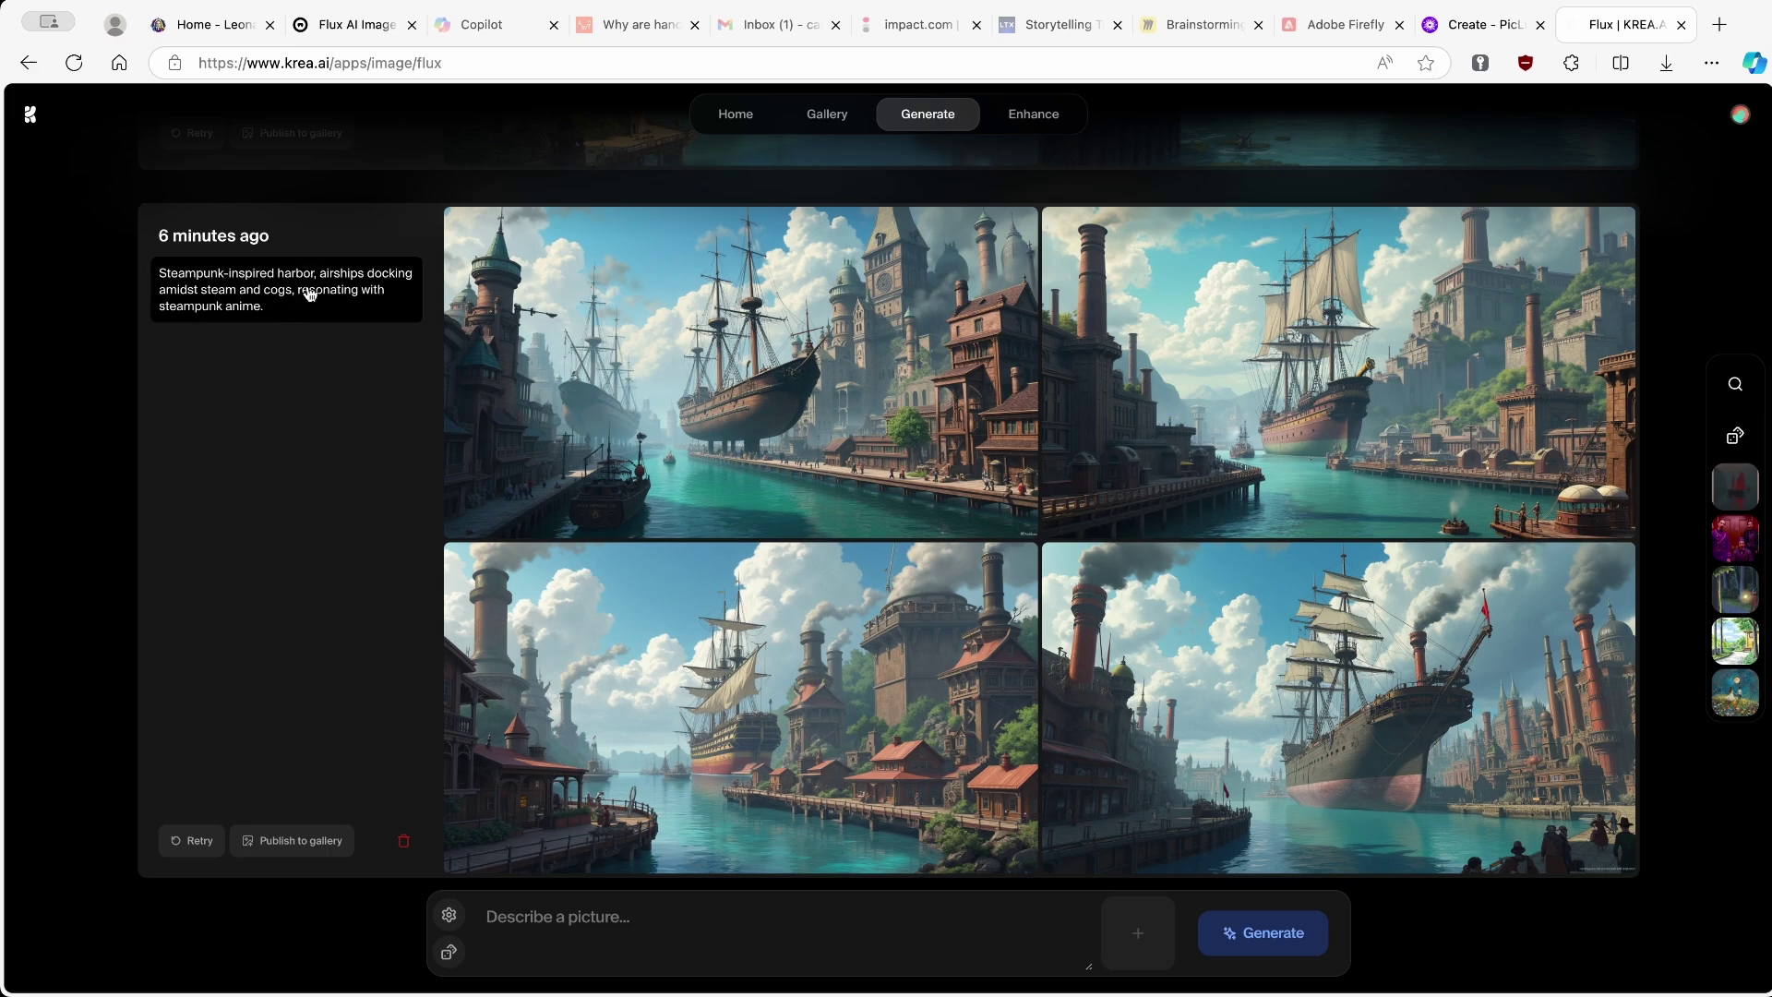
{"action": "key", "text": "ctrl+shift+Tab"}
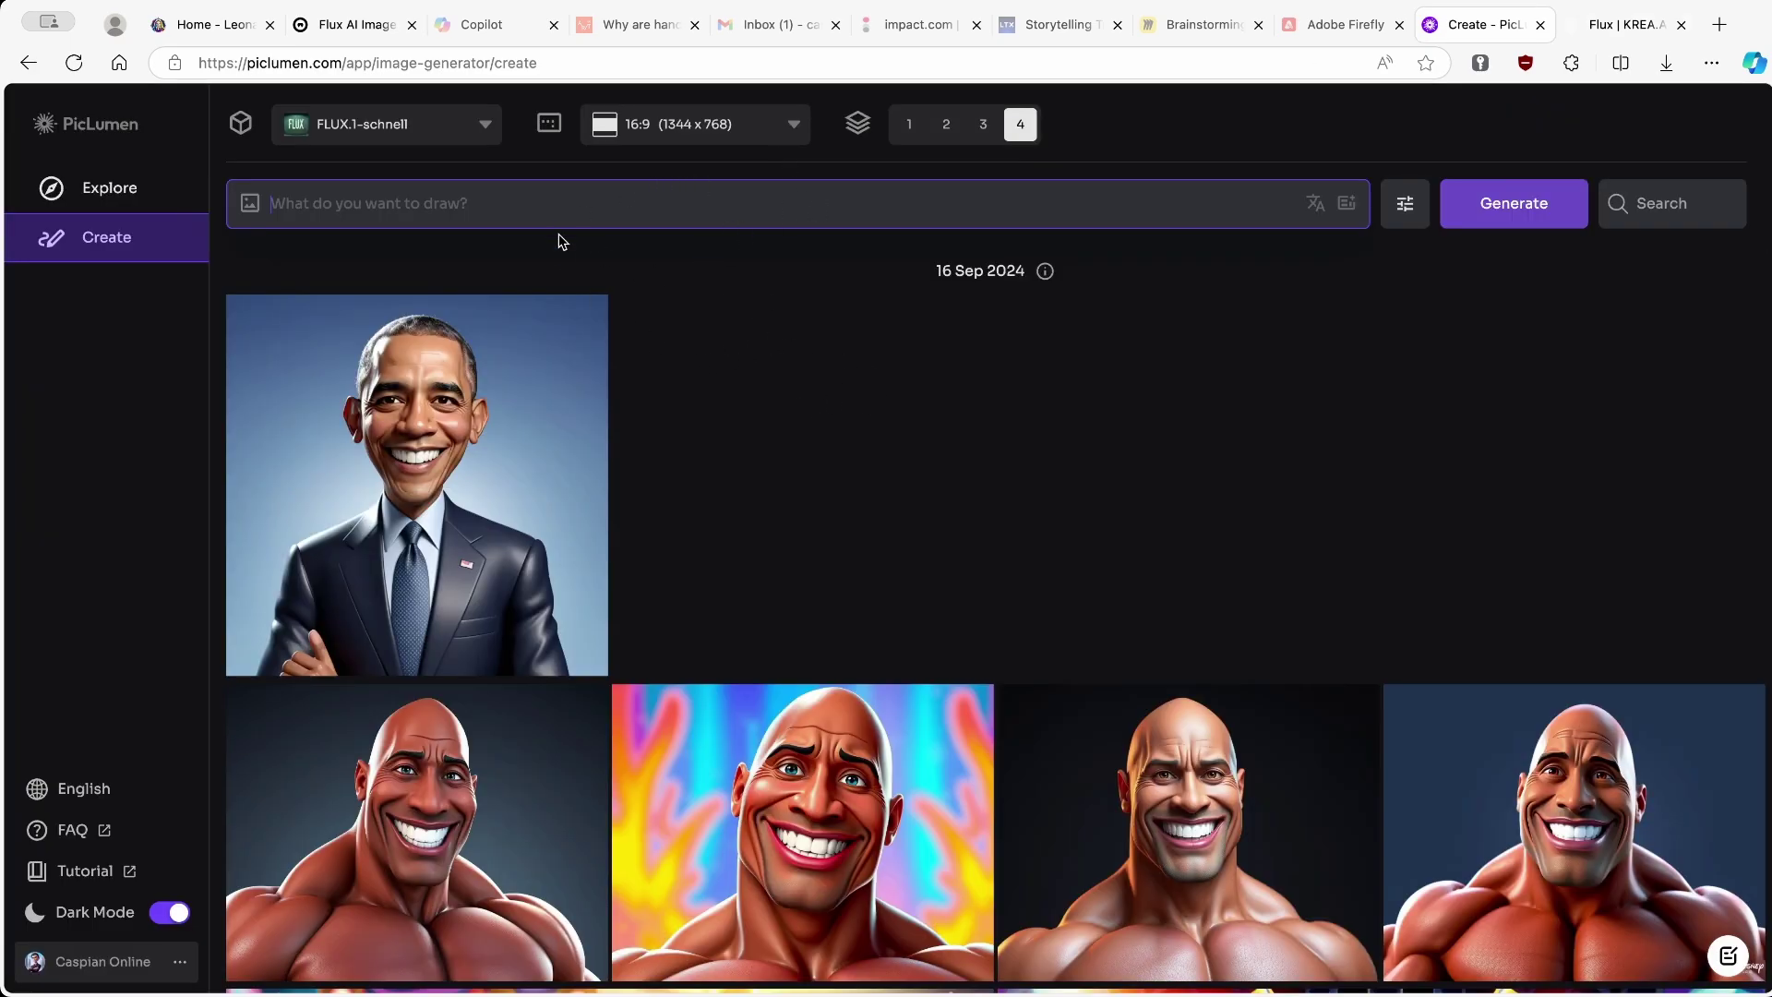
Paste the steampunk harbor prompt, enable Prompt enhance, and generate four FLUX.1-schnell images
{"action": "type", "text": "Steampunk-inspired harbor, airships docking amidst steam and cogs, resonating with steampunk anime."}
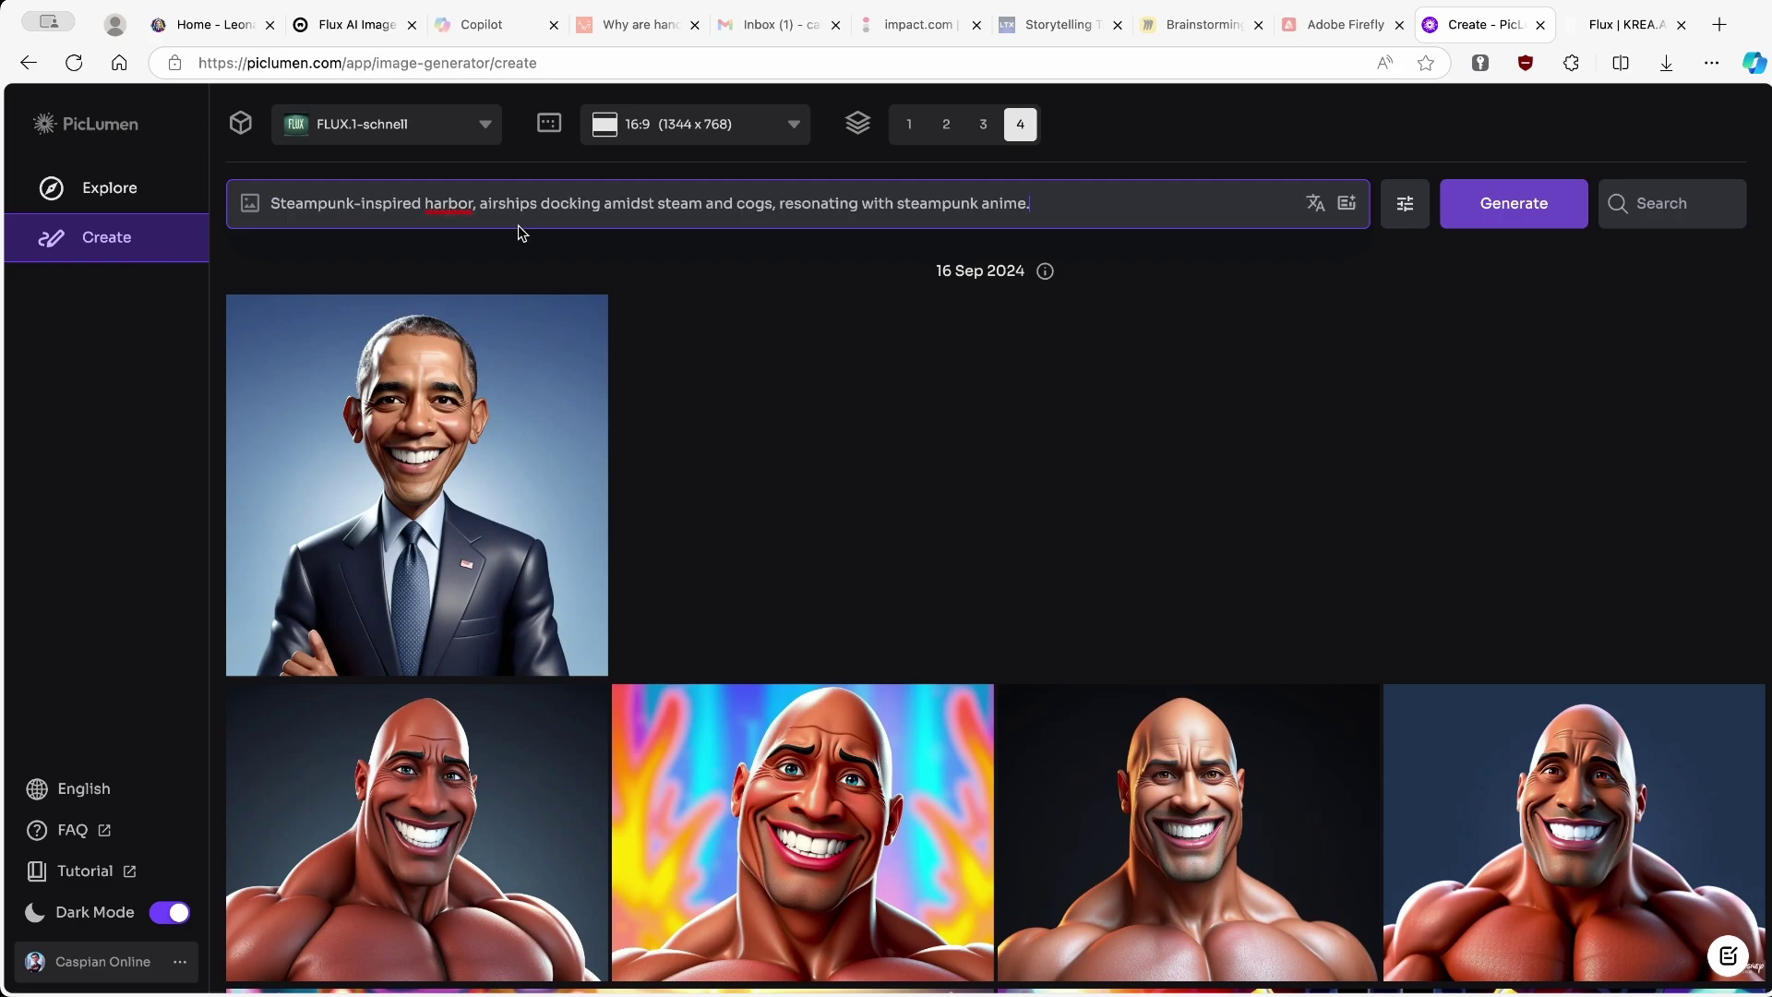
{"action": "left_click", "coordinate": [1347, 205]}
{"action": "left_click", "coordinate": [1404, 206]}
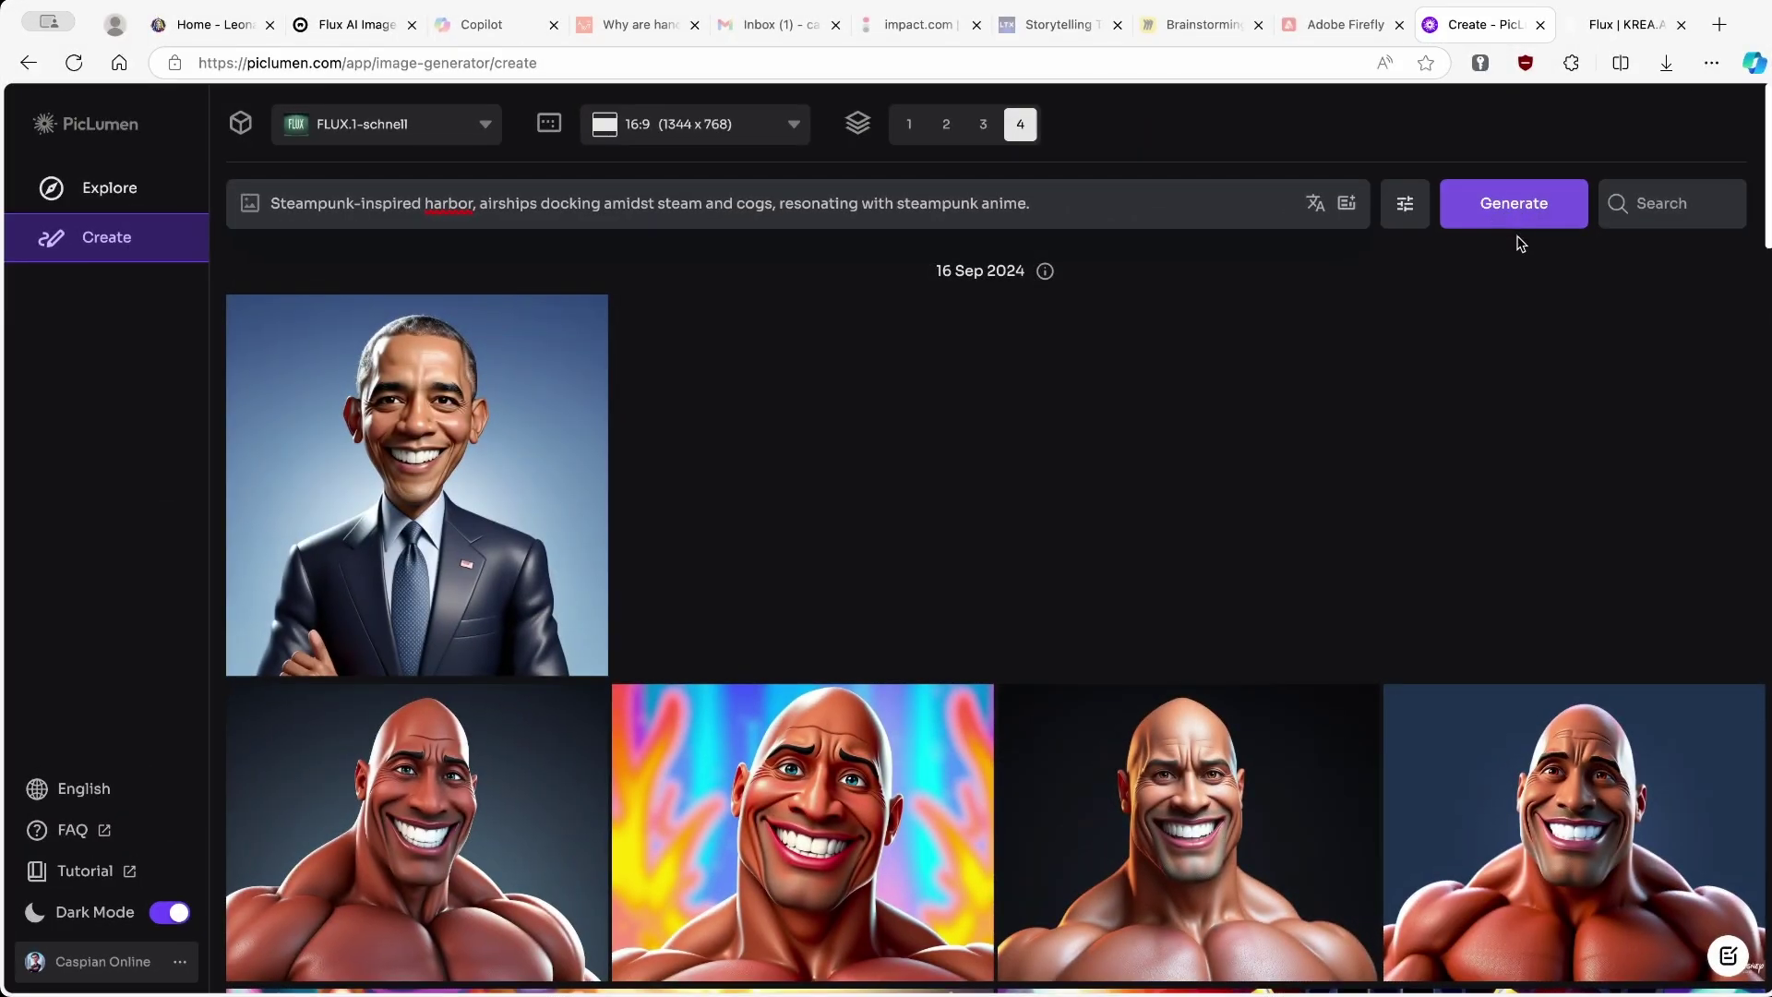
{"action": "left_click", "coordinate": [1515, 226]}
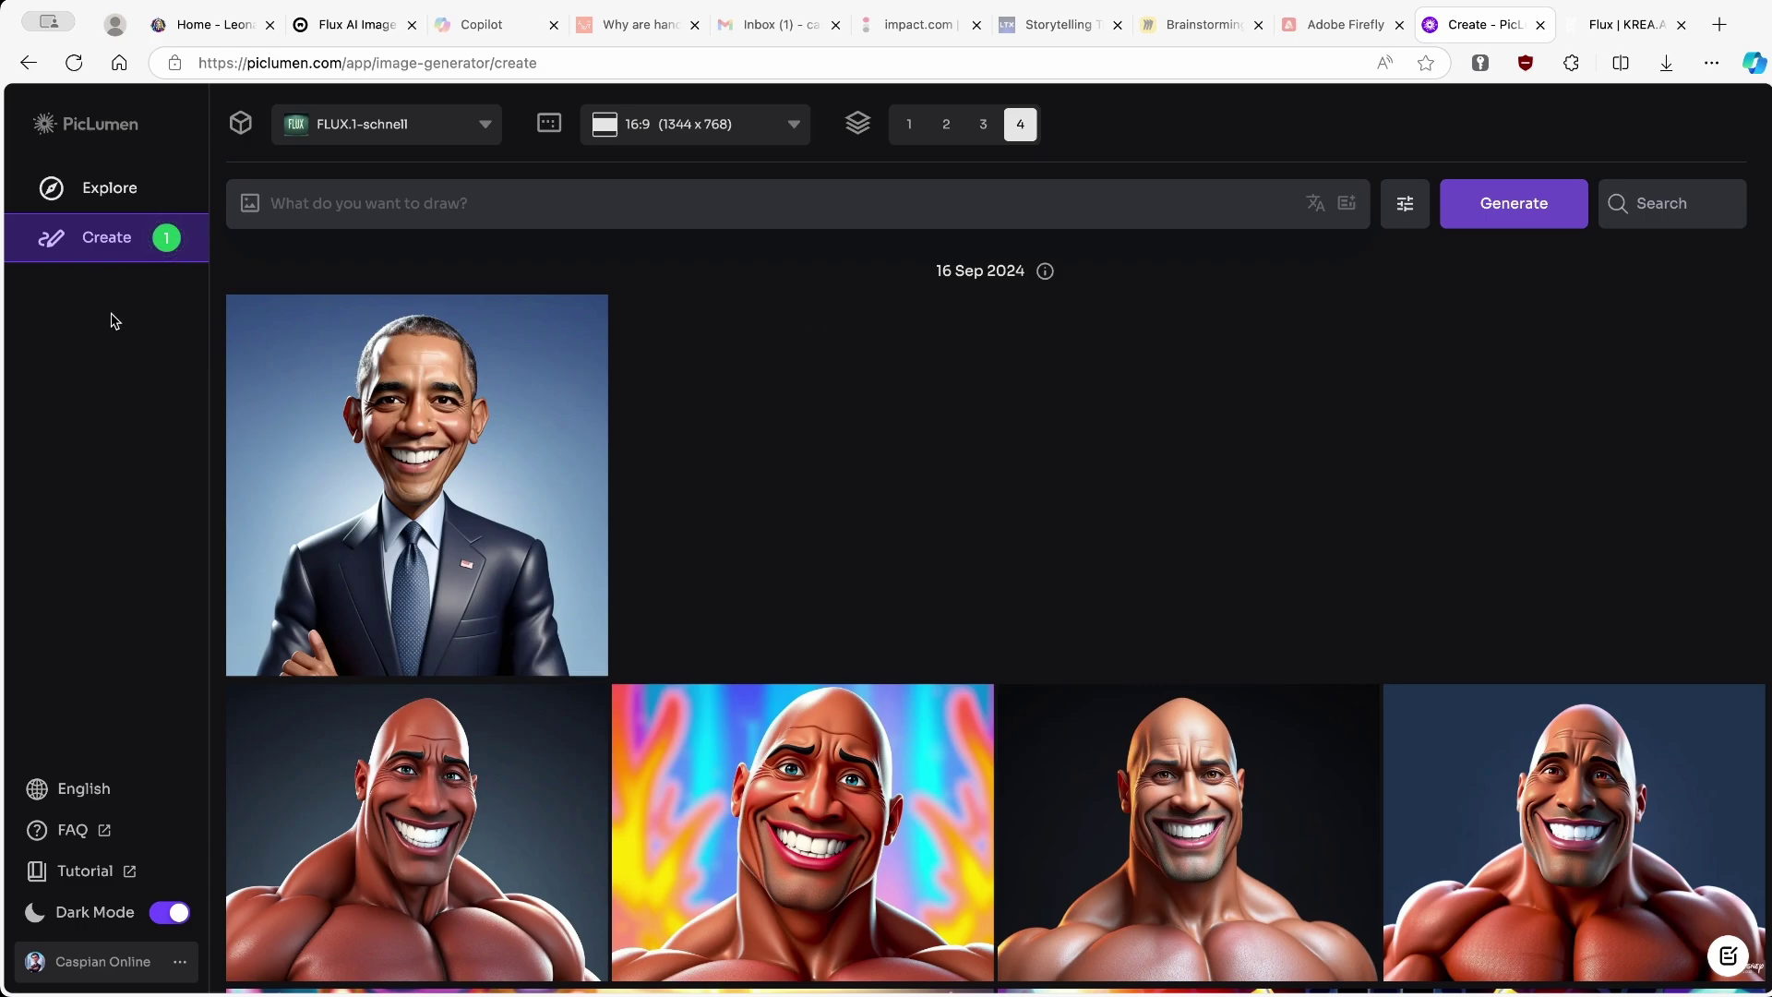
Browse the finished harbor images and open the airship-and-tall-ships one (1344 x 768) in detail
{"action": "mouse_move", "coordinate": [150, 246]}
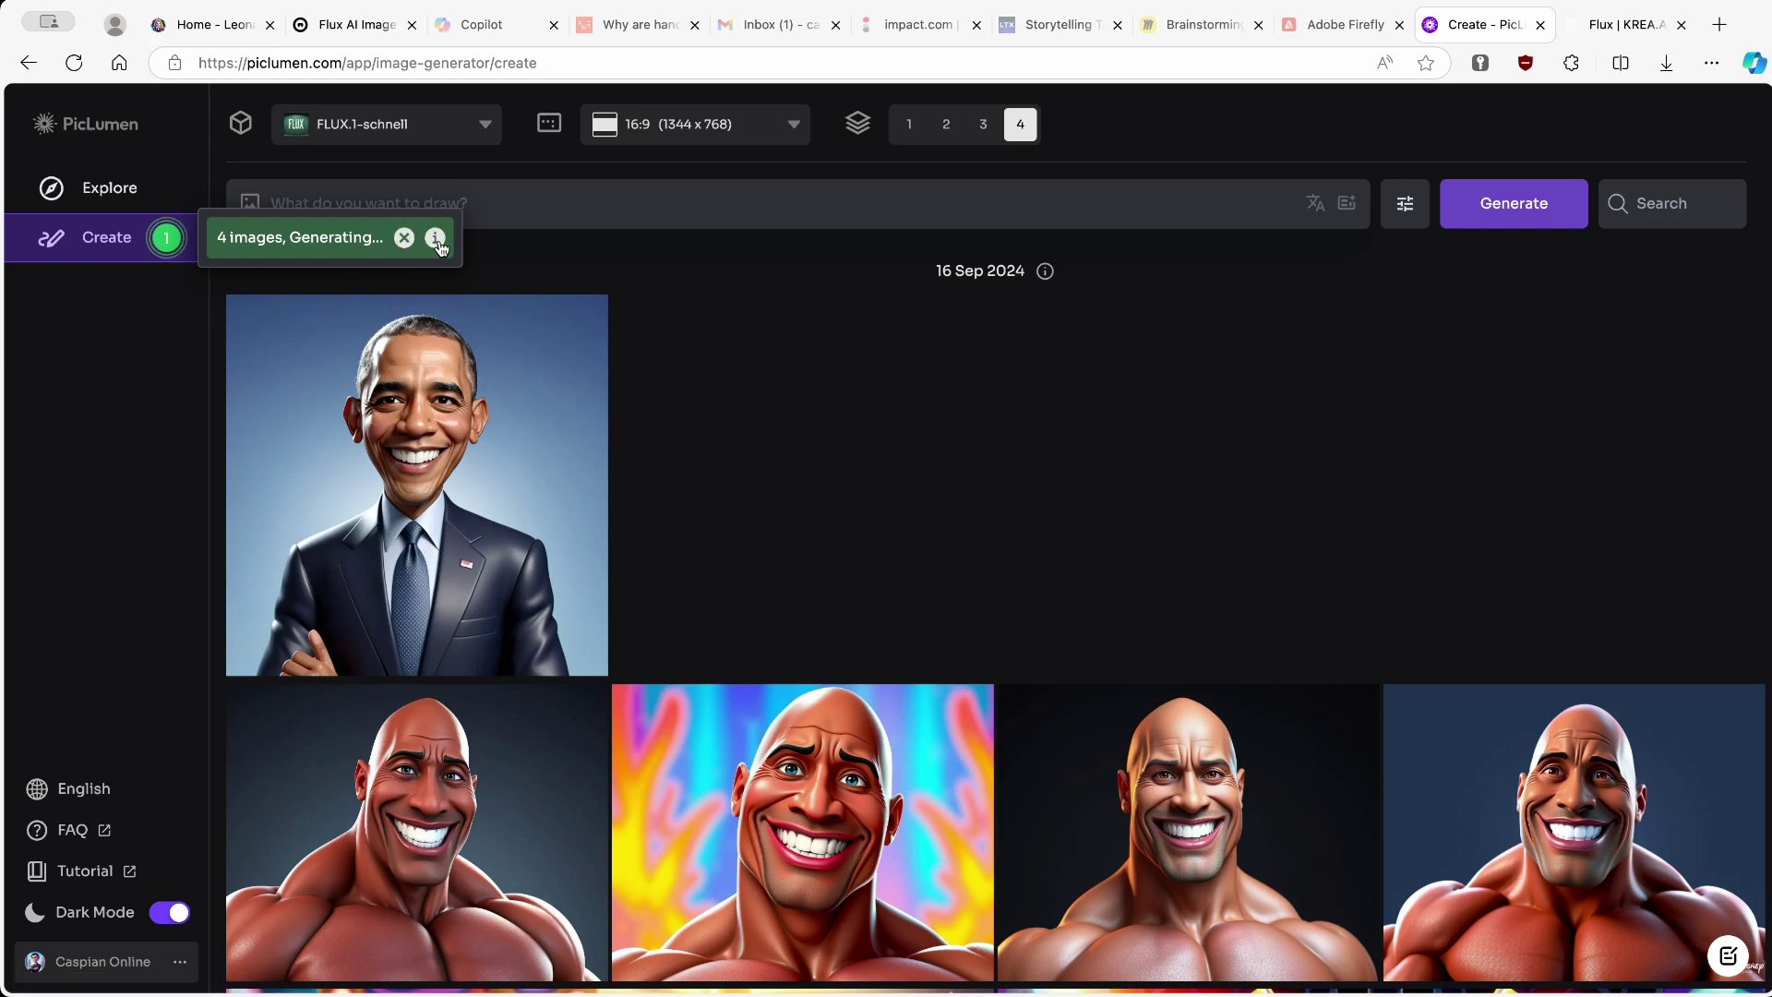
{"action": "mouse_move", "coordinate": [436, 242]}
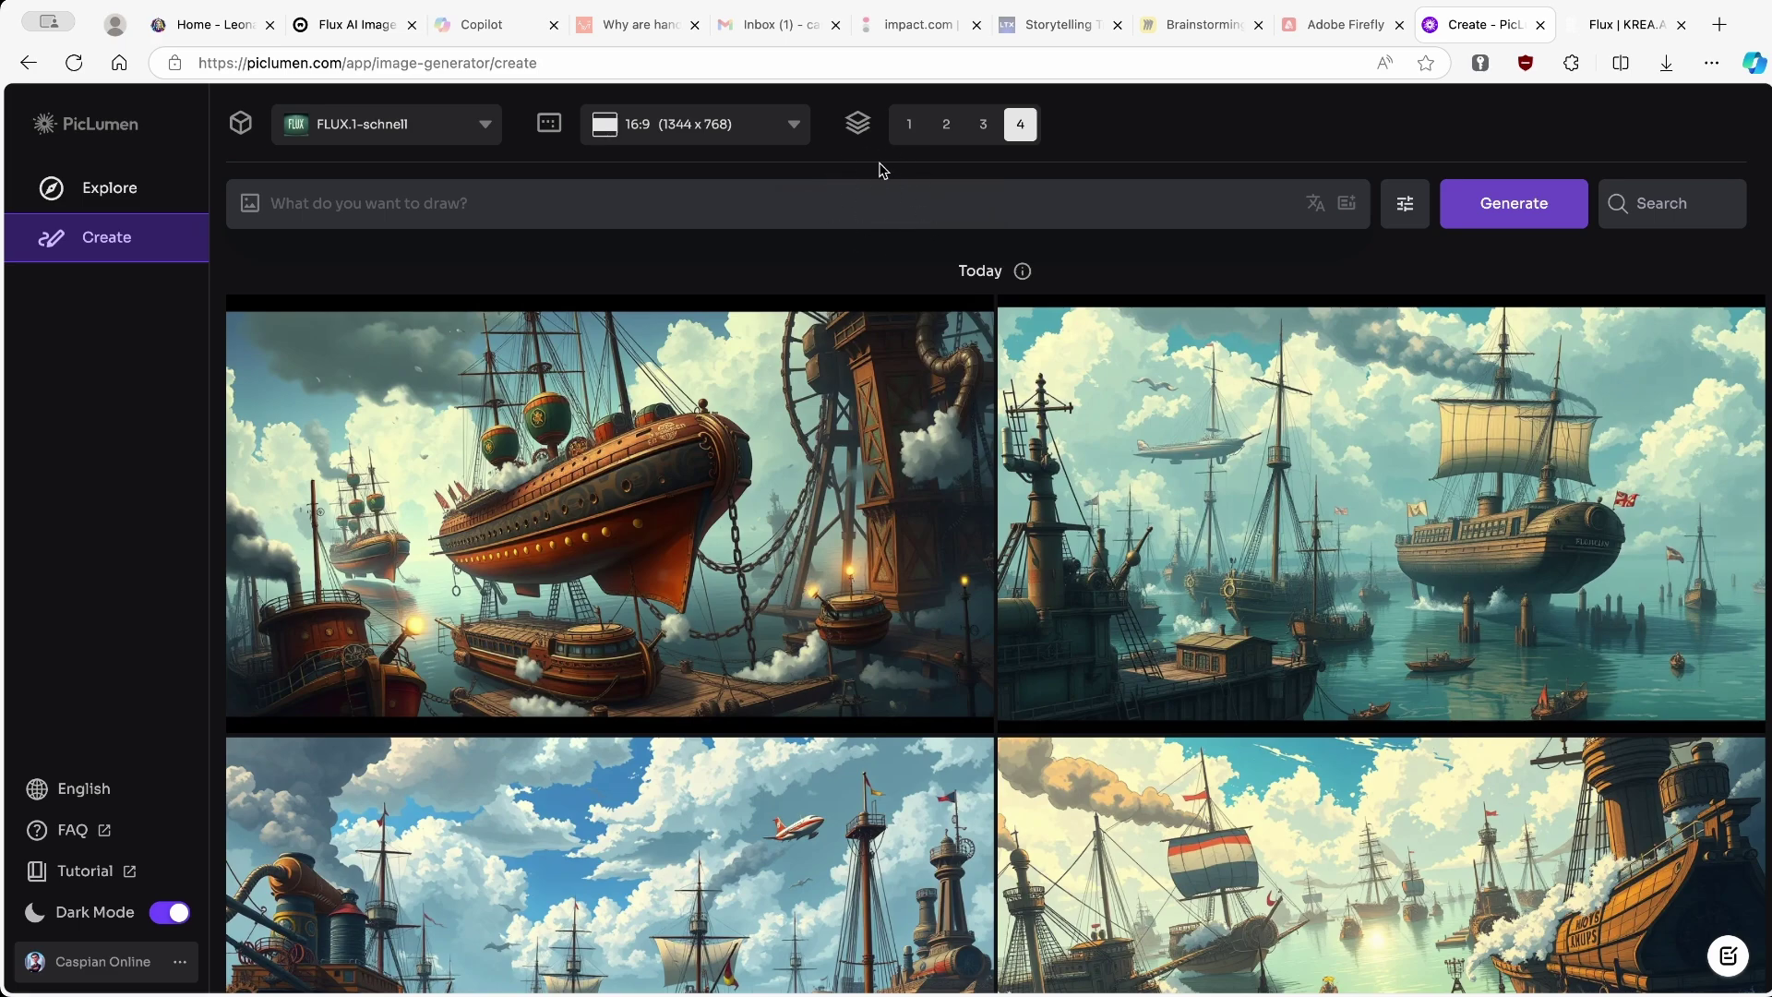
{"action": "scroll", "coordinate": [1081, 437], "scroll_direction": "down", "scroll_amount": 2}
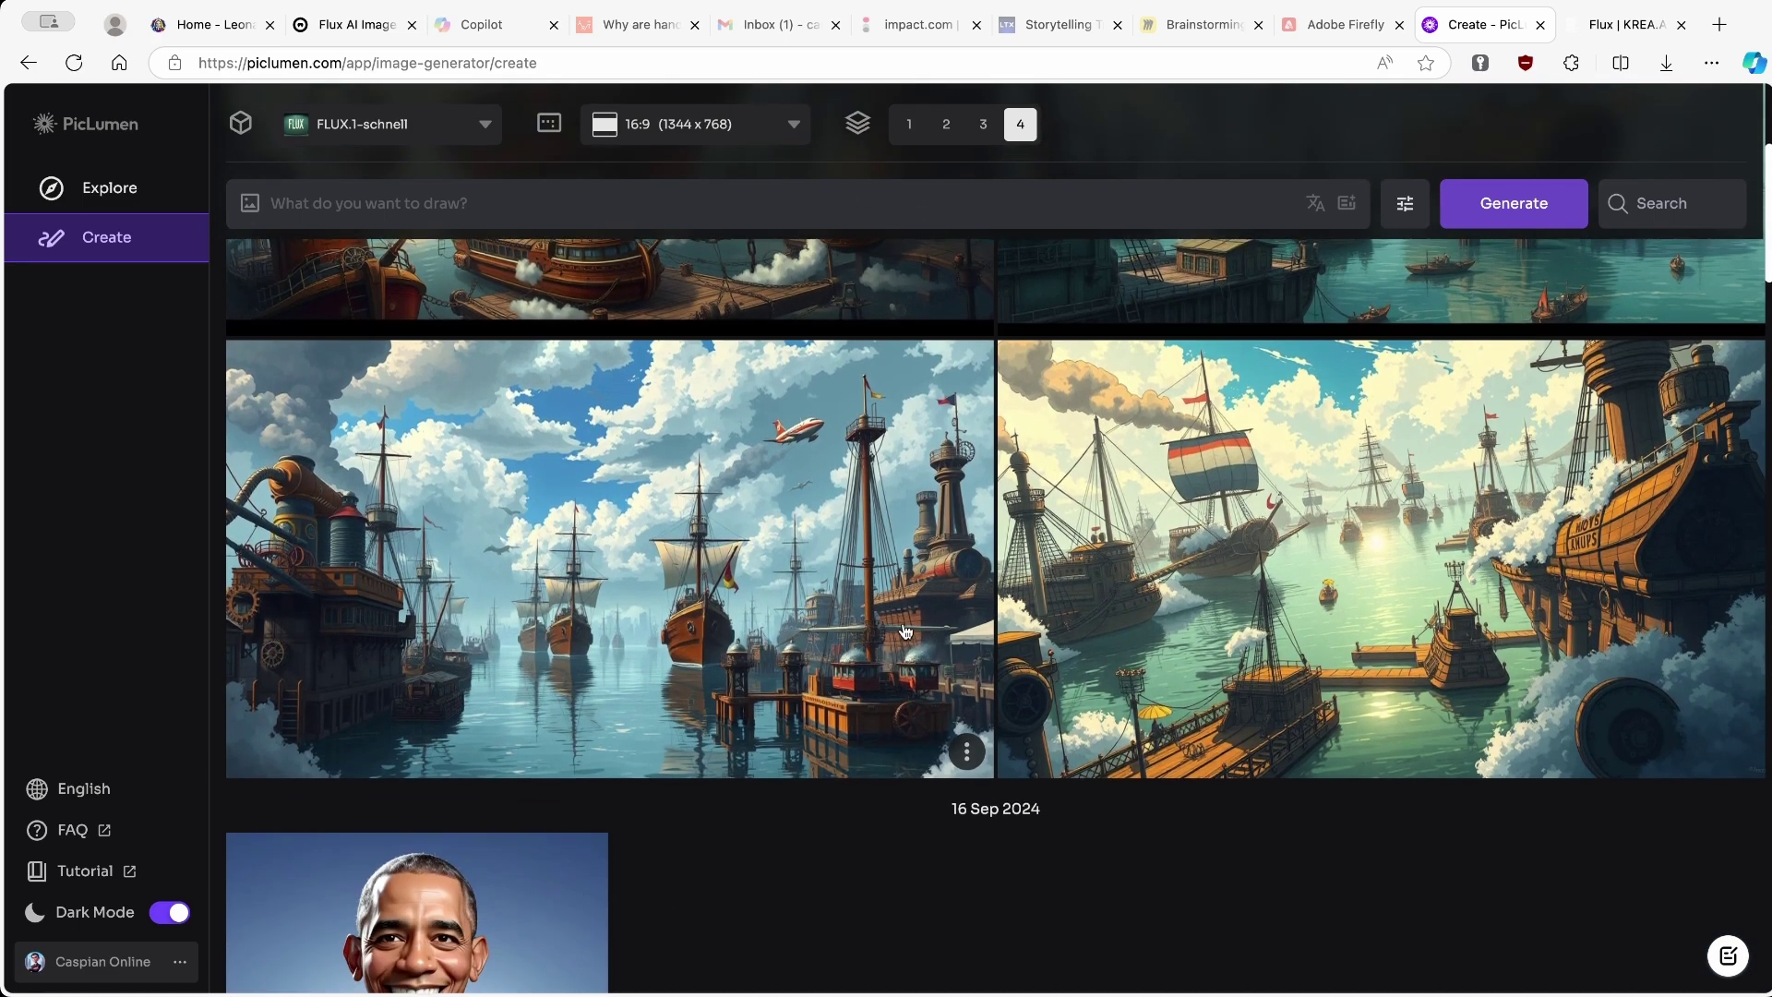
{"action": "scroll", "coordinate": [886, 505], "scroll_direction": "down", "scroll_amount": 2}
{"action": "scroll", "coordinate": [735, 489], "scroll_direction": "up", "scroll_amount": 3}
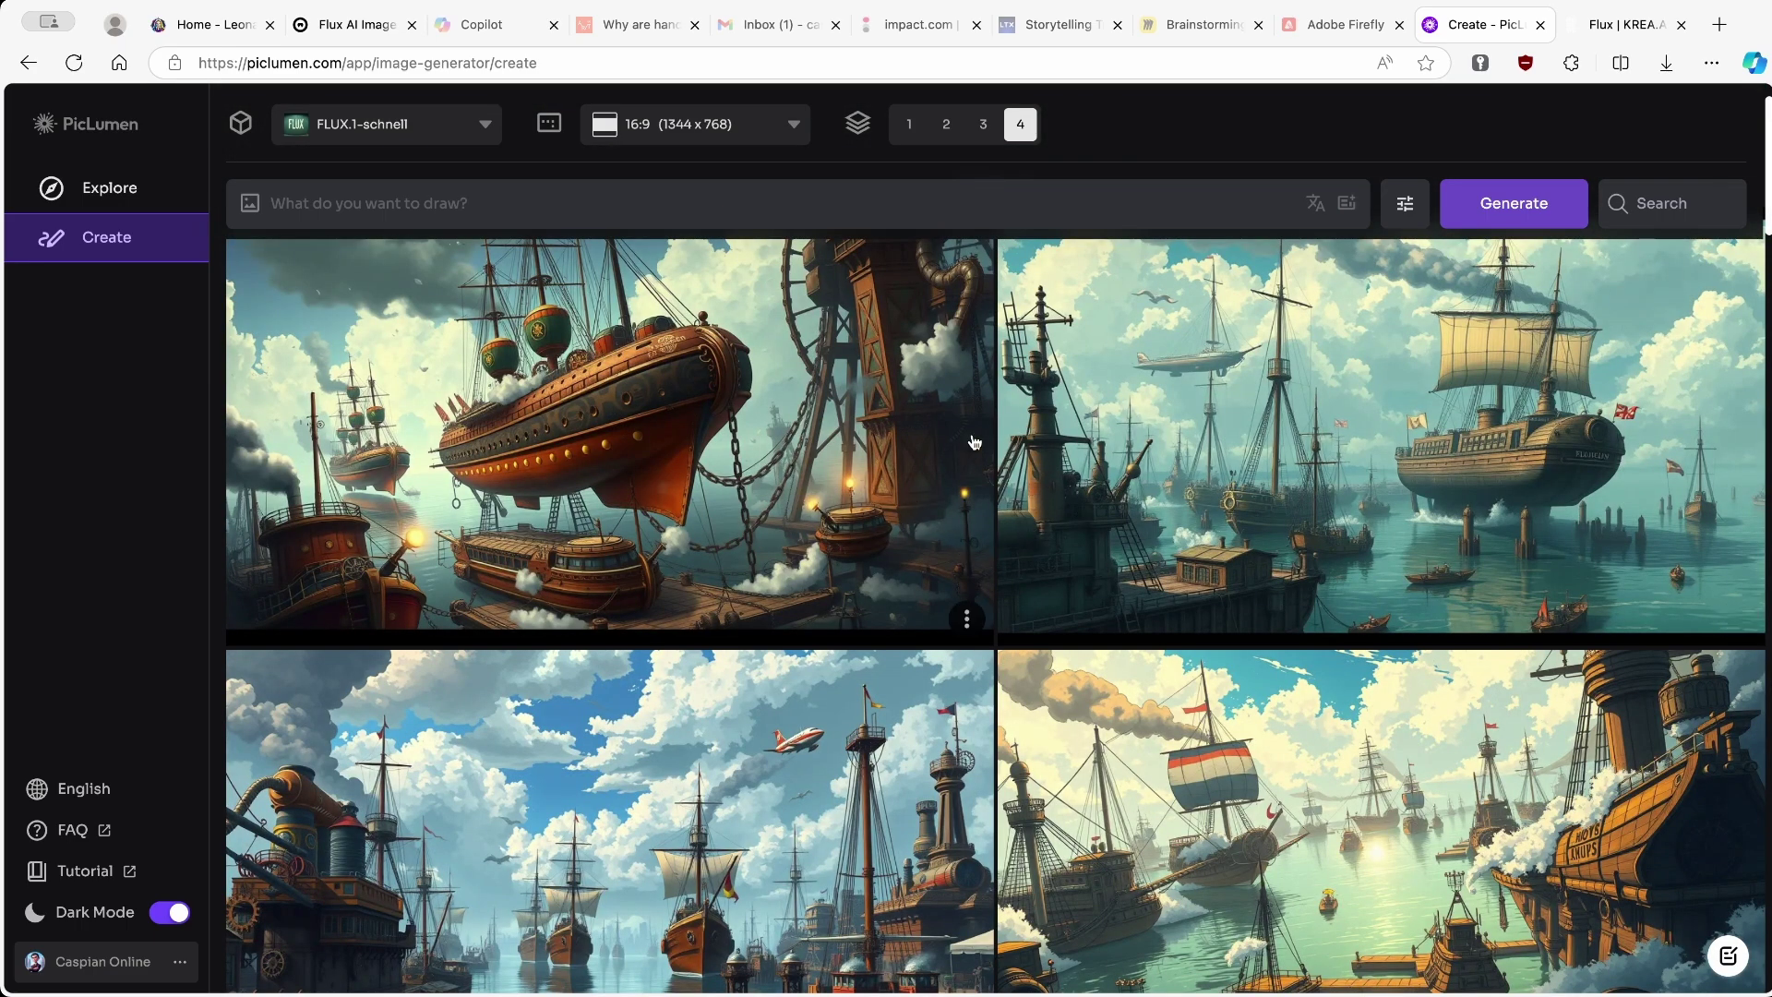
{"action": "scroll", "coordinate": [871, 408], "scroll_direction": "down", "scroll_amount": 2}
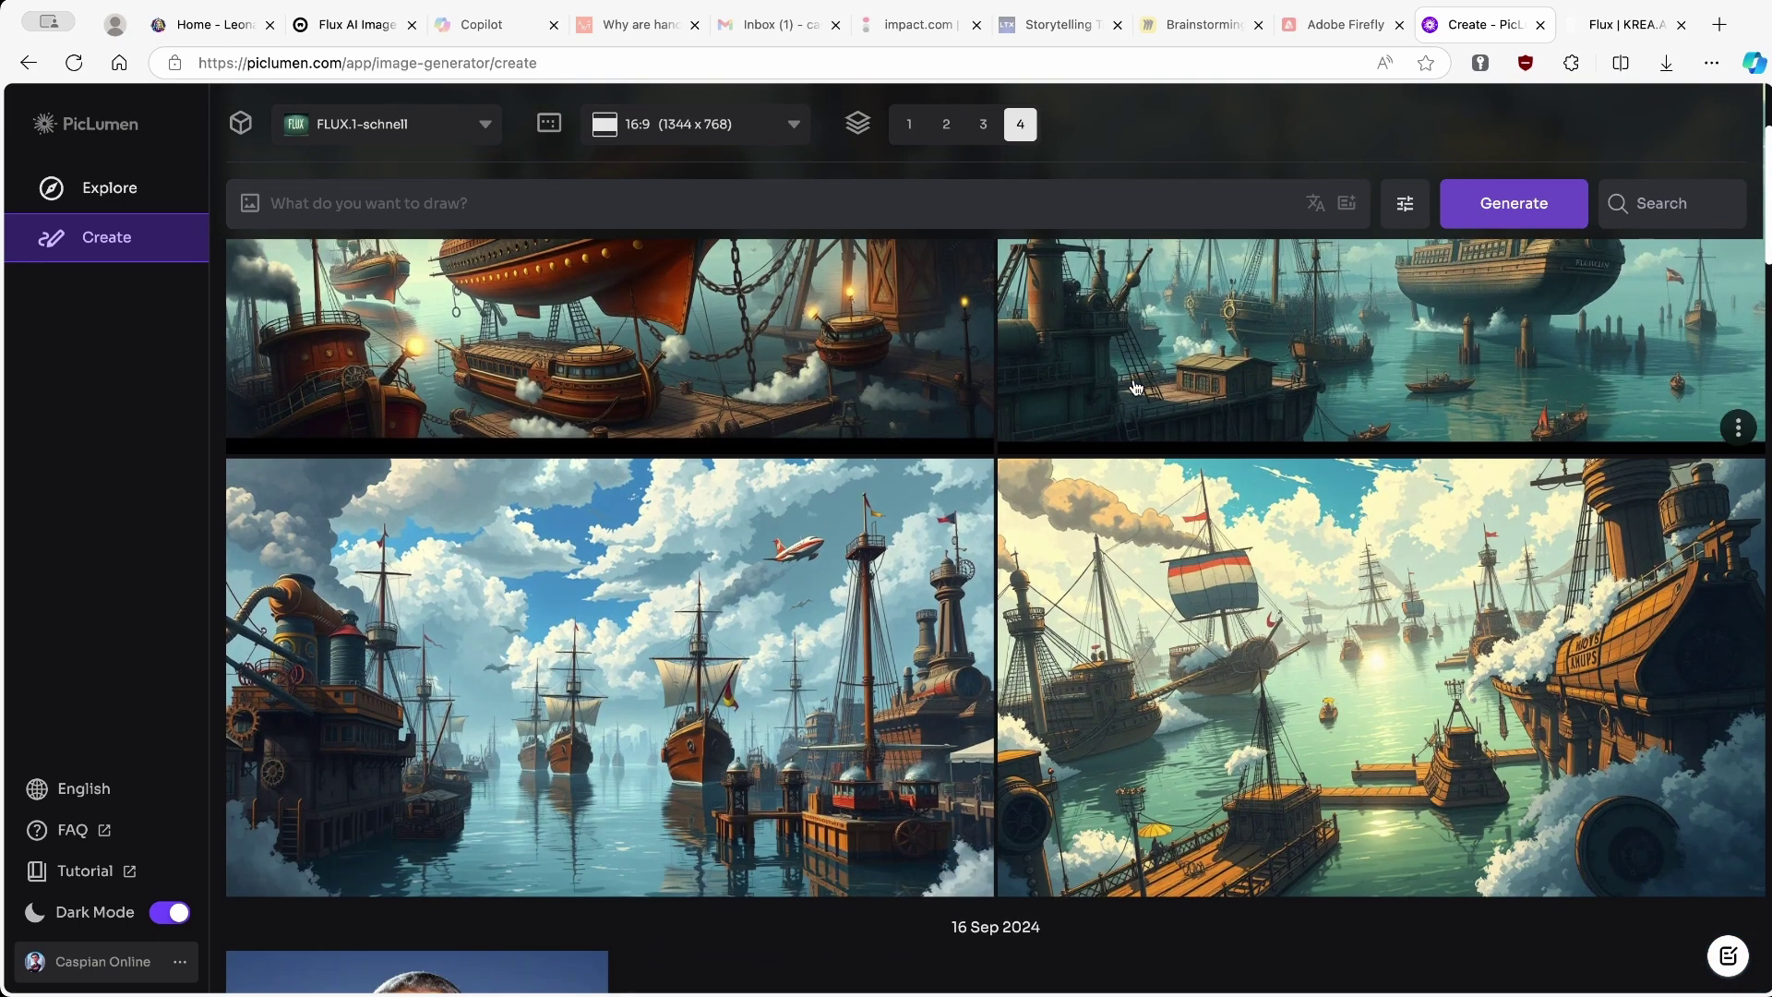
{"action": "scroll", "coordinate": [959, 513], "scroll_direction": "up", "scroll_amount": 3}
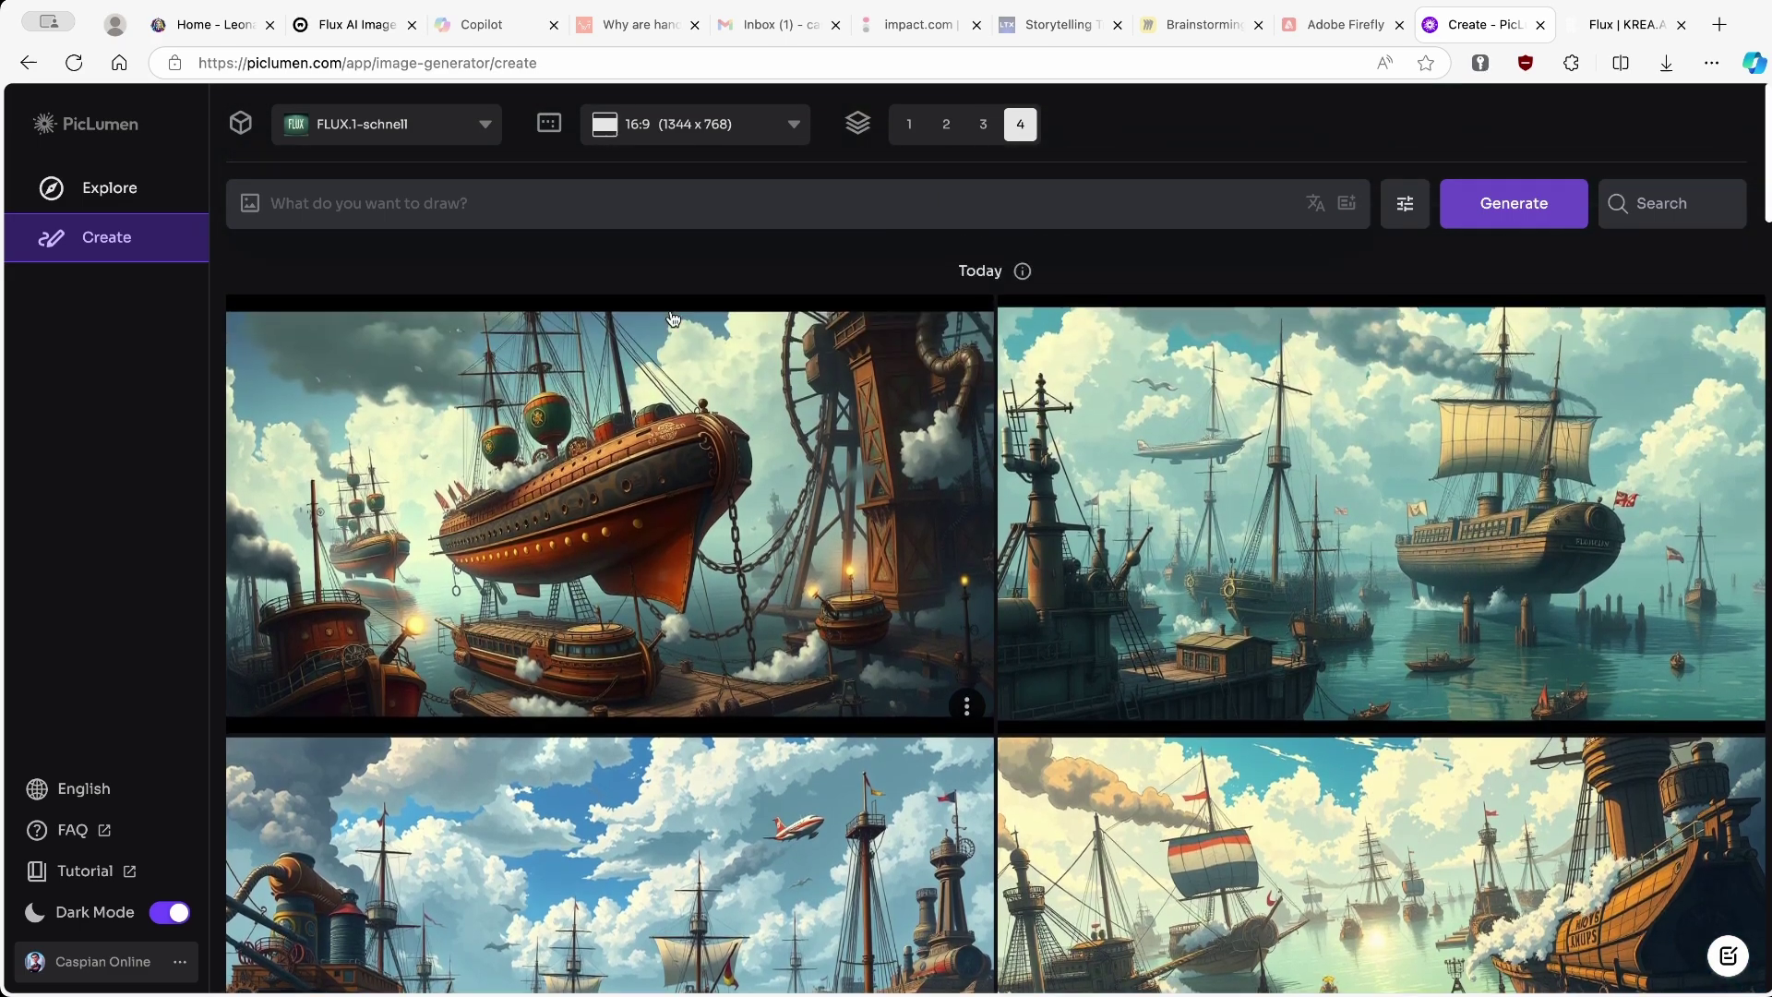
{"action": "scroll", "coordinate": [973, 452], "scroll_direction": "down", "scroll_amount": 2}
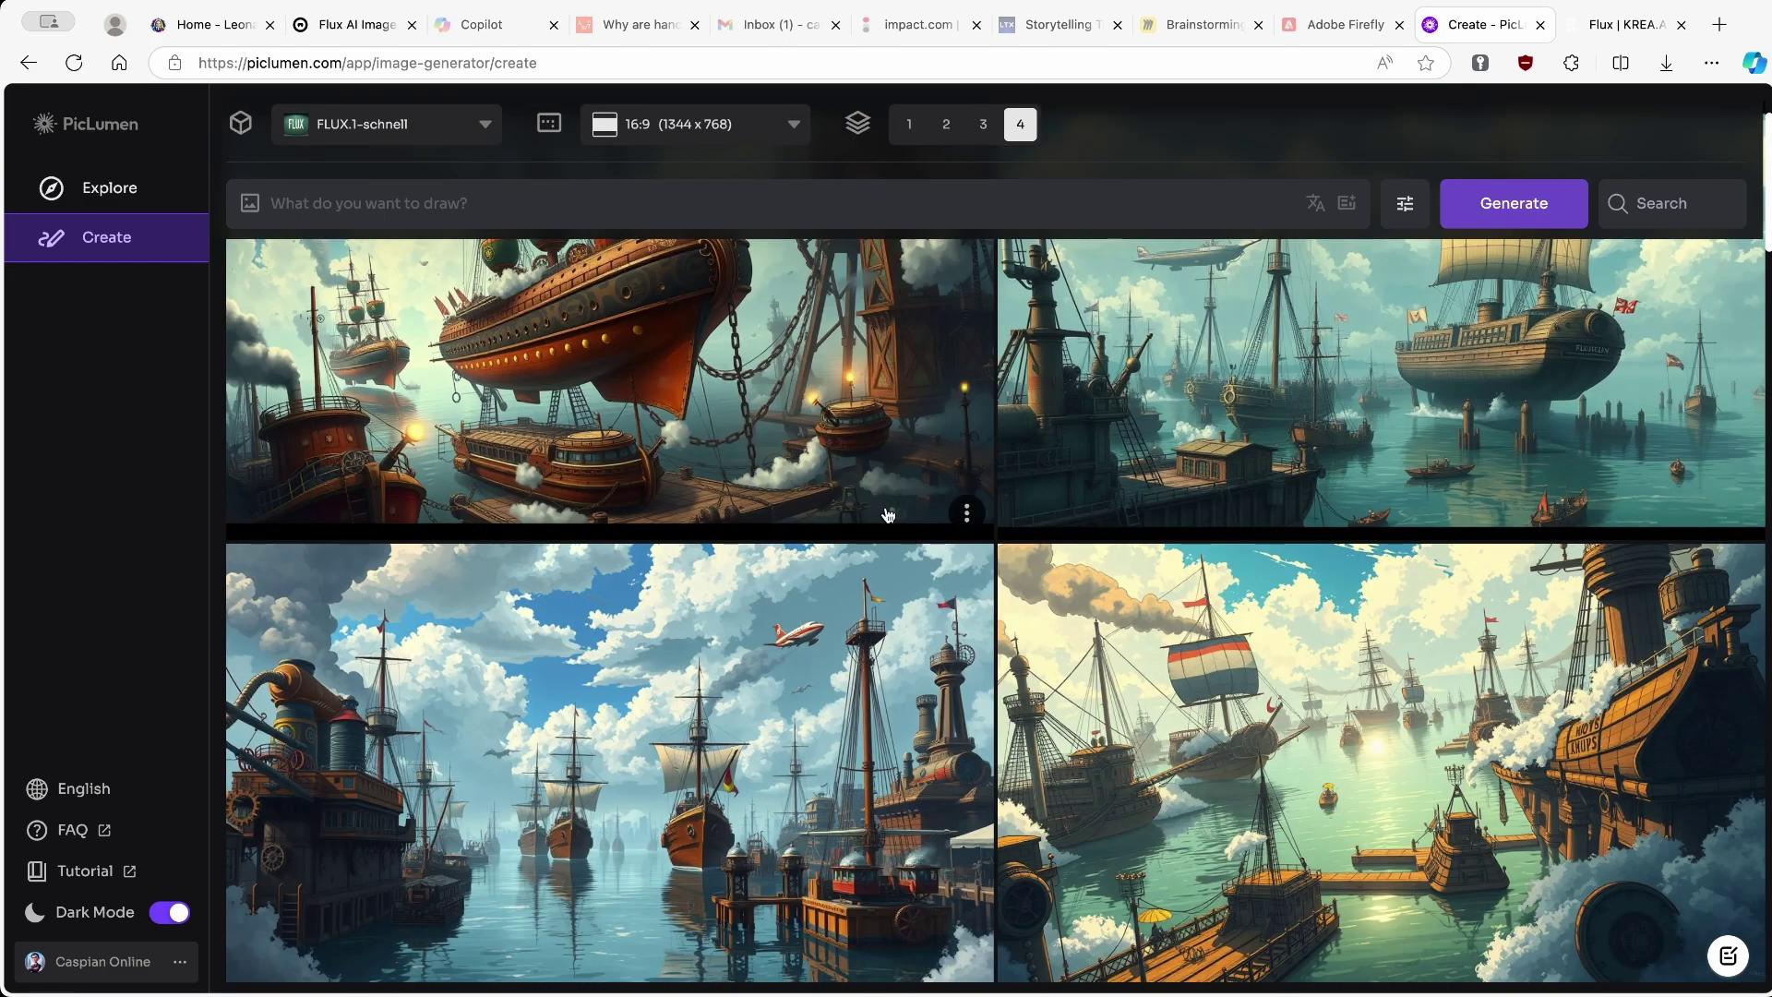
{"action": "scroll", "coordinate": [729, 505], "scroll_direction": "up", "scroll_amount": 1}
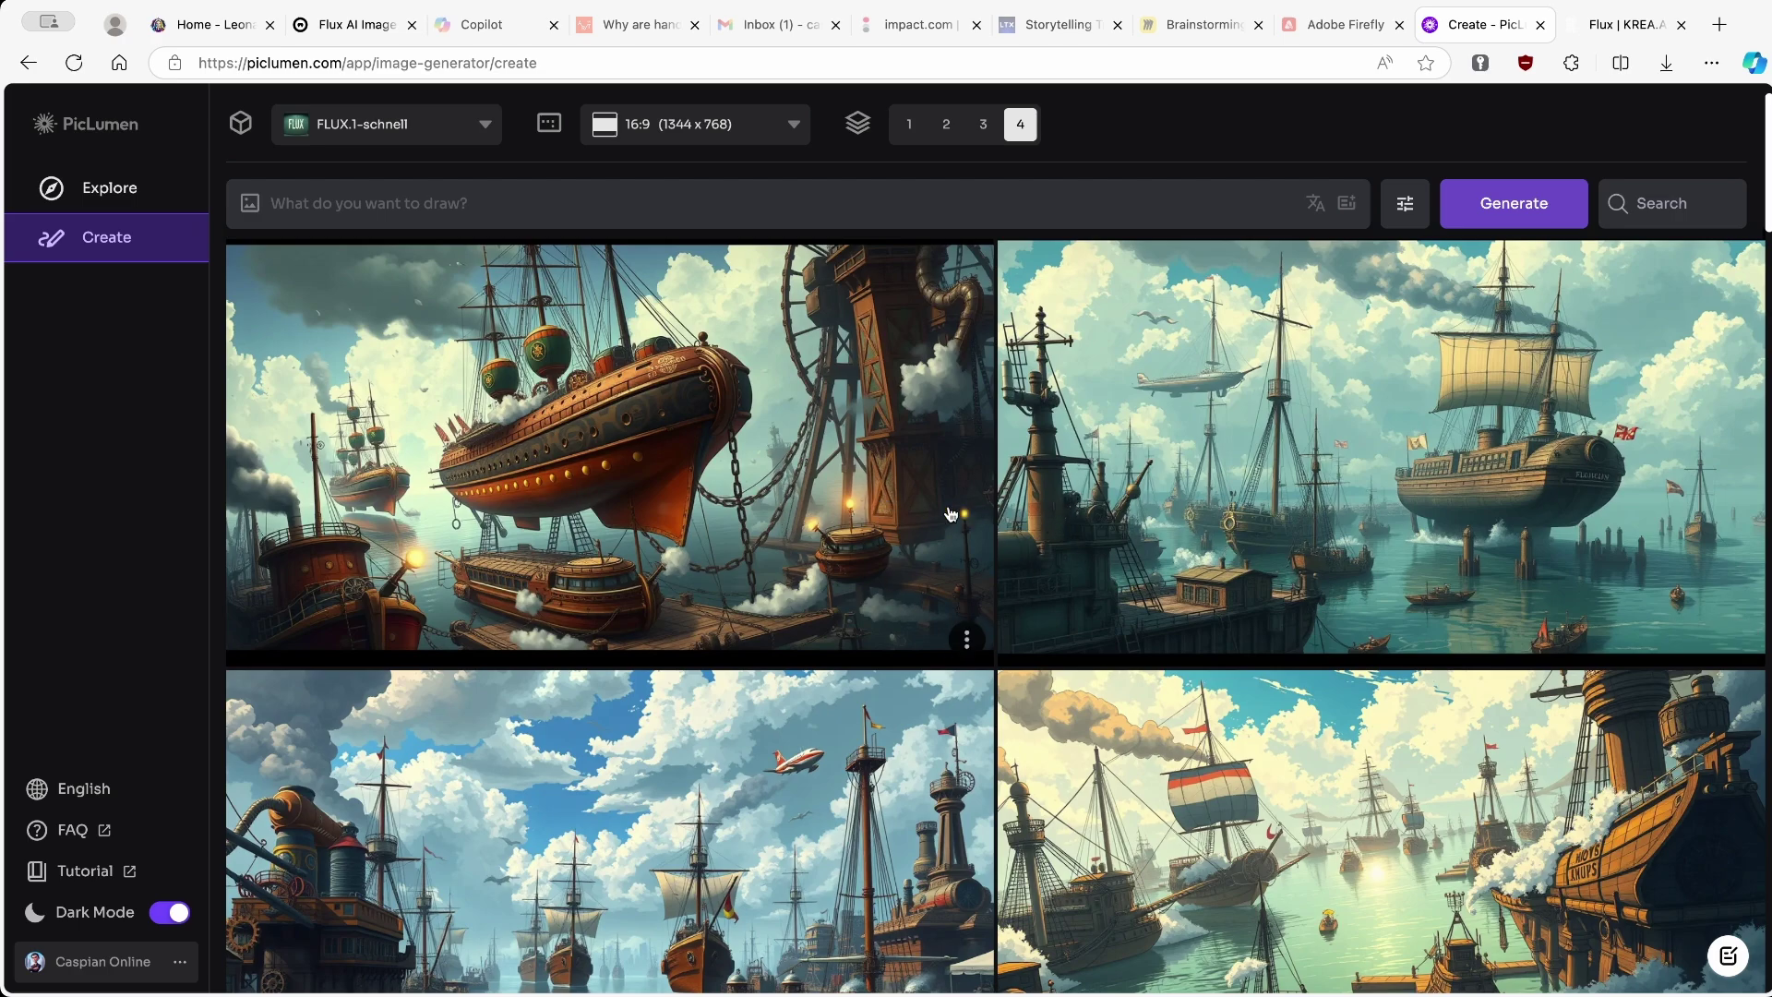
{"action": "scroll", "coordinate": [952, 515], "scroll_direction": "down", "scroll_amount": 2}
{"action": "scroll", "coordinate": [1015, 556], "scroll_direction": "up", "scroll_amount": 1}
{"action": "scroll", "coordinate": [1015, 556], "scroll_direction": "down", "scroll_amount": 2}
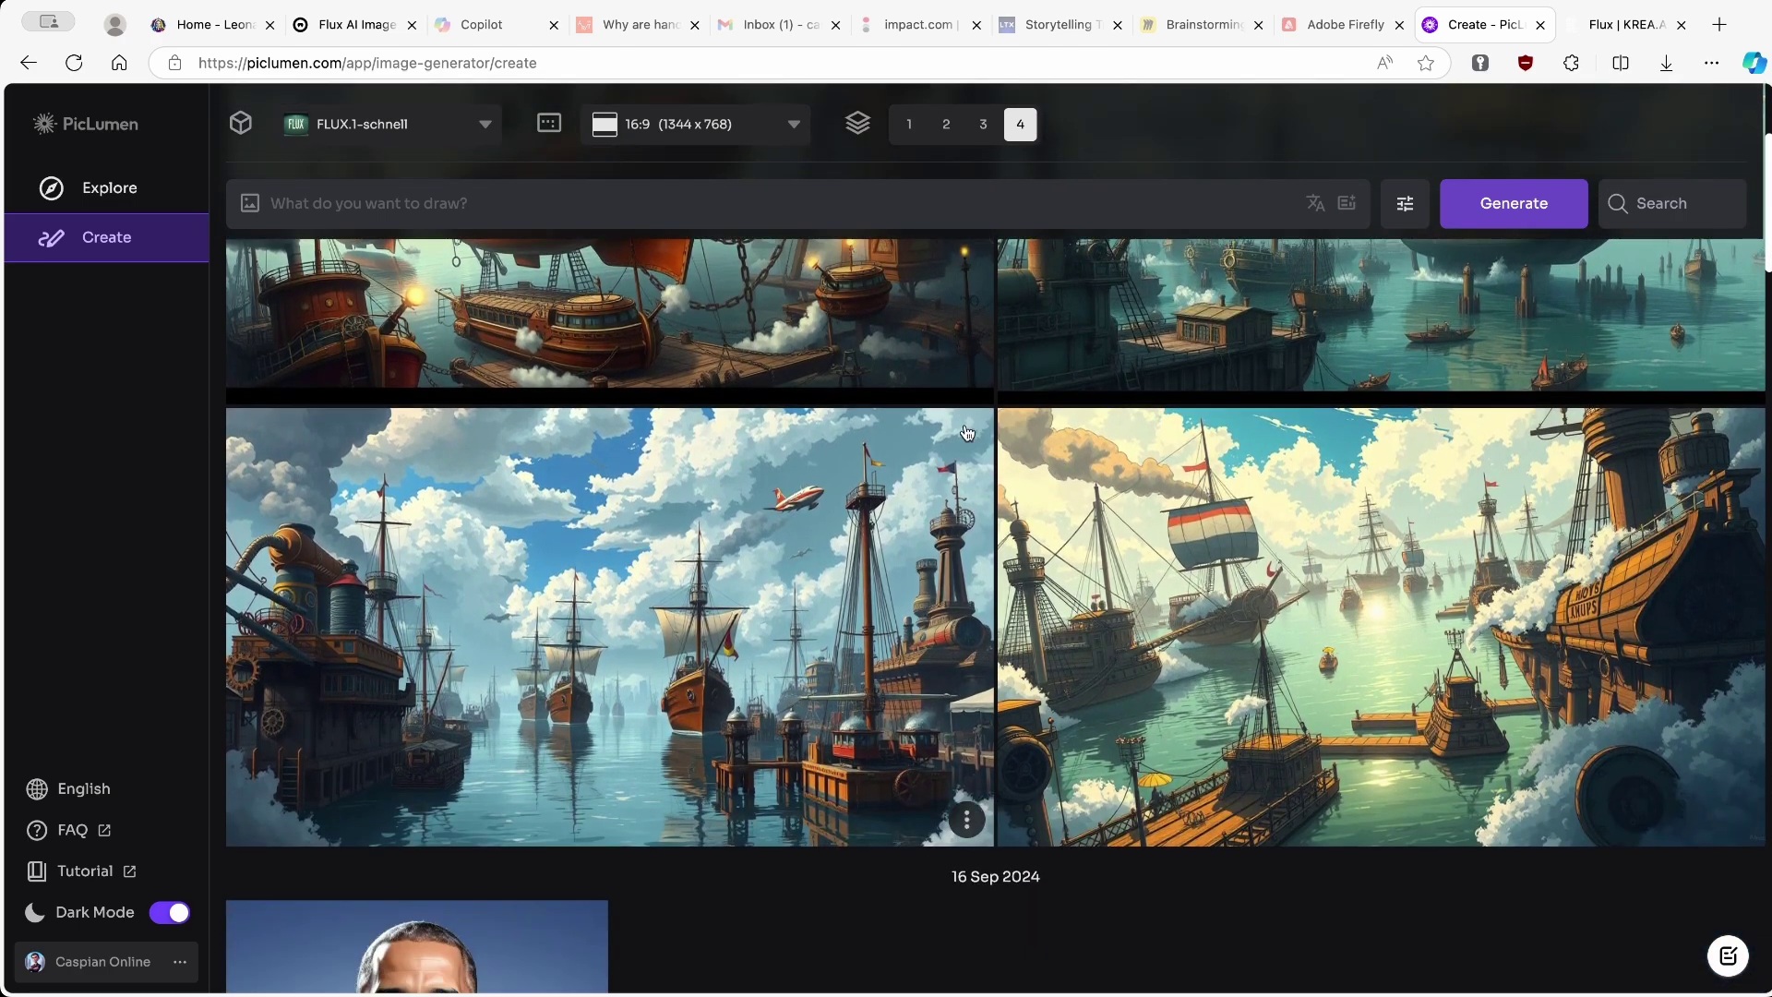
{"action": "scroll", "coordinate": [1214, 467], "scroll_direction": "up", "scroll_amount": 2}
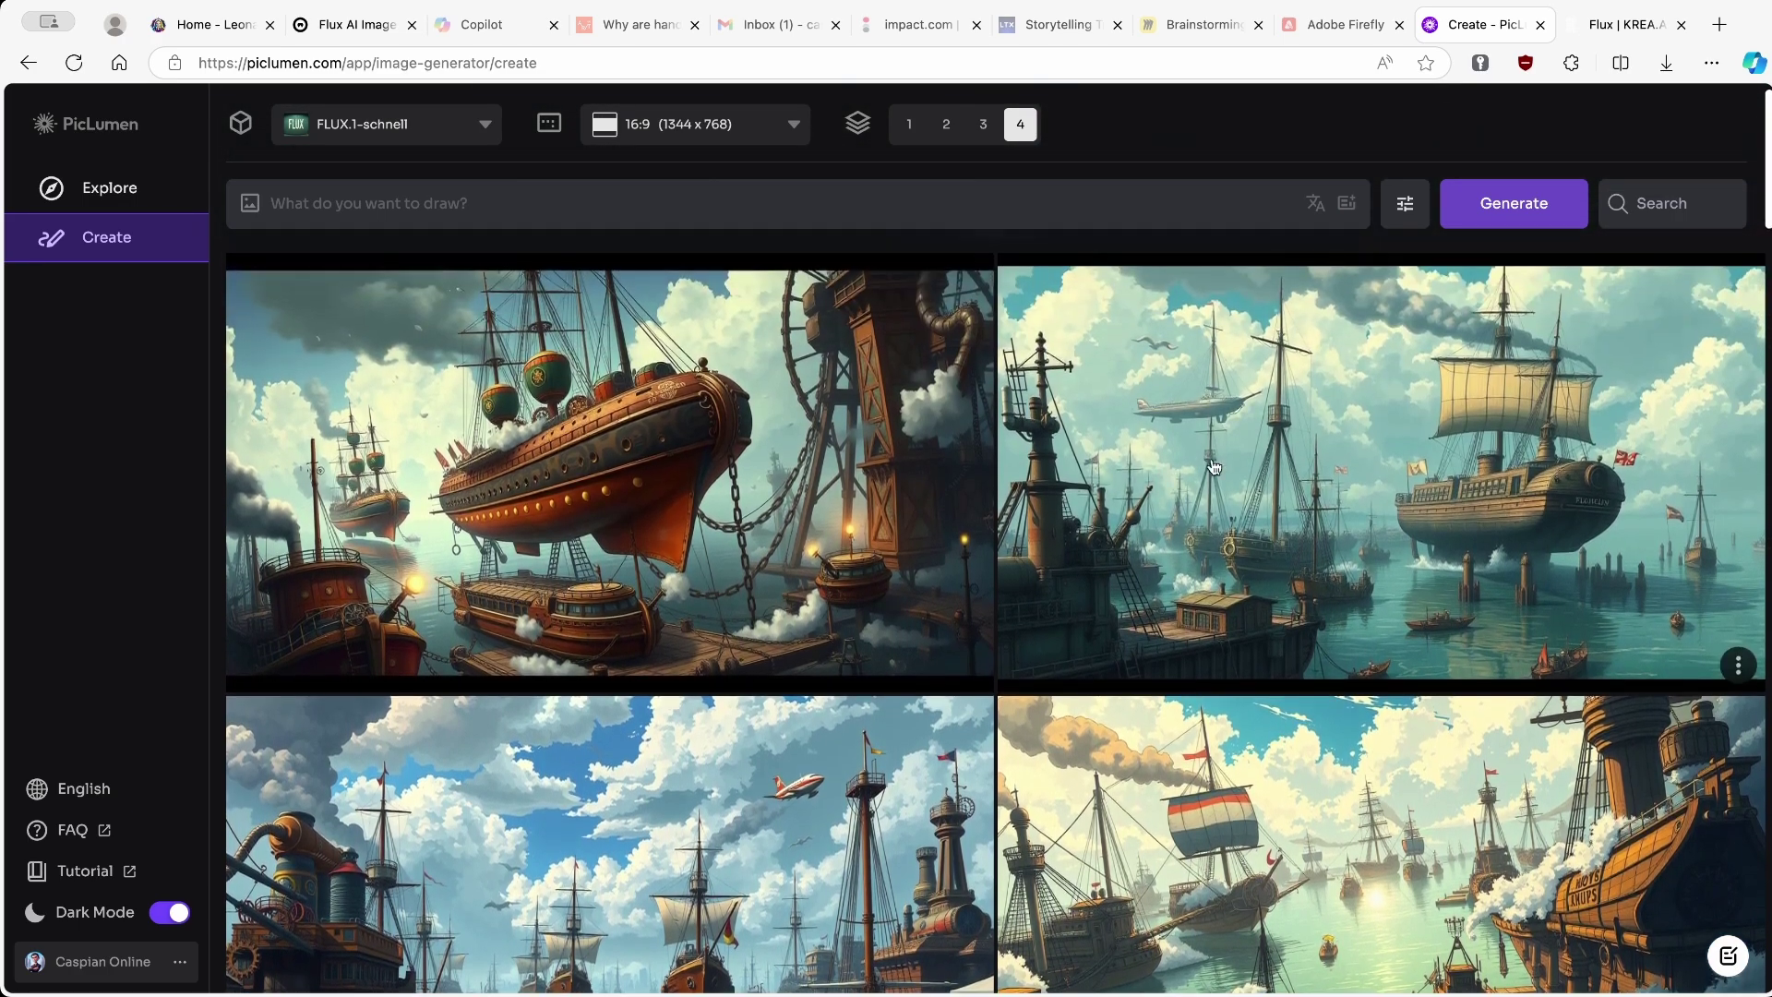
{"action": "left_click", "coordinate": [1285, 464]}
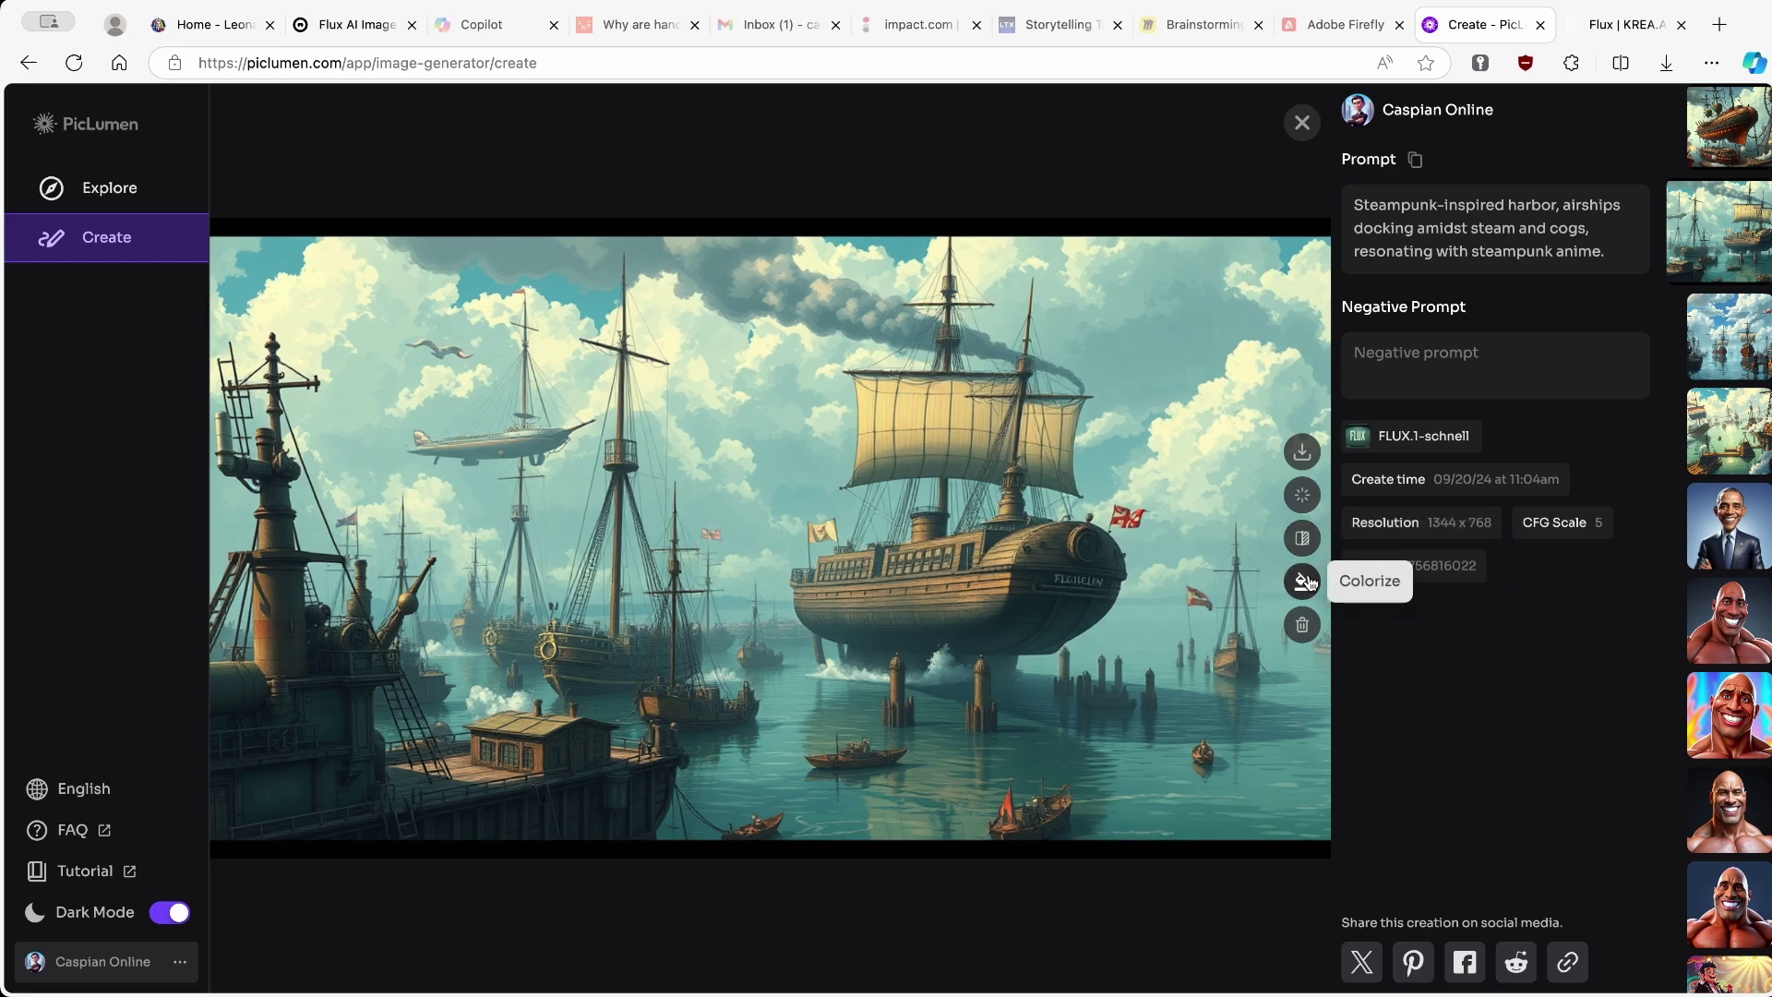
Remix the harbor image's prompt to generate a fresh batch of four images
{"action": "left_click", "coordinate": [1301, 498]}
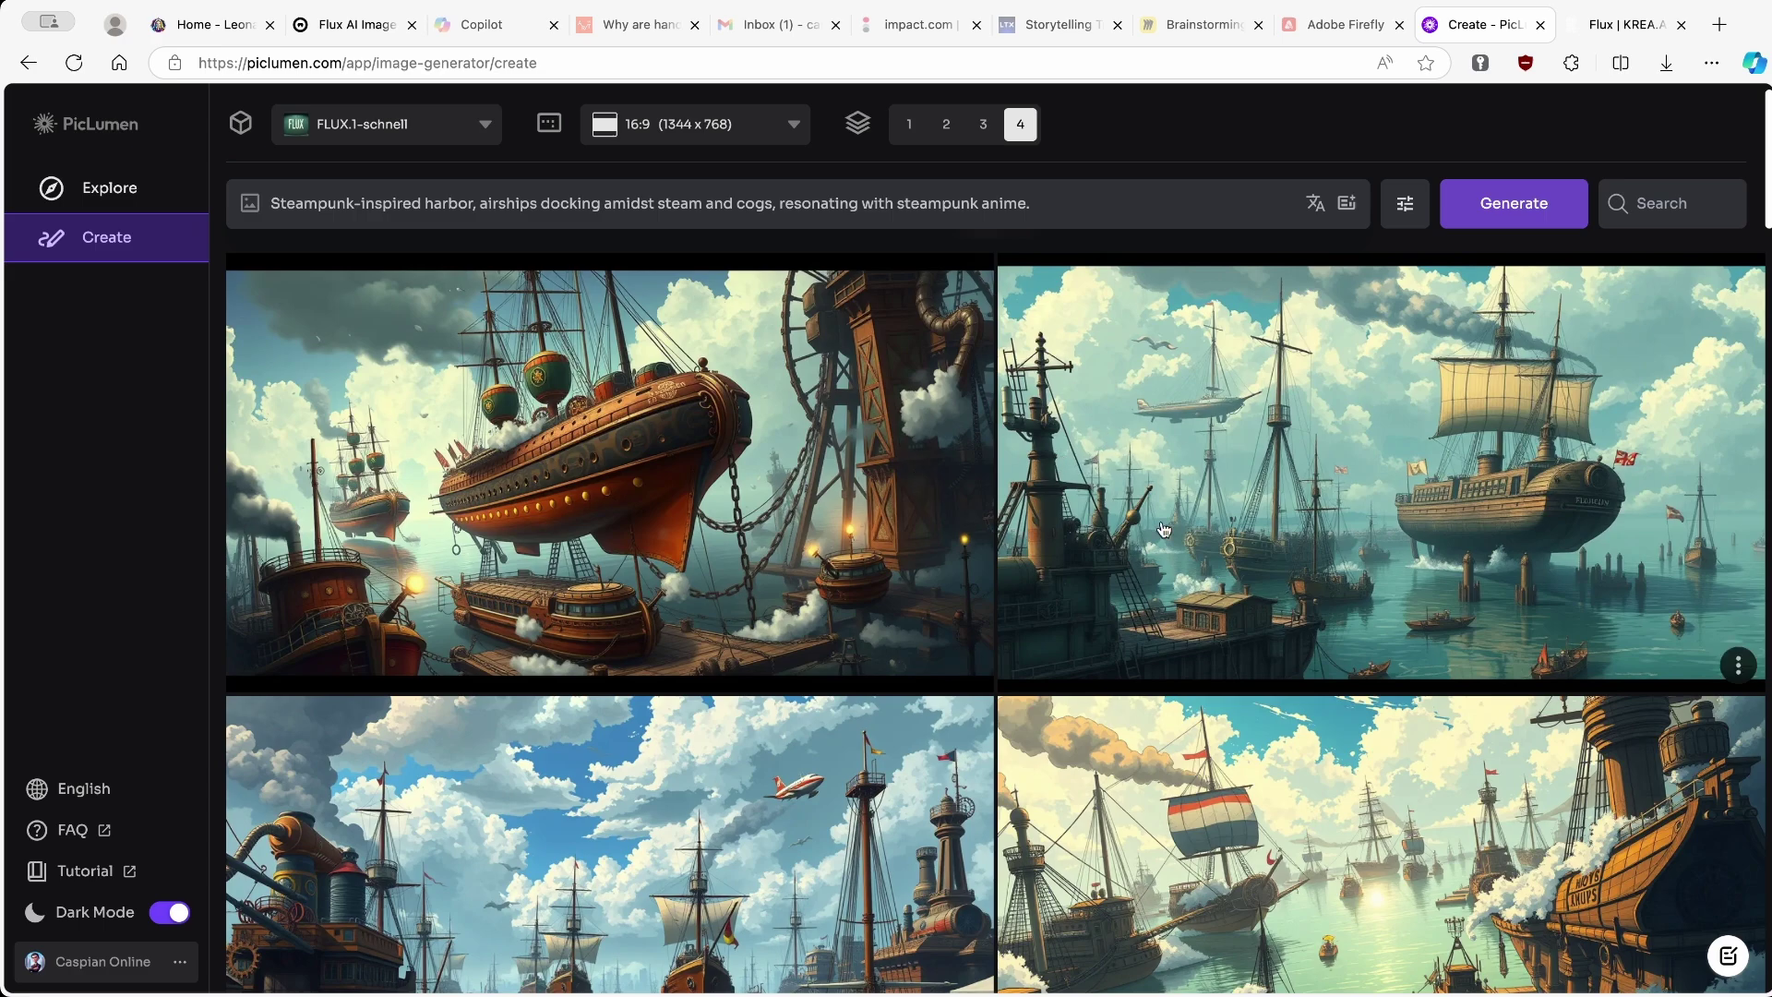
{"action": "scroll", "coordinate": [1052, 494], "scroll_direction": "up", "scroll_amount": 1}
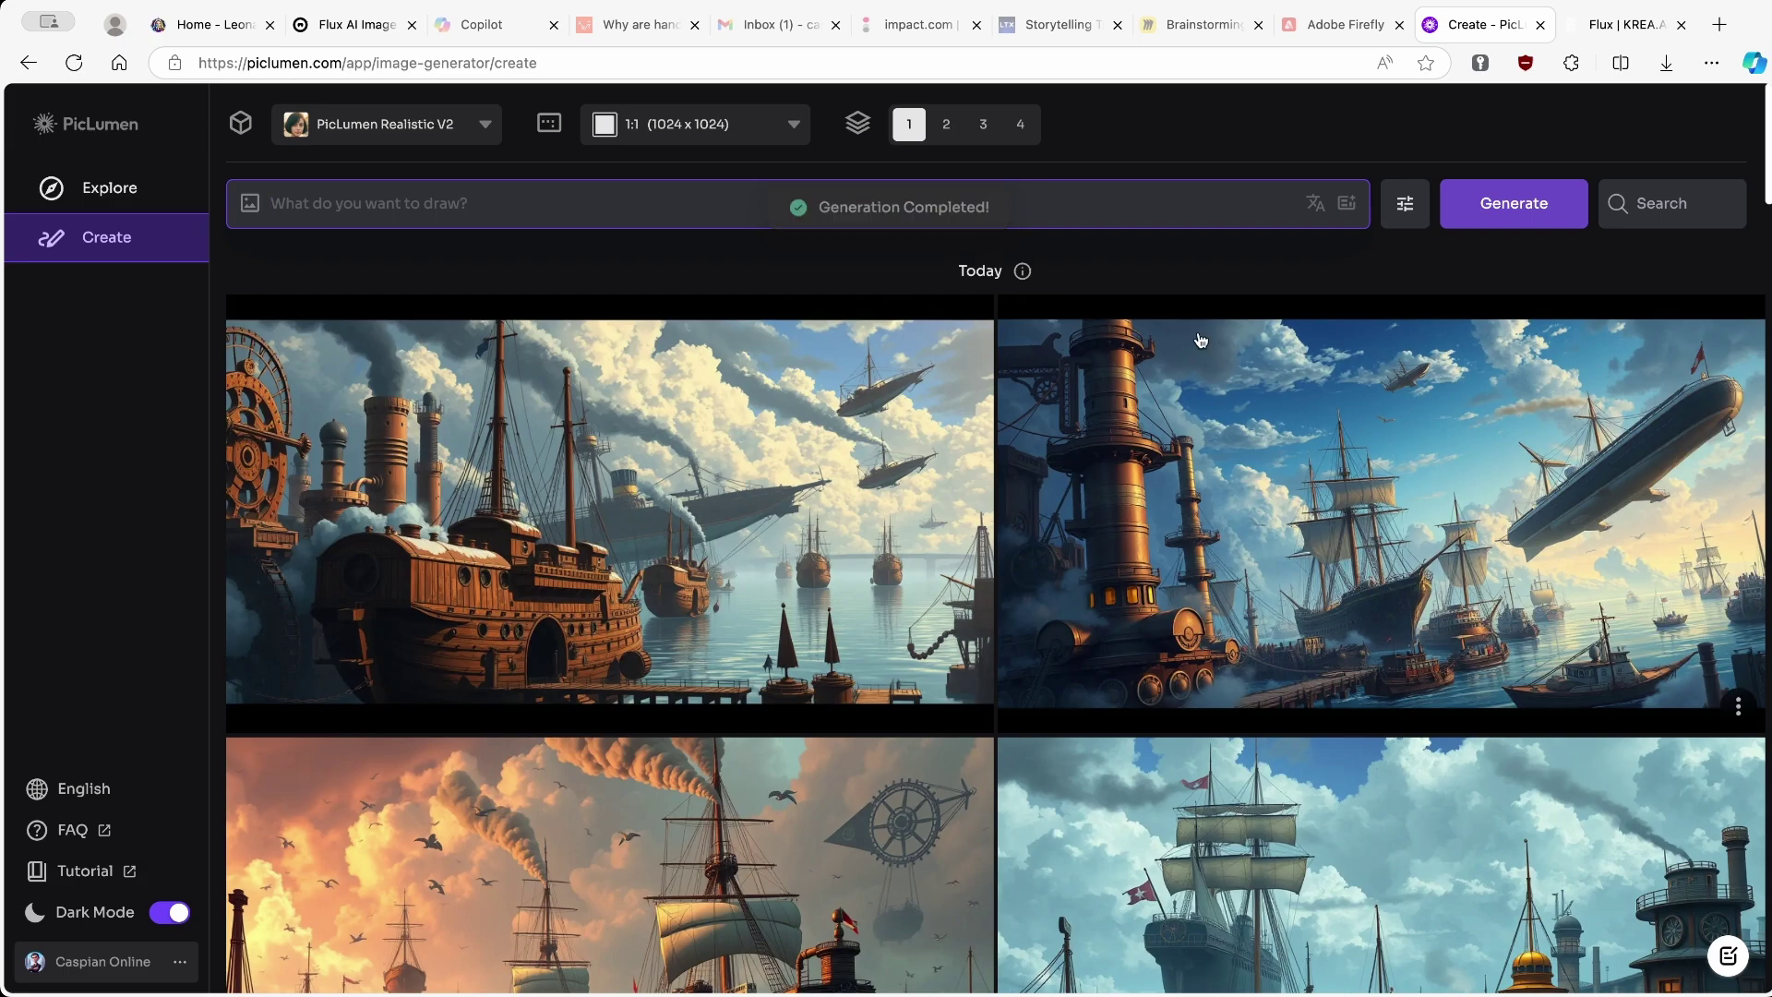
{"action": "left_click", "coordinate": [1392, 283]}
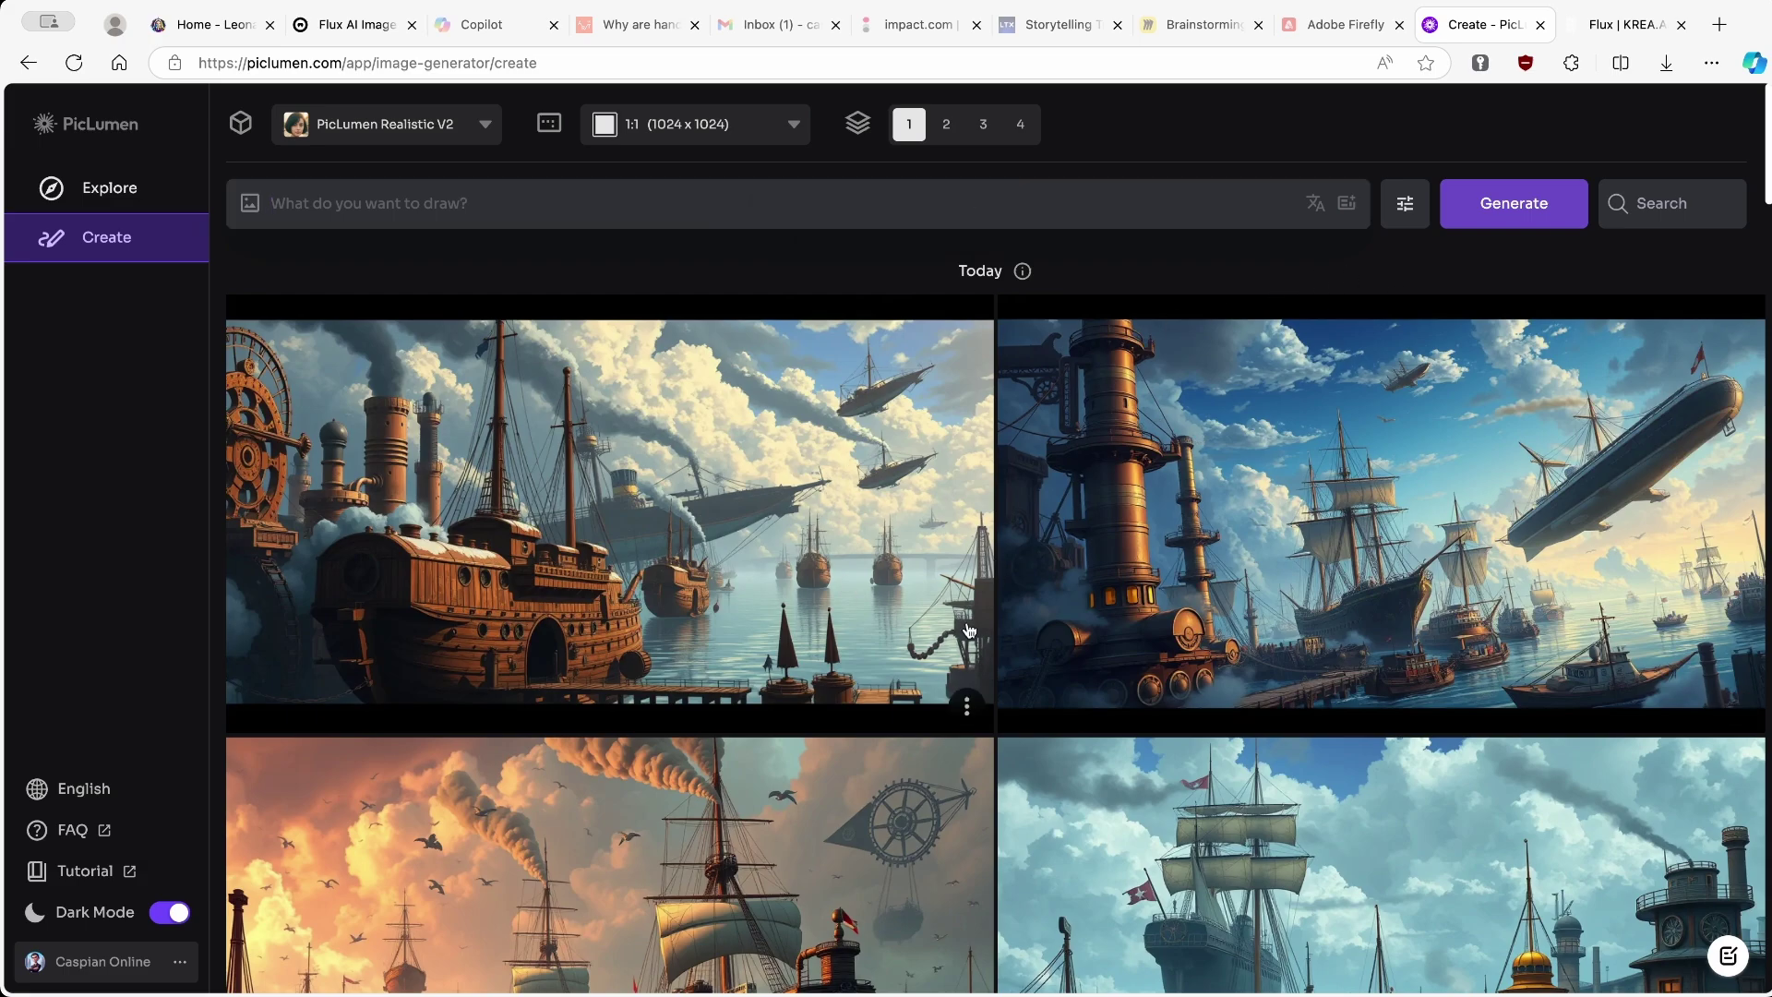
Review the new grid and open the golden-sunset galleon beneath a cog airship in detail
{"action": "scroll", "coordinate": [893, 535], "scroll_direction": "down", "scroll_amount": 1}
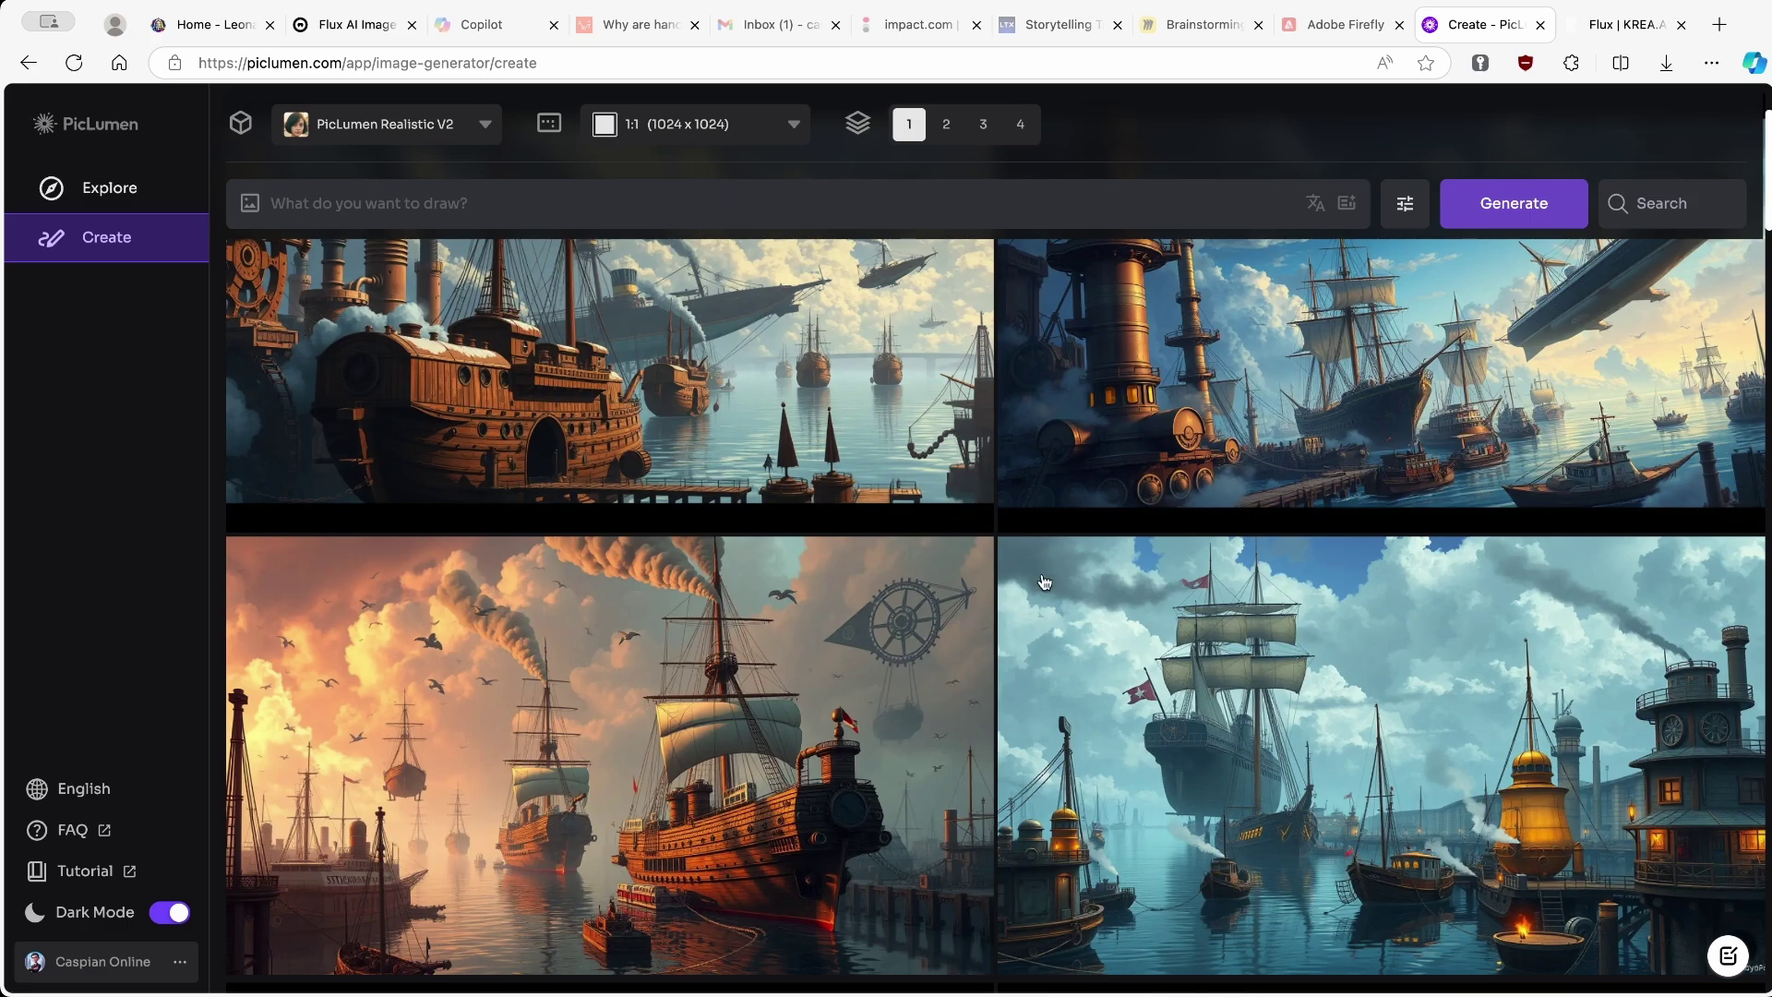
{"action": "scroll", "coordinate": [1194, 710], "scroll_direction": "up", "scroll_amount": 1}
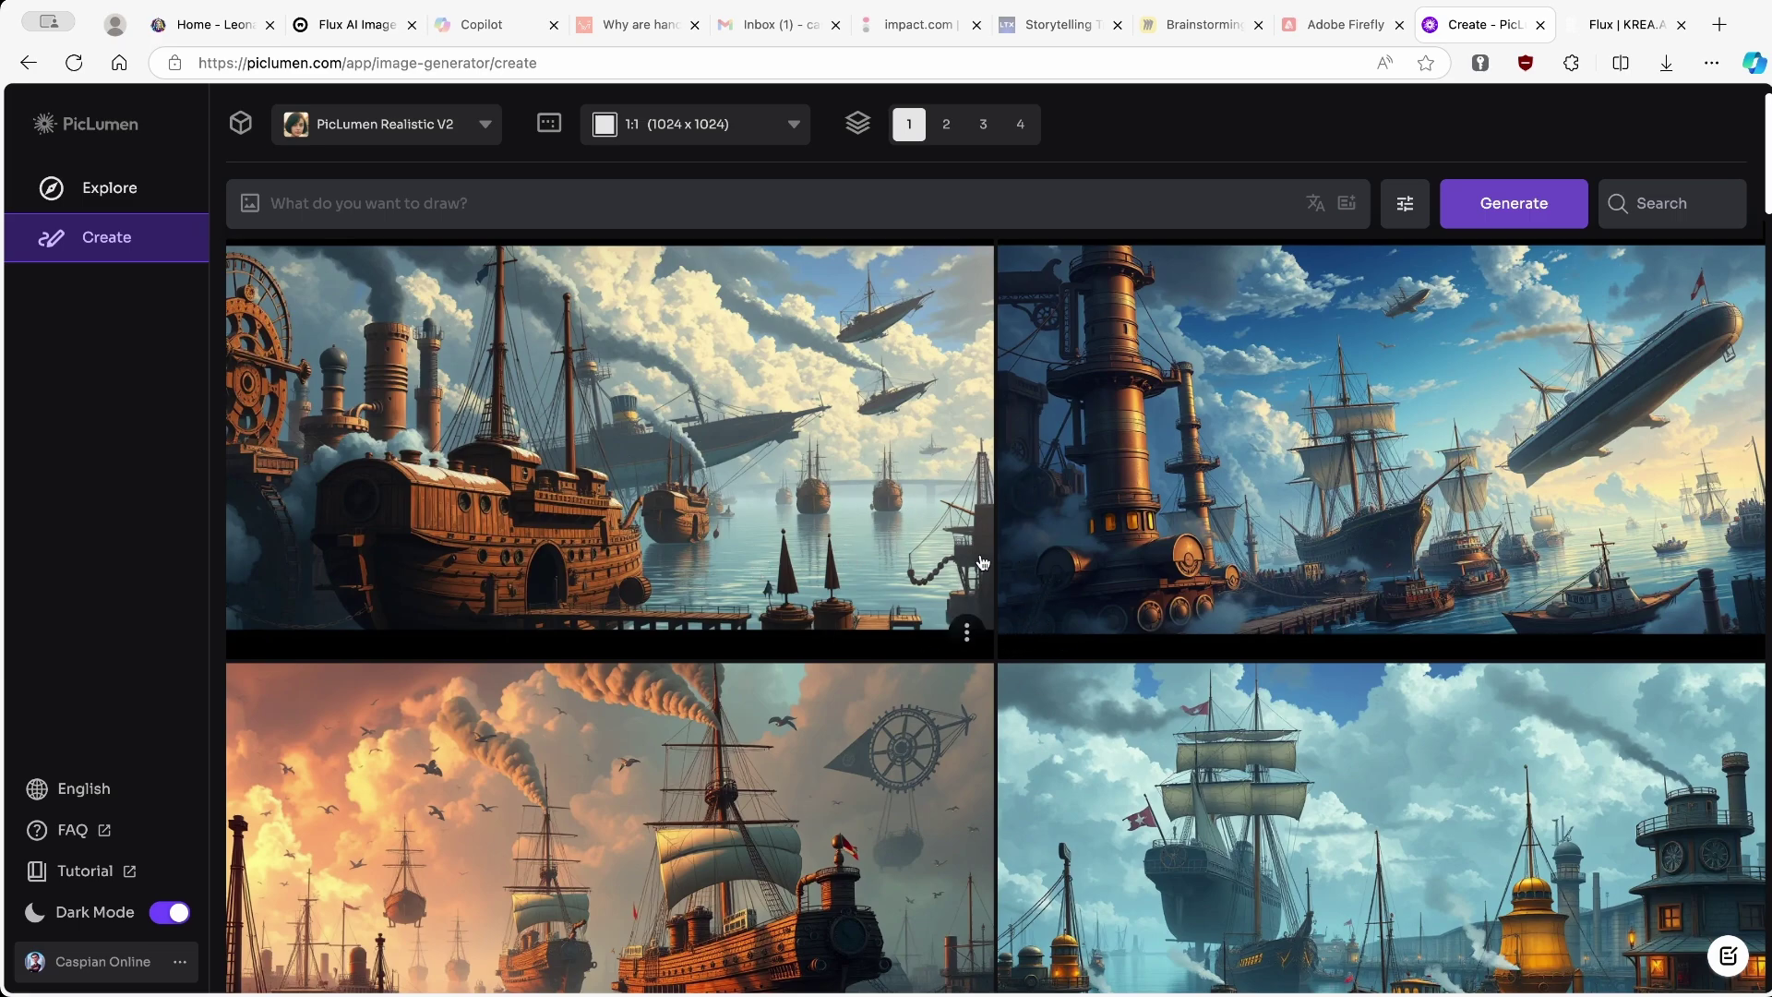
{"action": "scroll", "coordinate": [1029, 570], "scroll_direction": "down", "scroll_amount": 1}
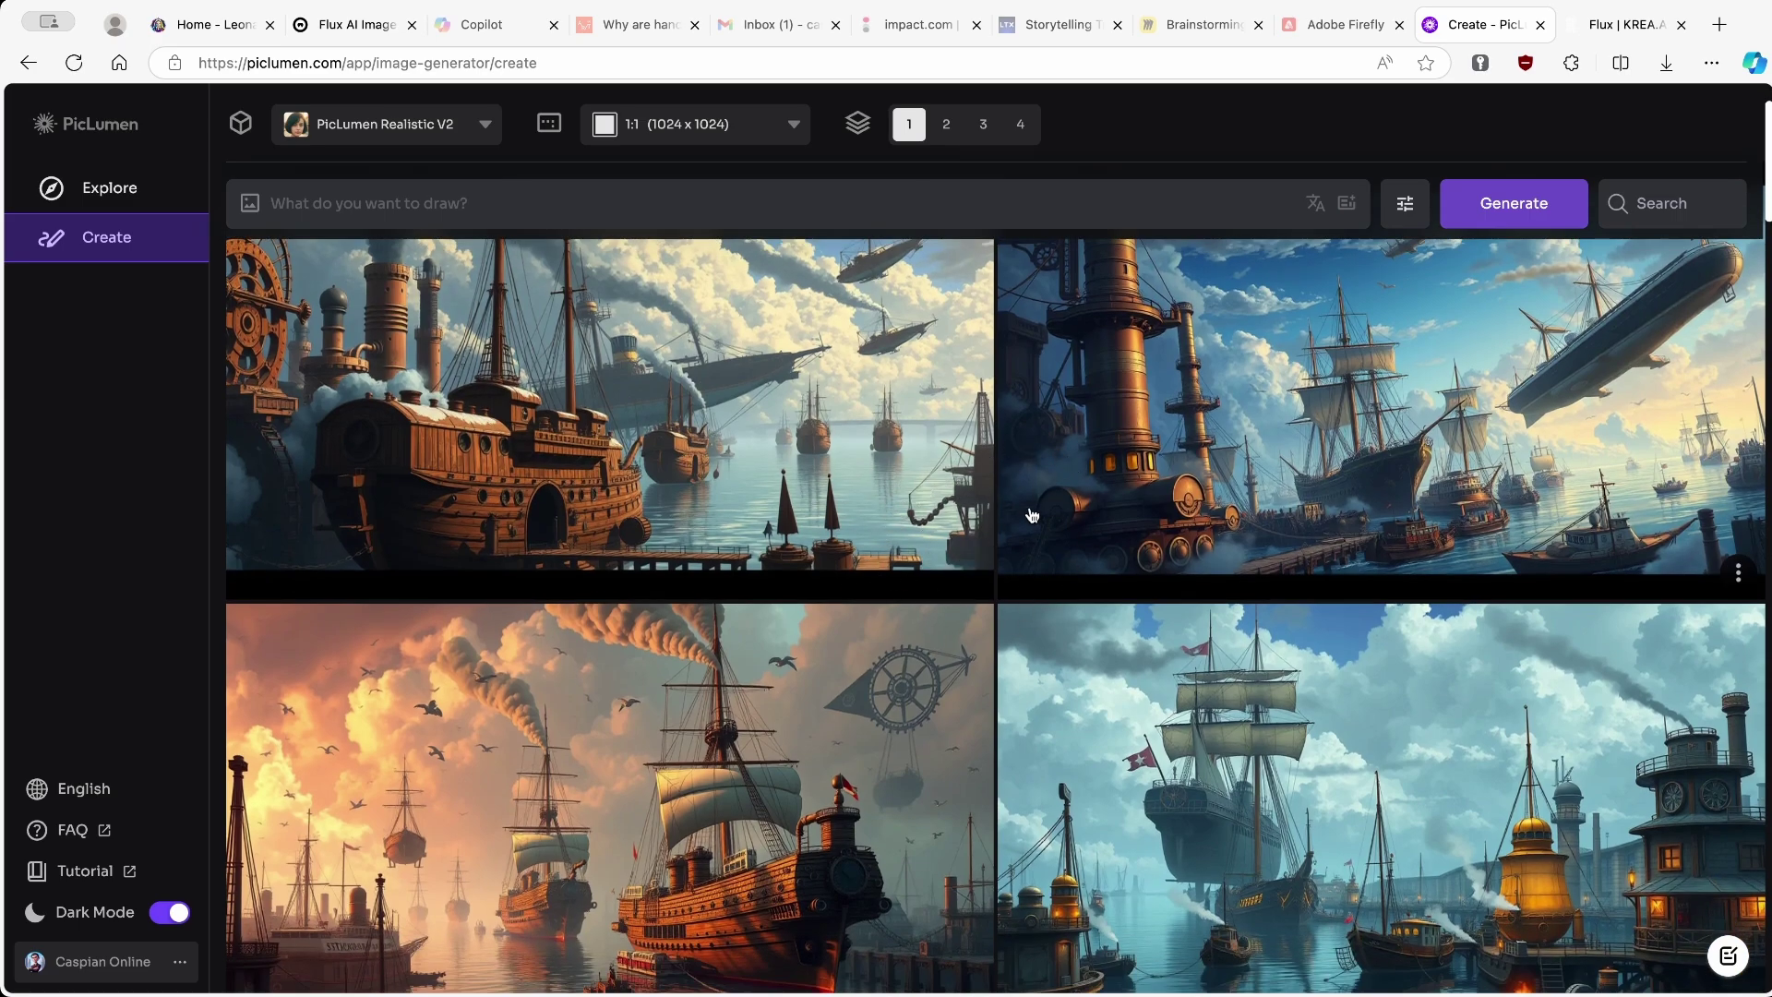
{"action": "scroll", "coordinate": [962, 599], "scroll_direction": "down", "scroll_amount": 2}
{"action": "scroll", "coordinate": [743, 659], "scroll_direction": "up", "scroll_amount": 3}
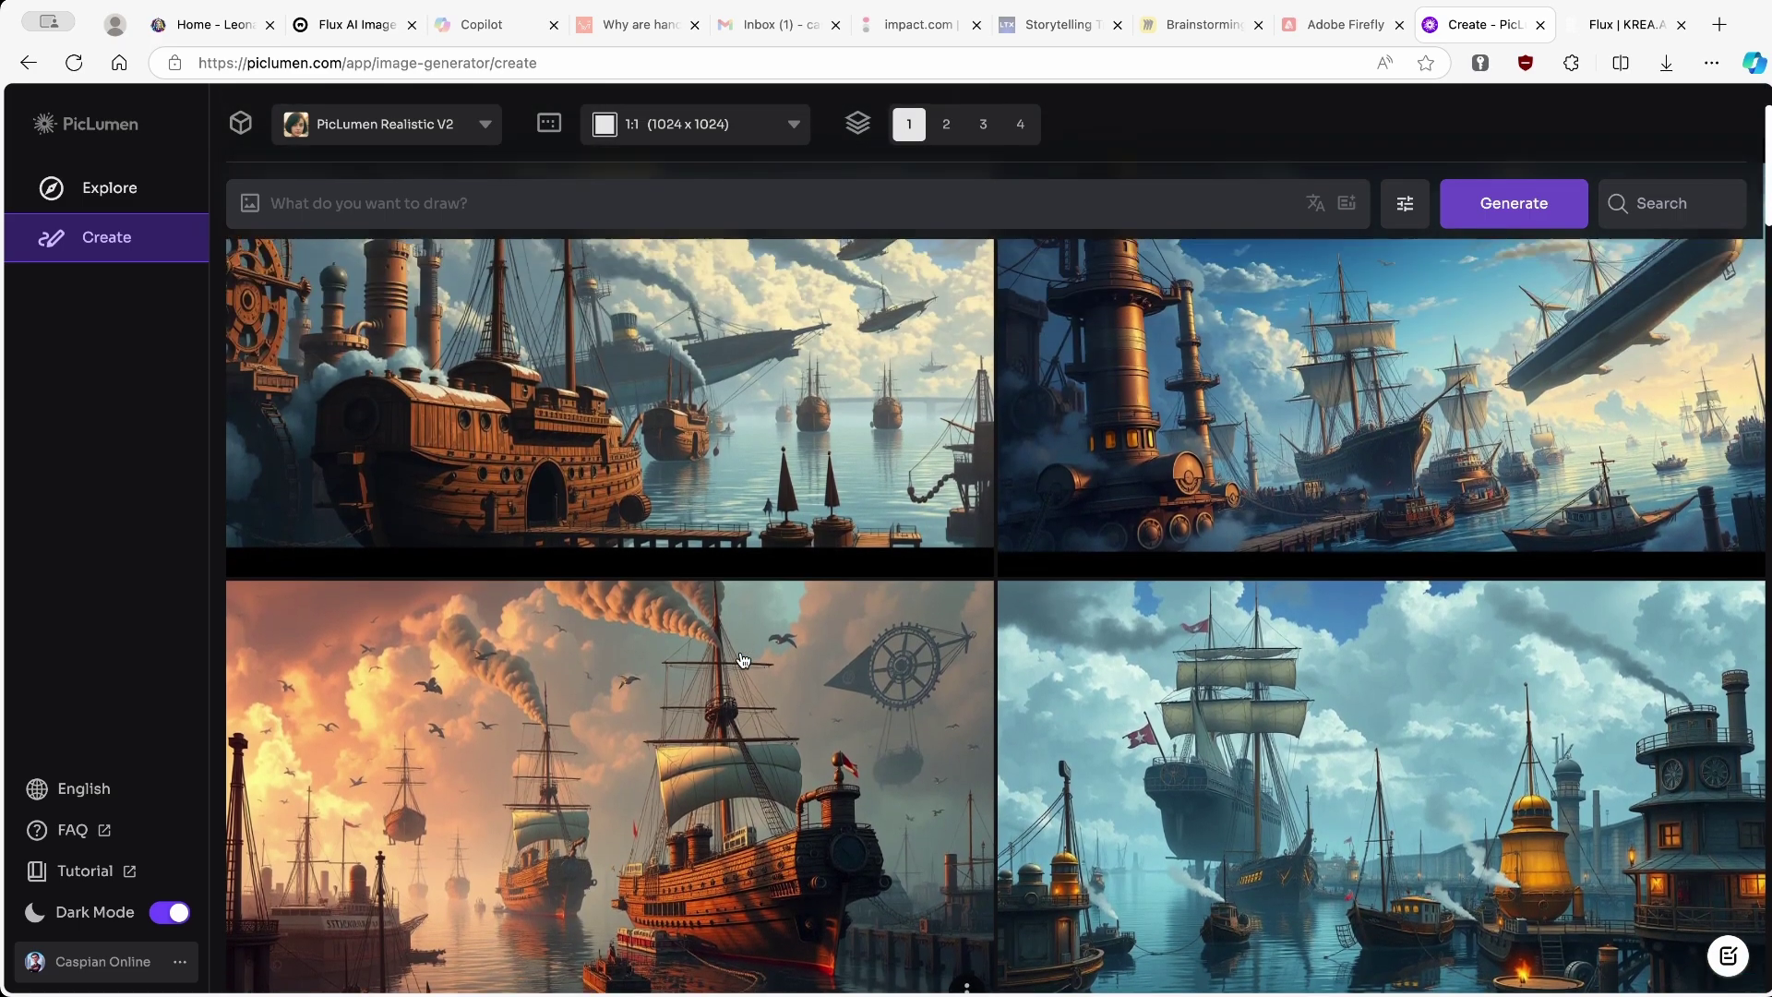
{"action": "scroll", "coordinate": [680, 558], "scroll_direction": "down", "scroll_amount": 2}
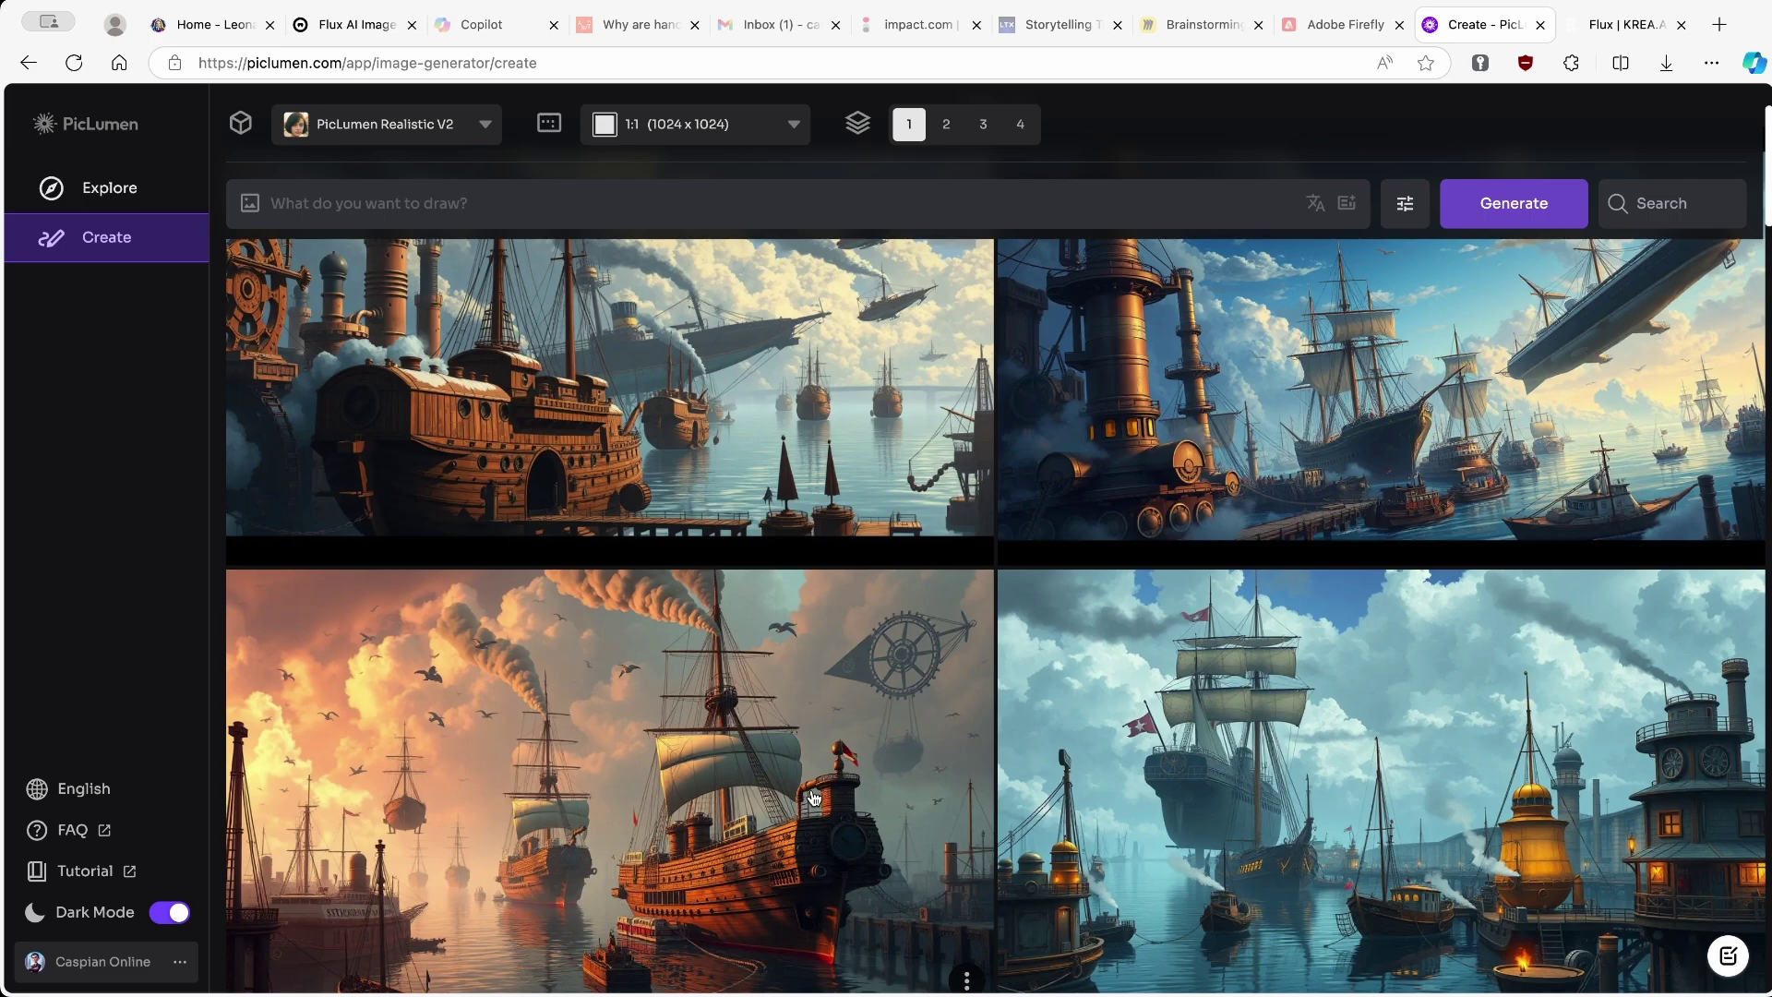
{"action": "left_click", "coordinate": [806, 836]}
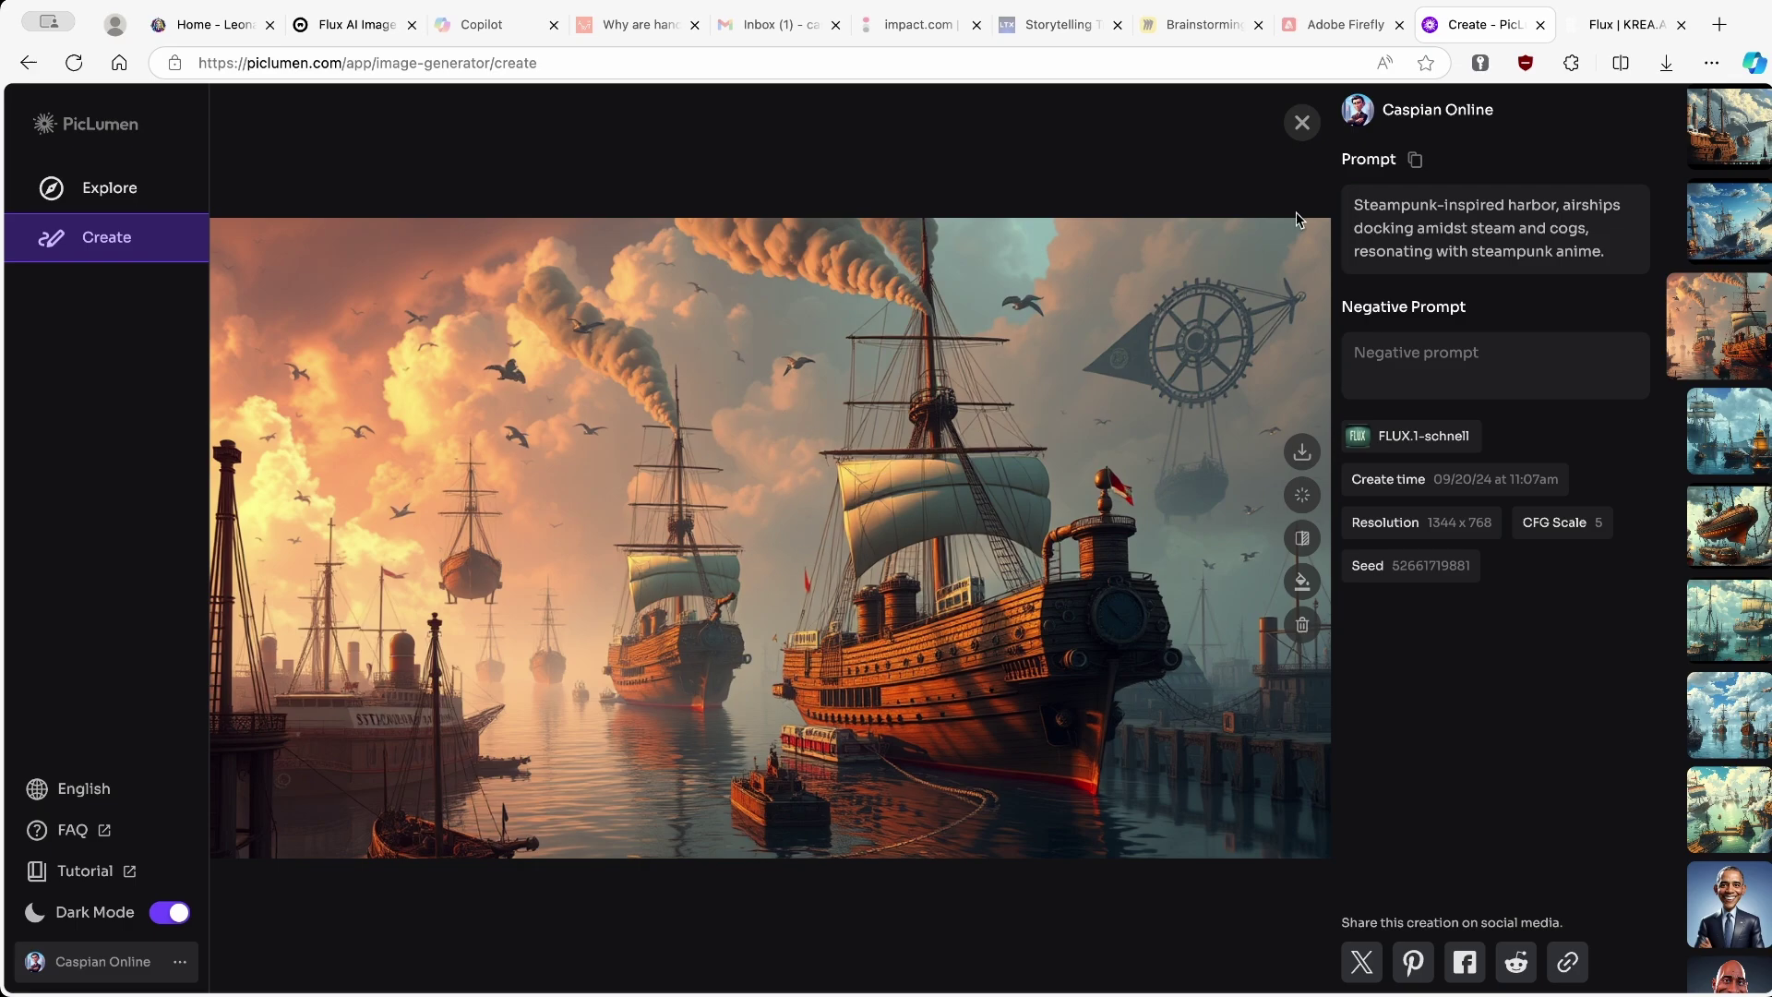
Enlarge KREA's bottom-right Flux harbor image for comparison, then return to PicLumen's sunset galleon
{"action": "left_click", "coordinate": [1601, 28]}
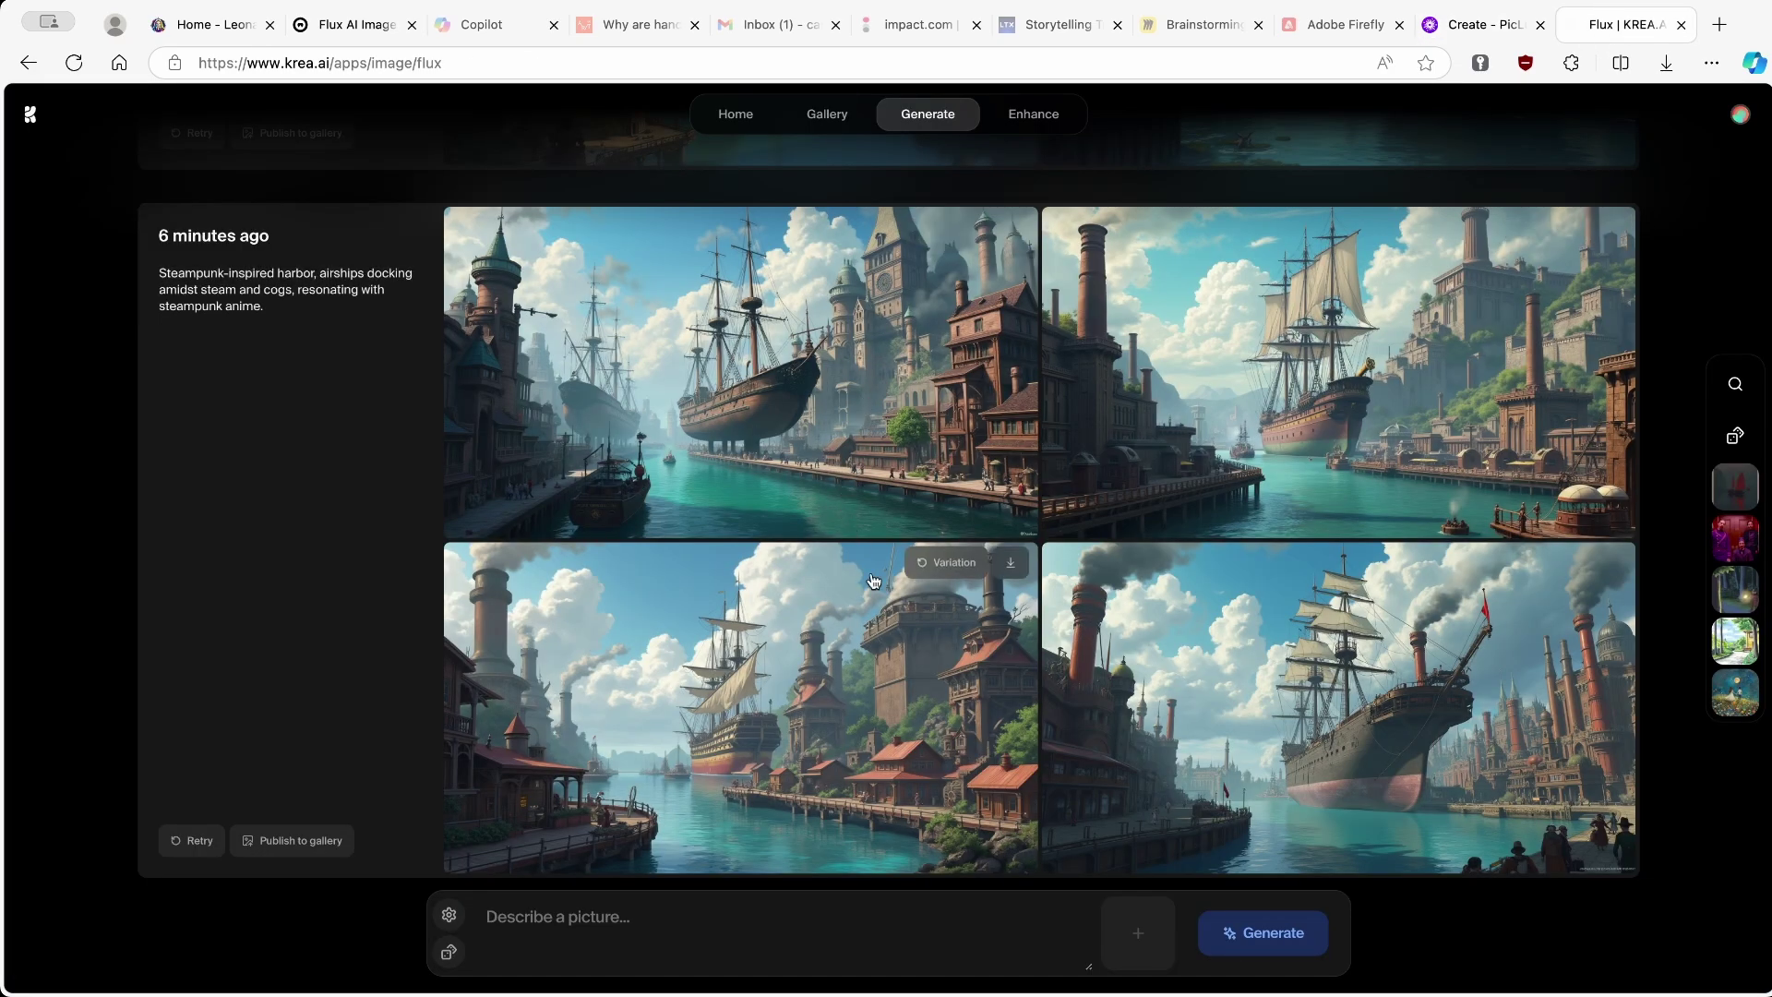
{"action": "left_click", "coordinate": [1218, 581]}
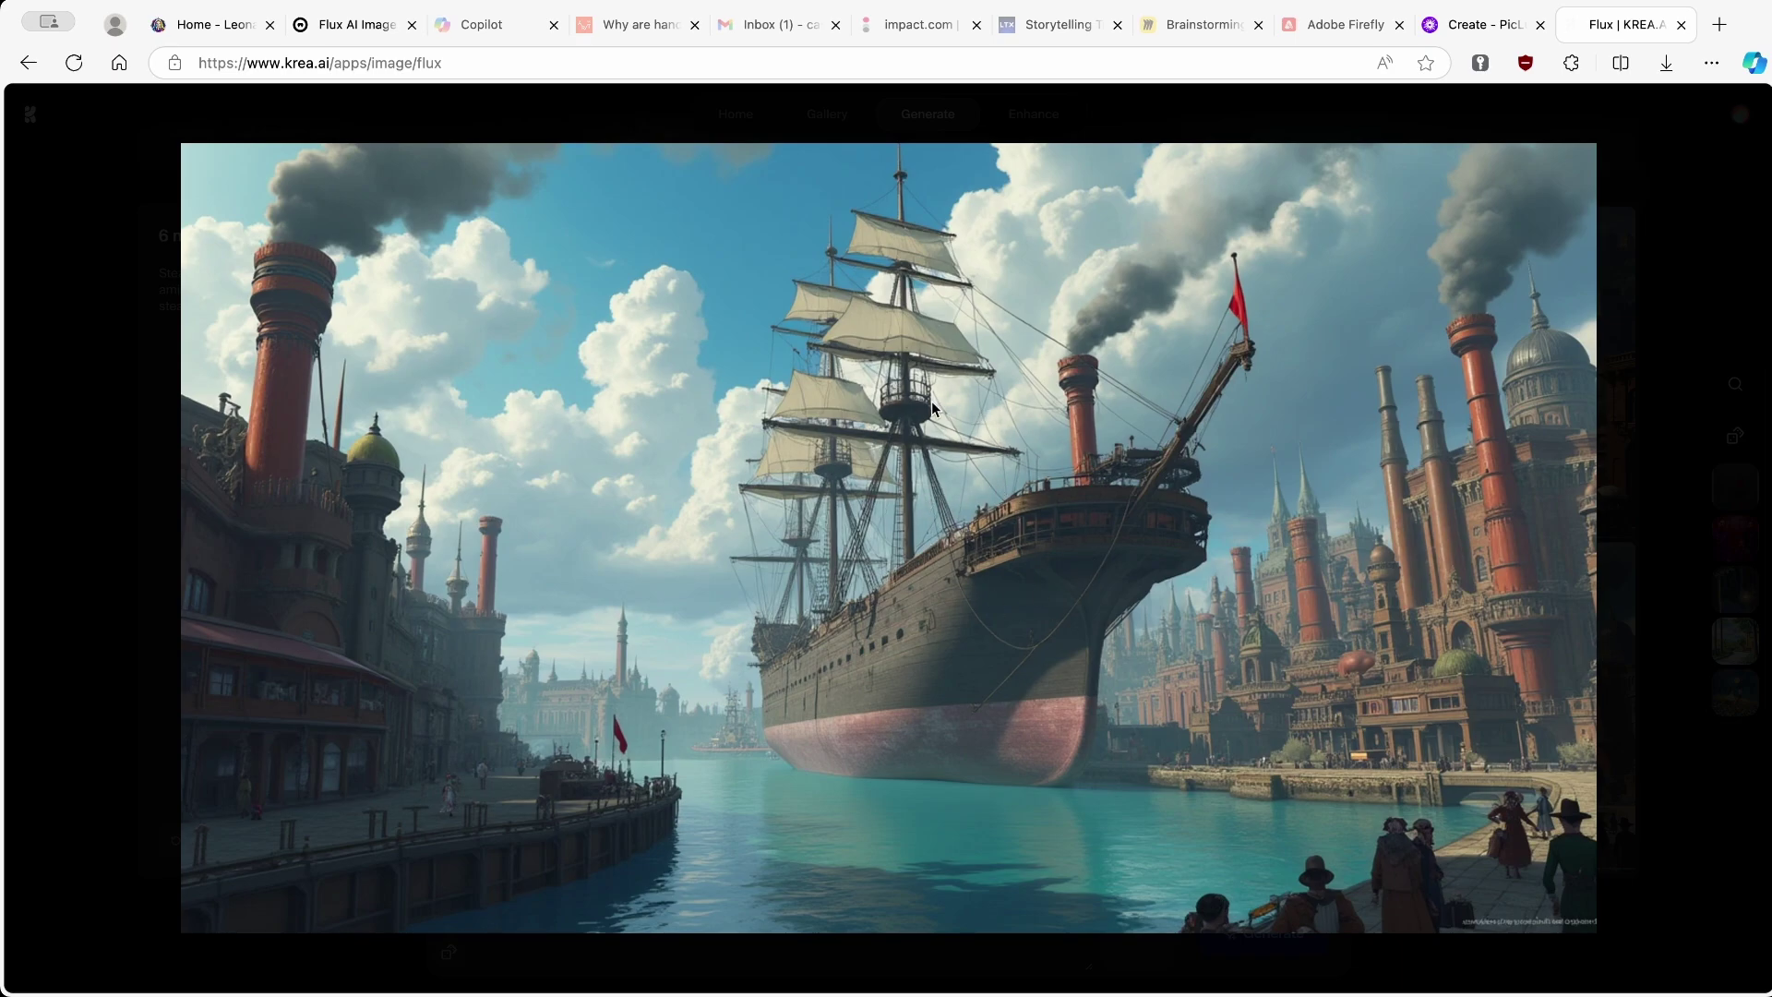
{"action": "left_click", "coordinate": [1488, 25]}
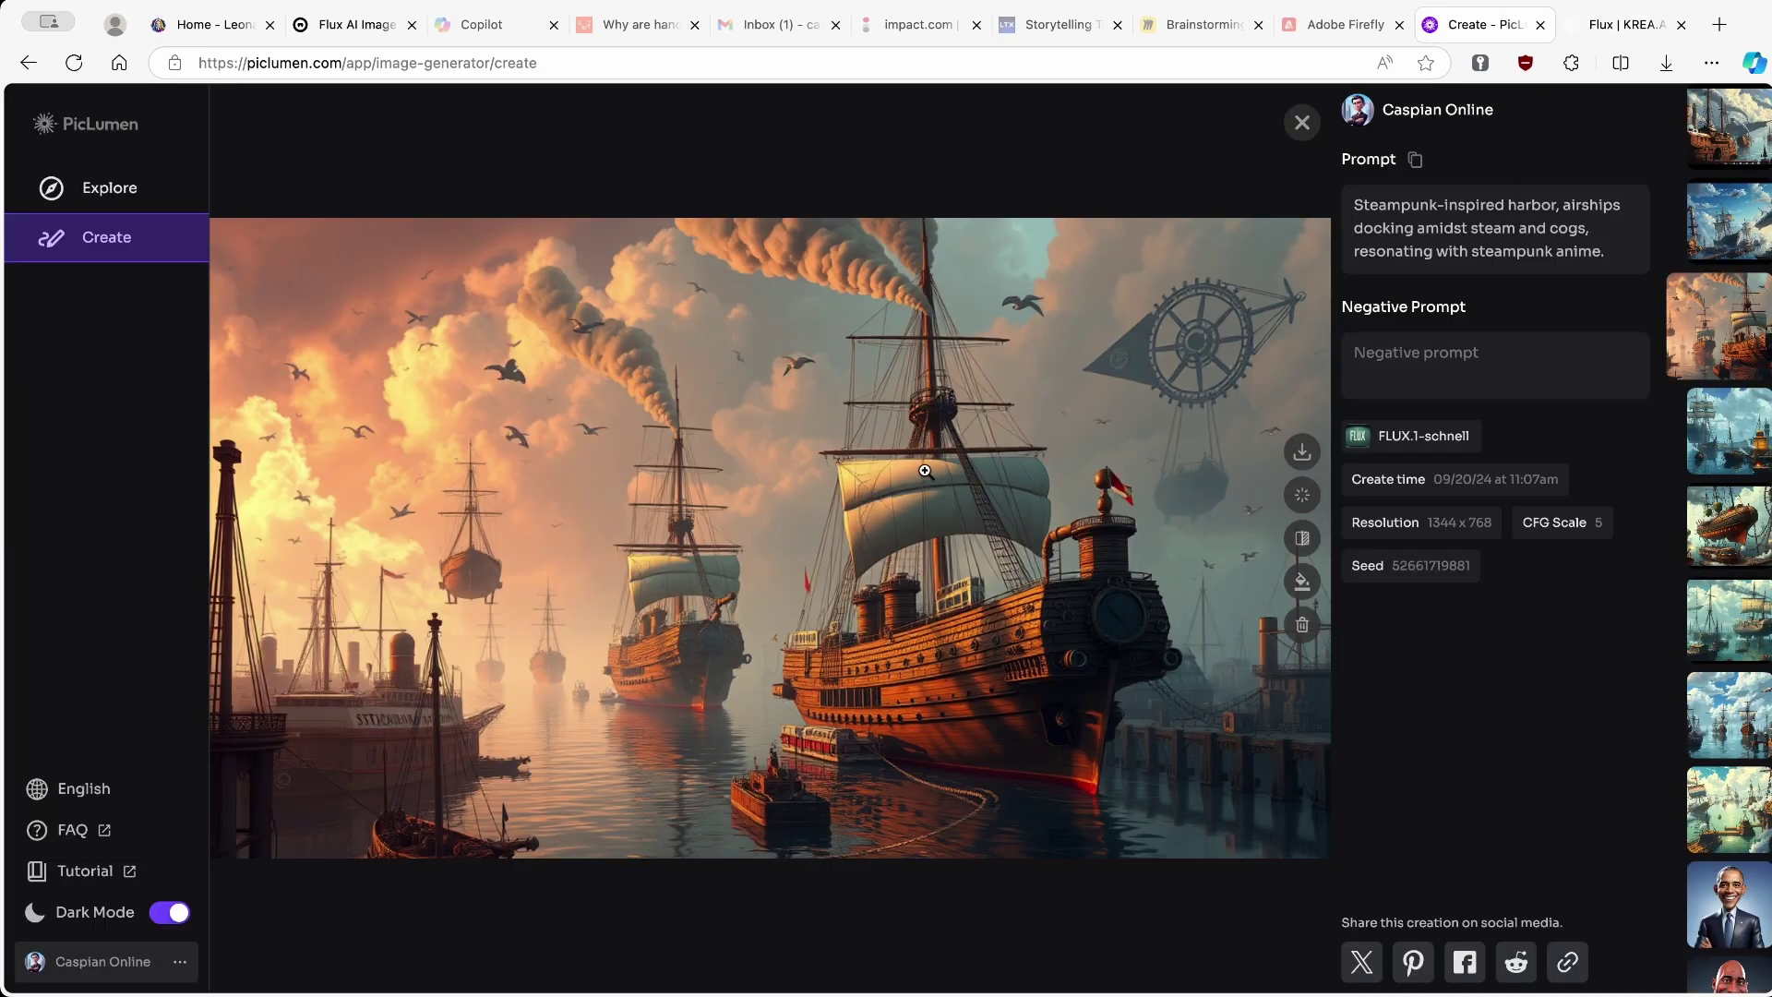
Select PicLumen's full harbor prompt text, then close KREA's enlarged image to show its four results
{"action": "left_click_drag", "start_coordinate": [1610, 240], "coordinate": [1349, 212]}
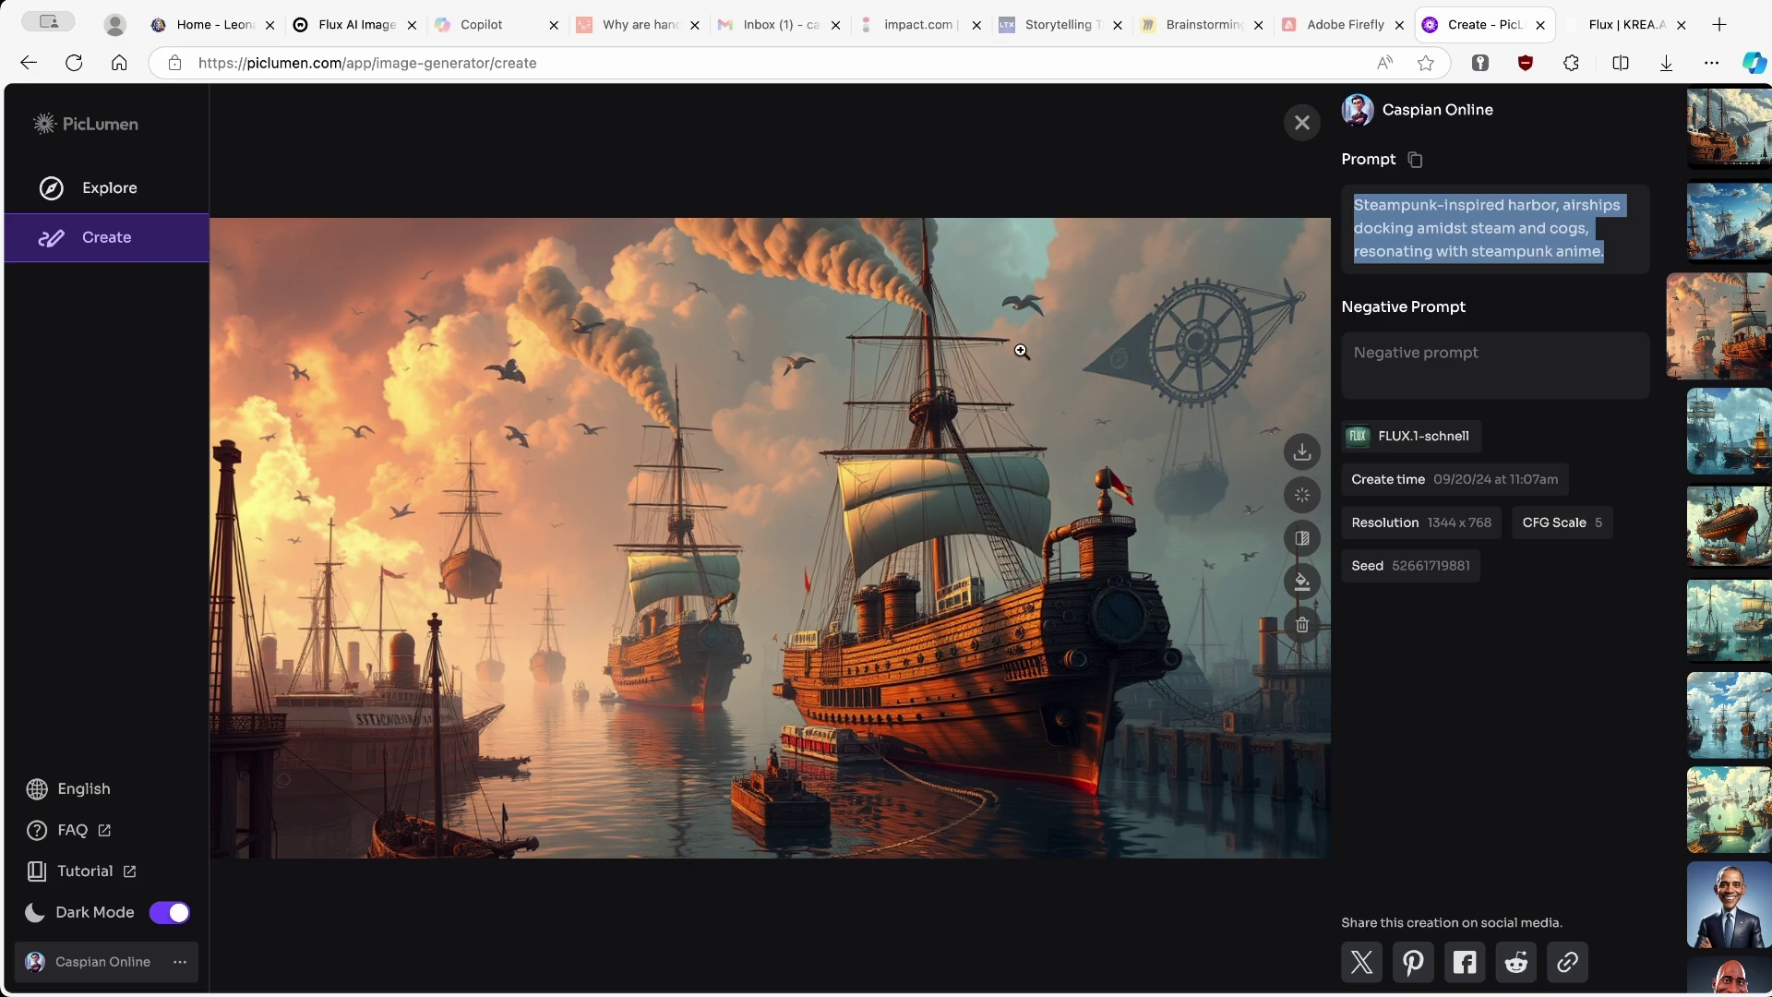
{"action": "left_click", "coordinate": [1612, 34]}
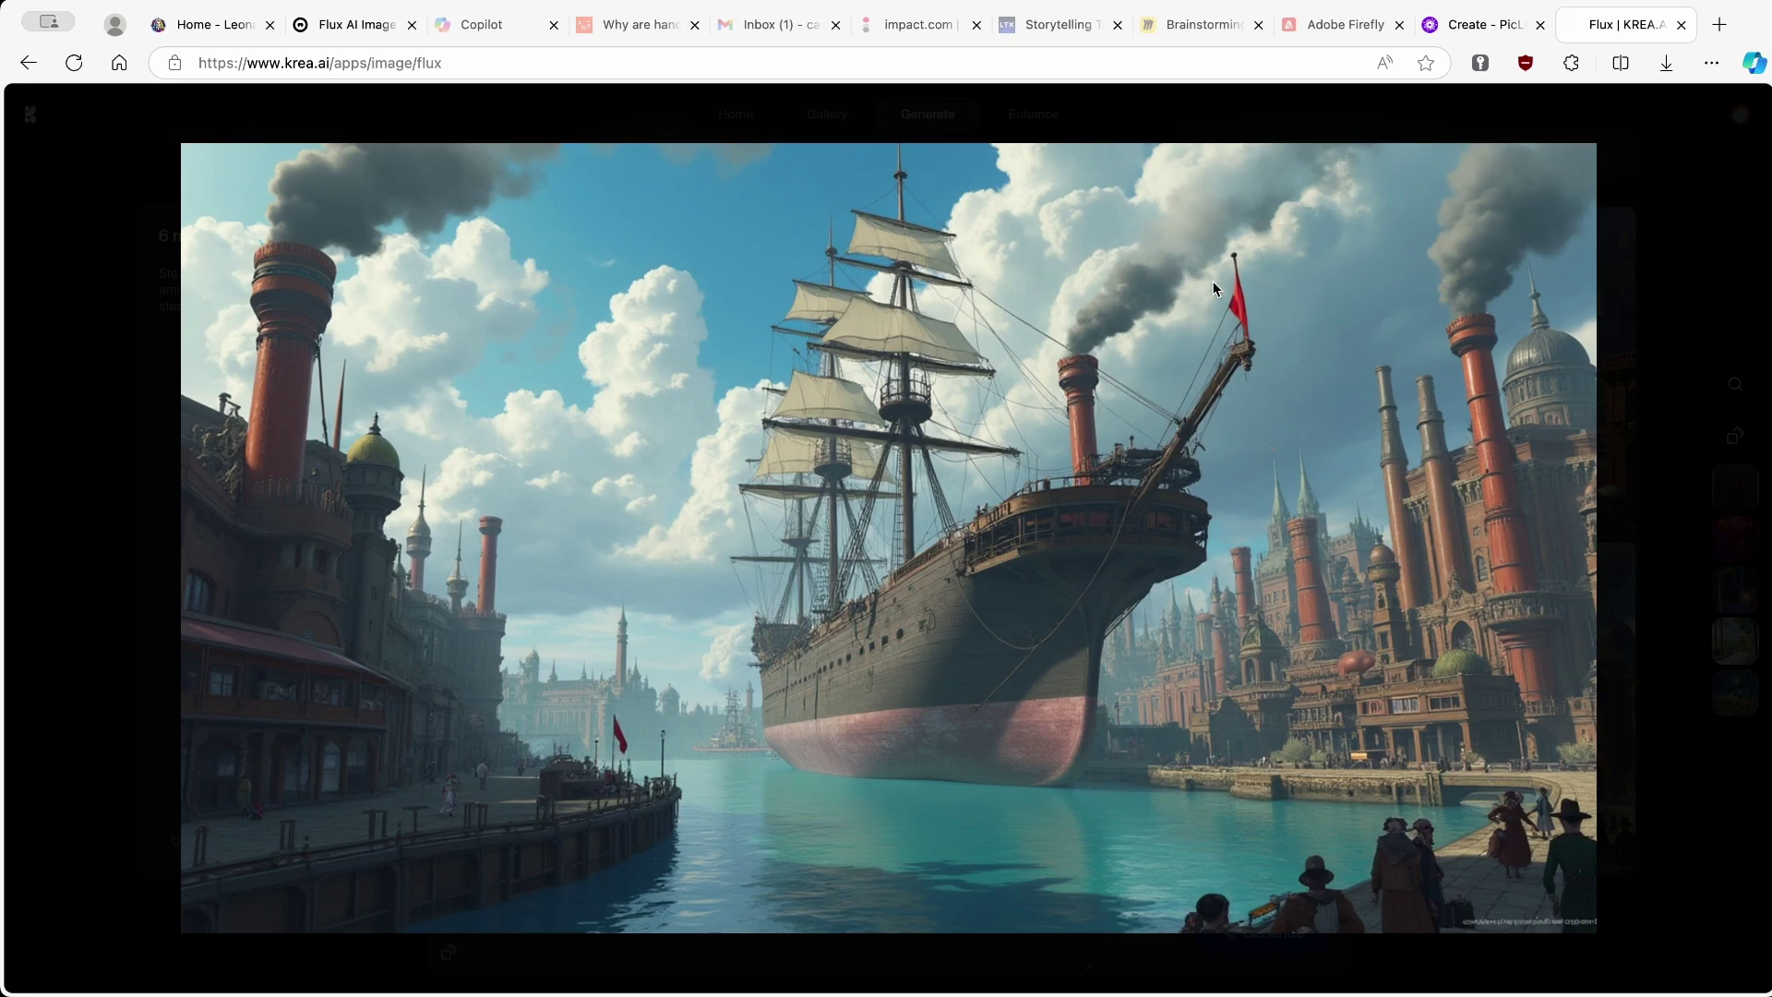
{"action": "left_click", "coordinate": [1667, 226]}
{"action": "scroll", "coordinate": [1073, 496], "scroll_direction": "up", "scroll_amount": 2}
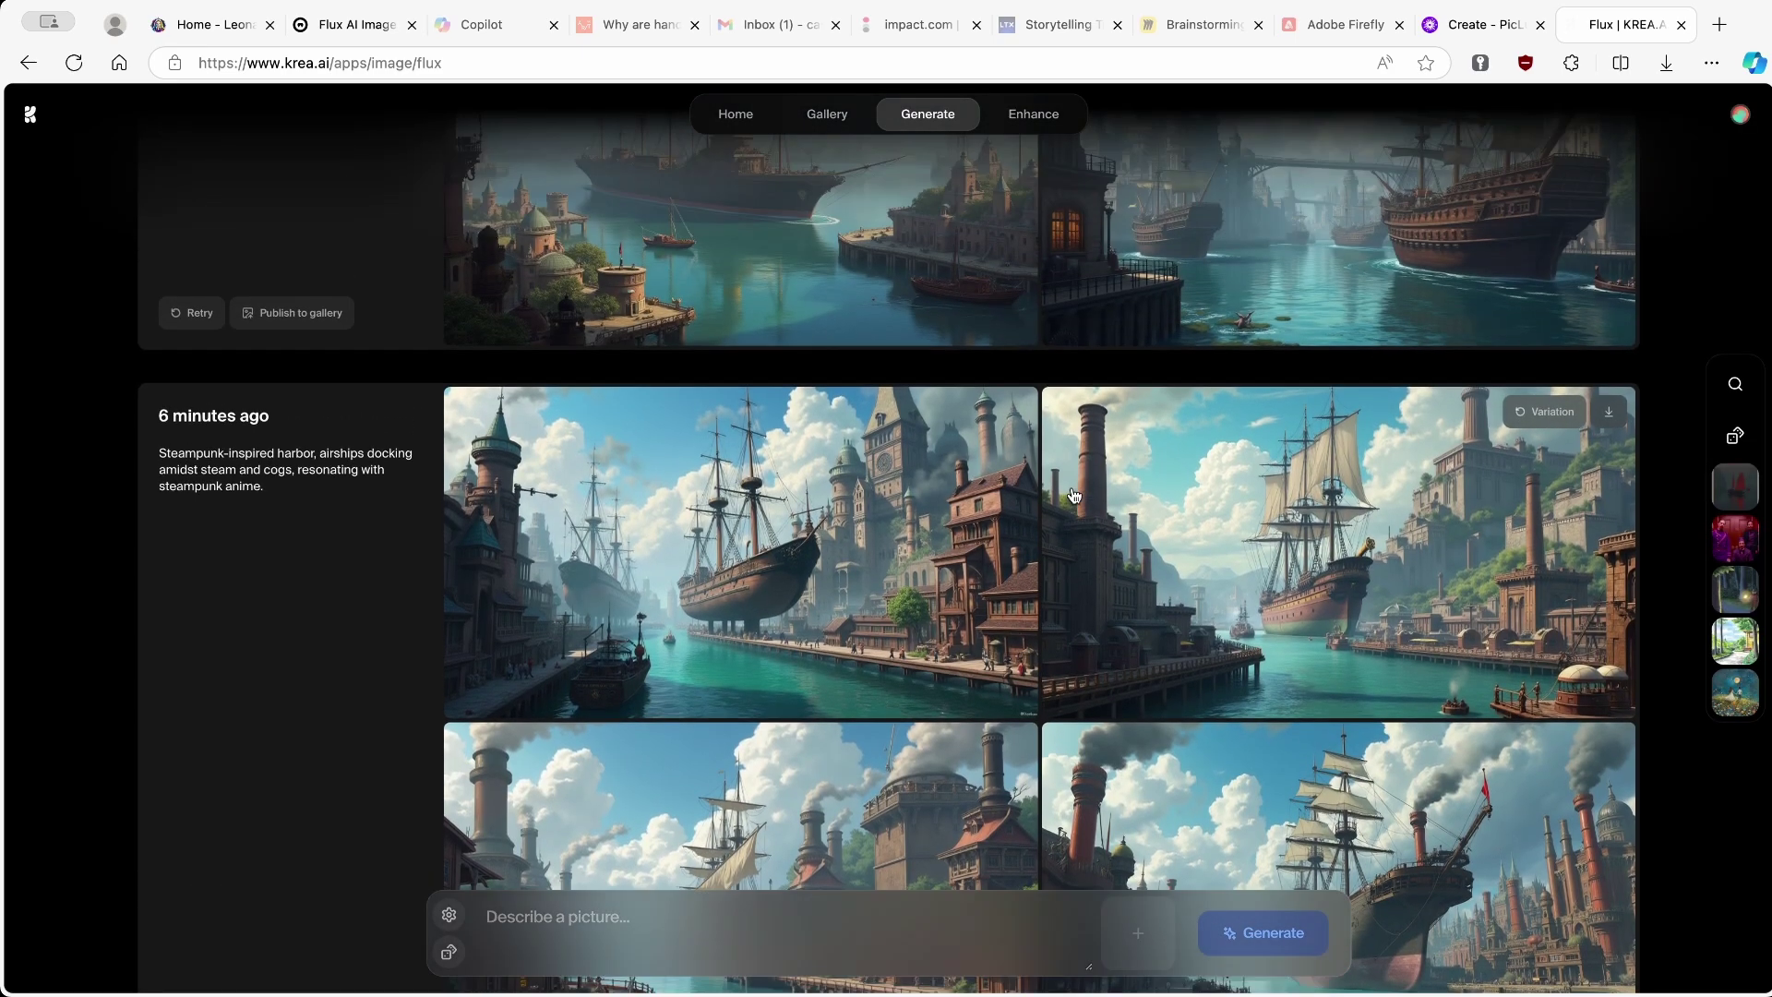
{"action": "scroll", "coordinate": [1073, 496], "scroll_direction": "up", "scroll_amount": 3}
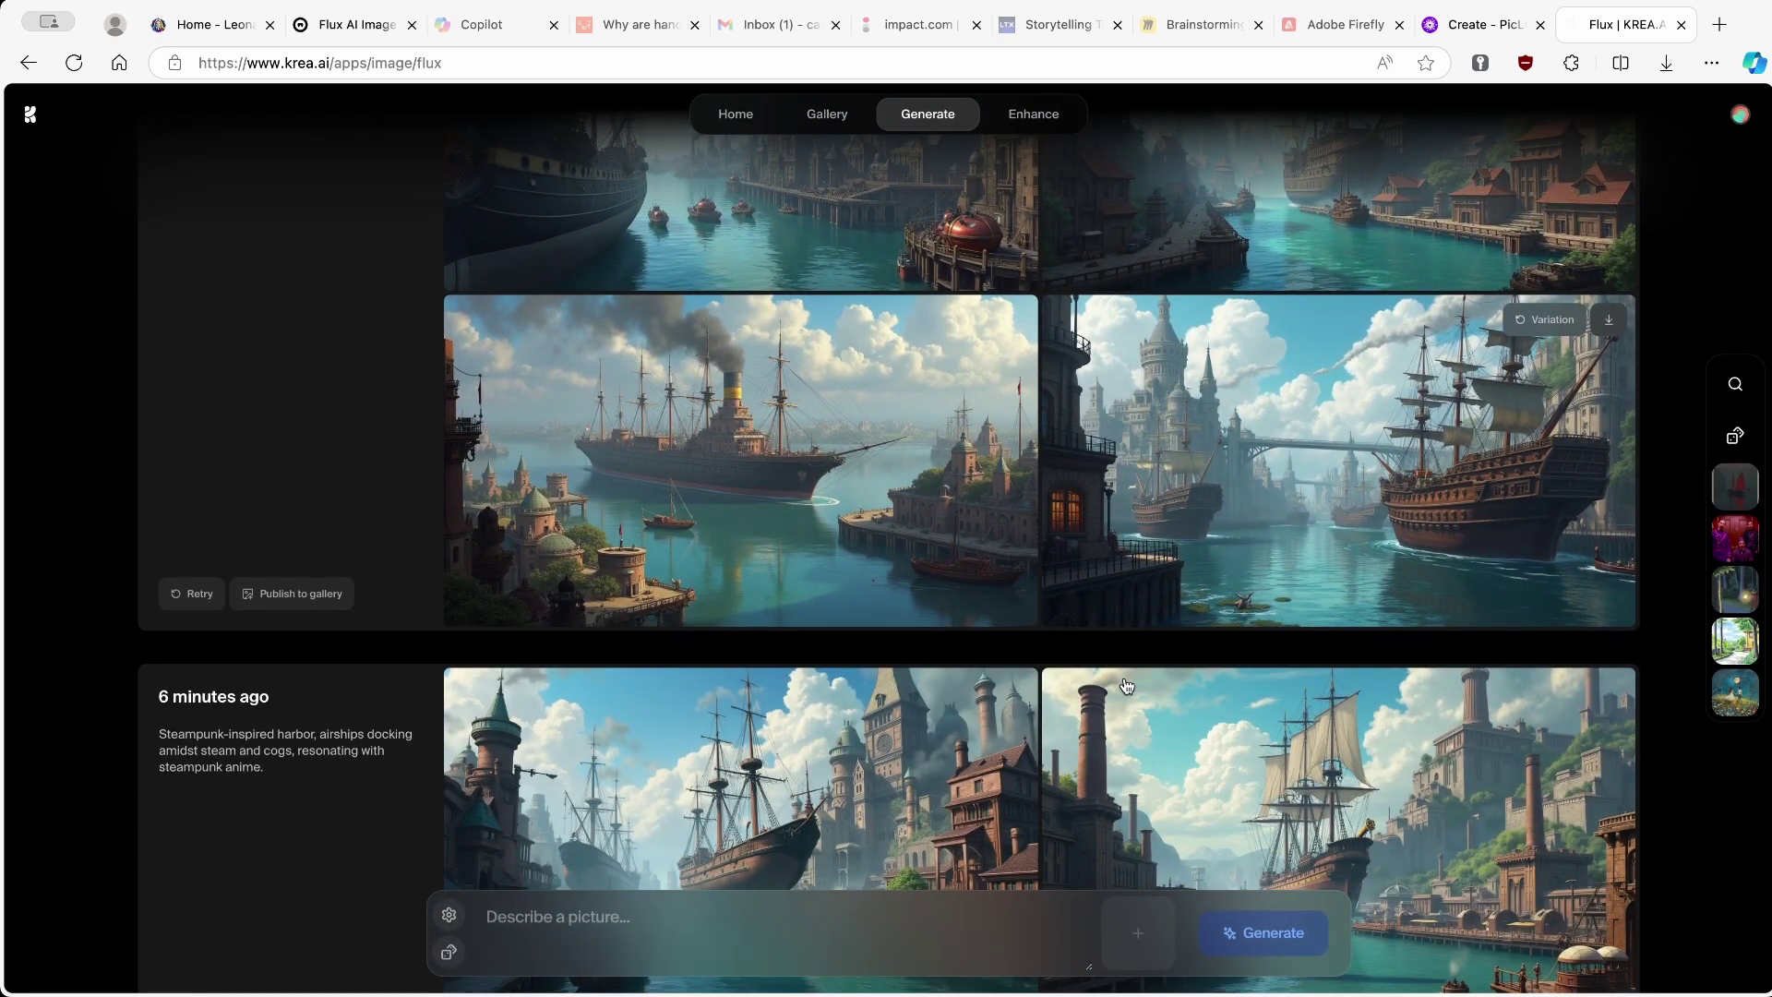
{"action": "scroll", "coordinate": [1153, 636], "scroll_direction": "down", "scroll_amount": 3}
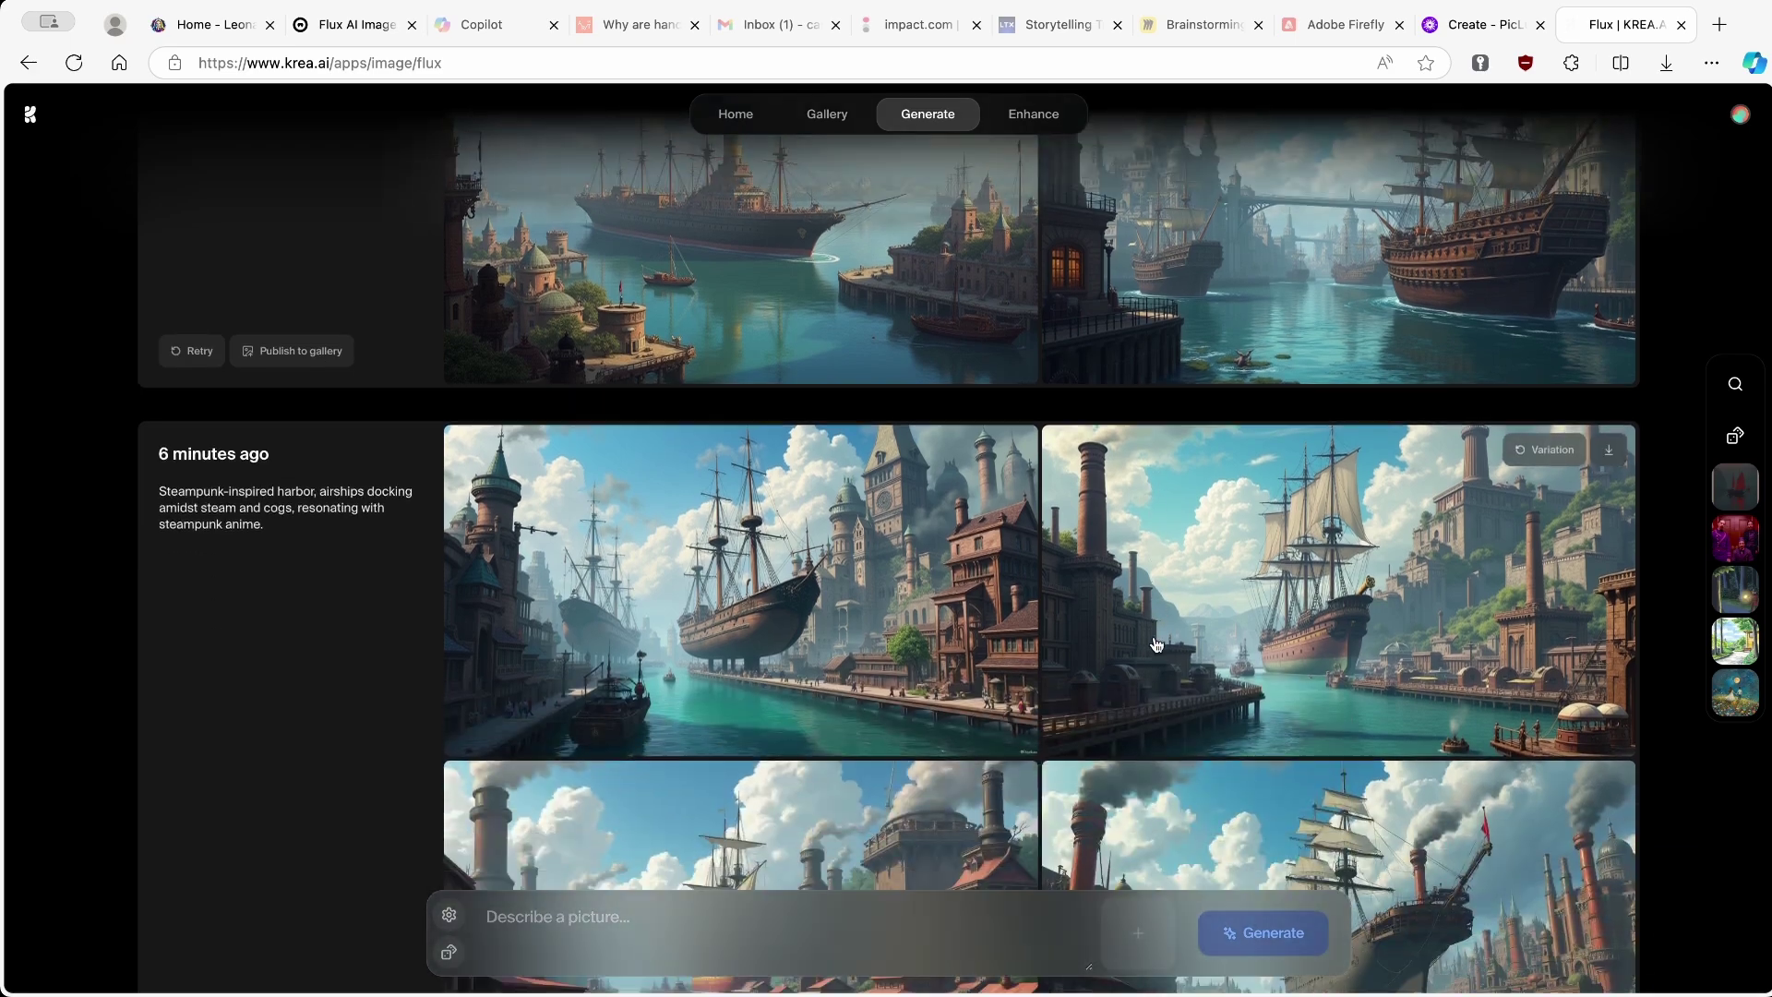